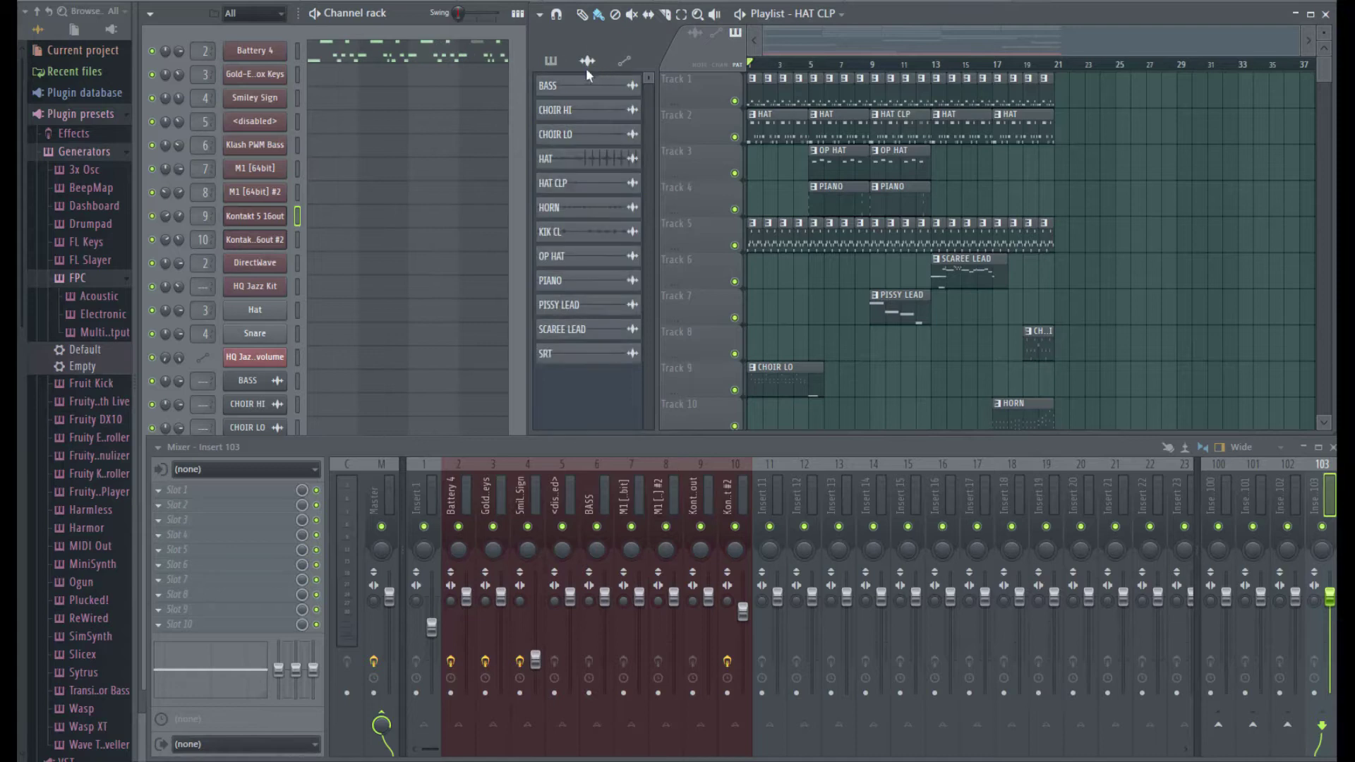
Step: Look through the picker's audio clips and automation clips, and return to the pattern list
{"action": "left_click", "coordinate": [590, 109]}
{"action": "left_click", "coordinate": [590, 135]}
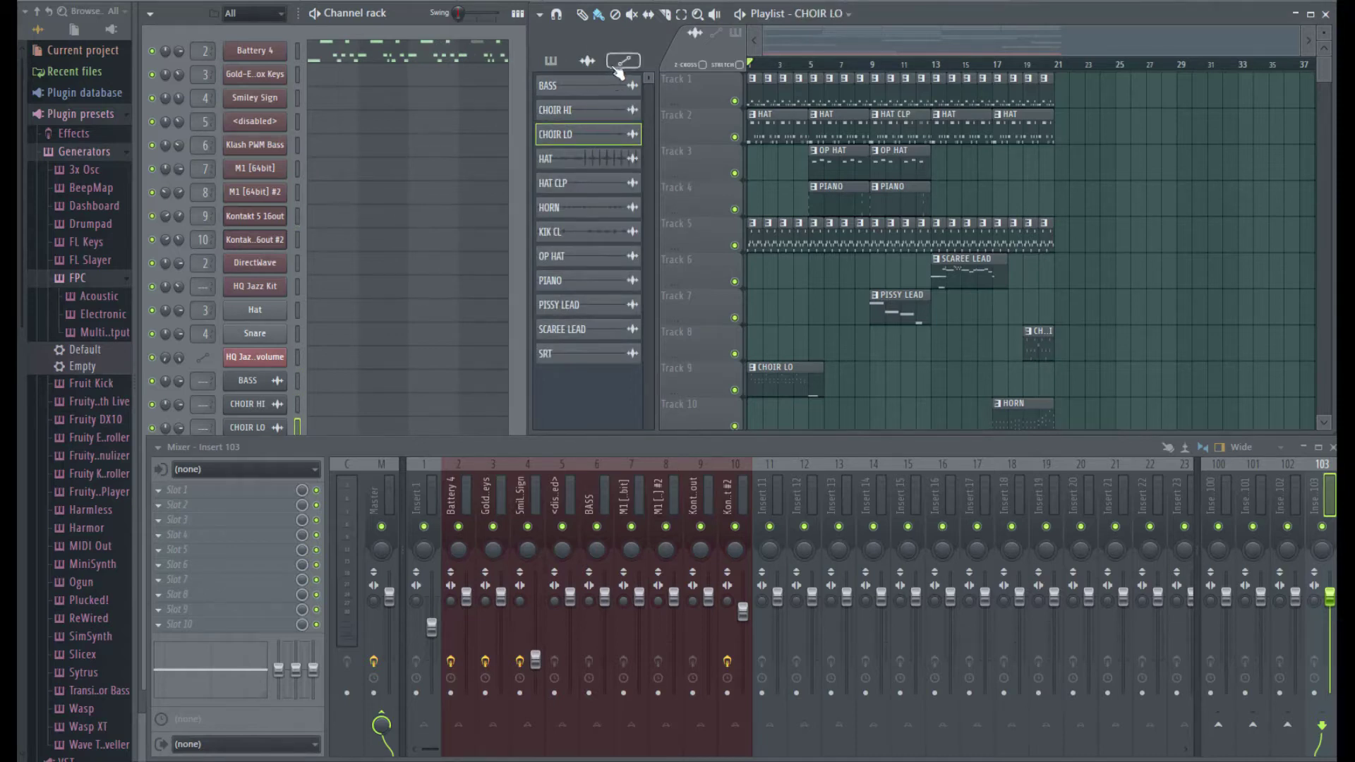
{"action": "left_click", "coordinate": [624, 61]}
{"action": "left_click", "coordinate": [551, 61]}
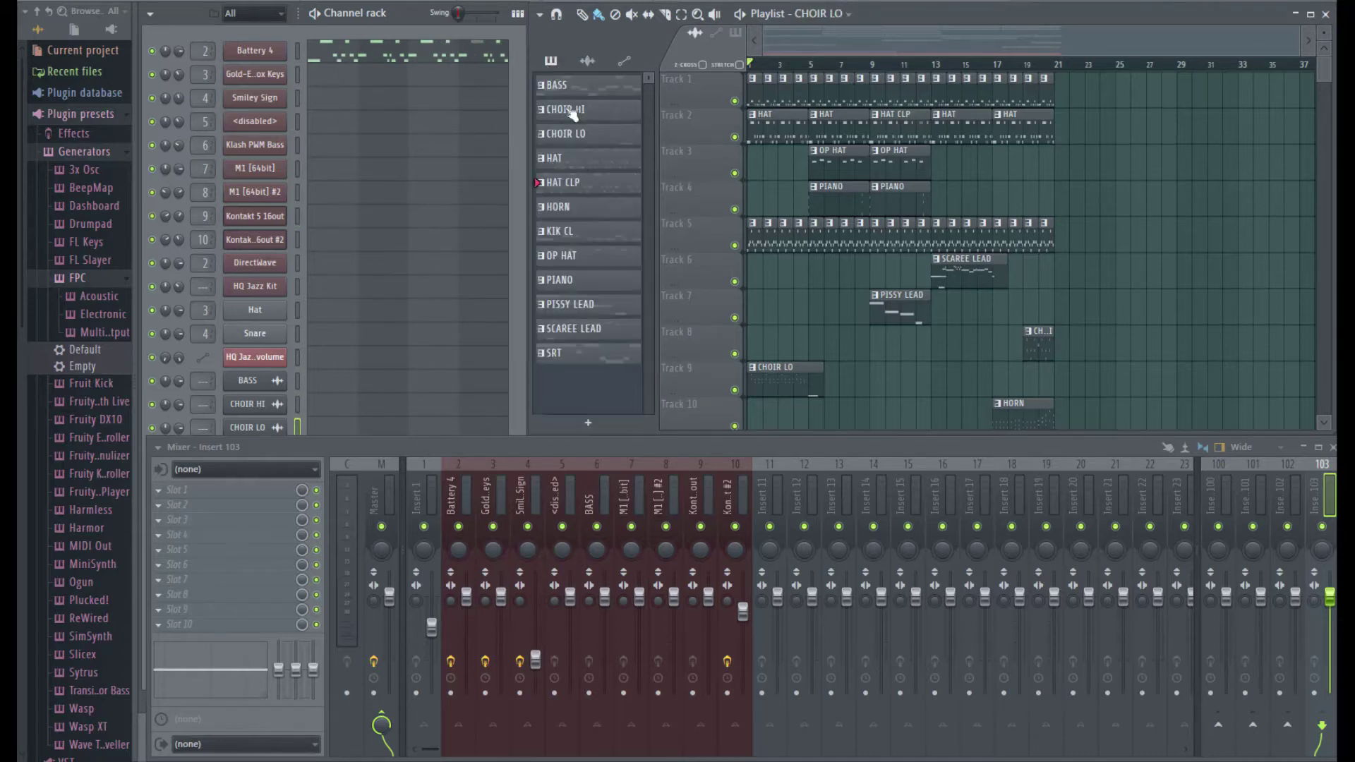
Step: Place a BASS pattern clip on Track 3 around bar 28, and remove it again
{"action": "left_click", "coordinate": [595, 88]}
{"action": "left_click", "coordinate": [1163, 160]}
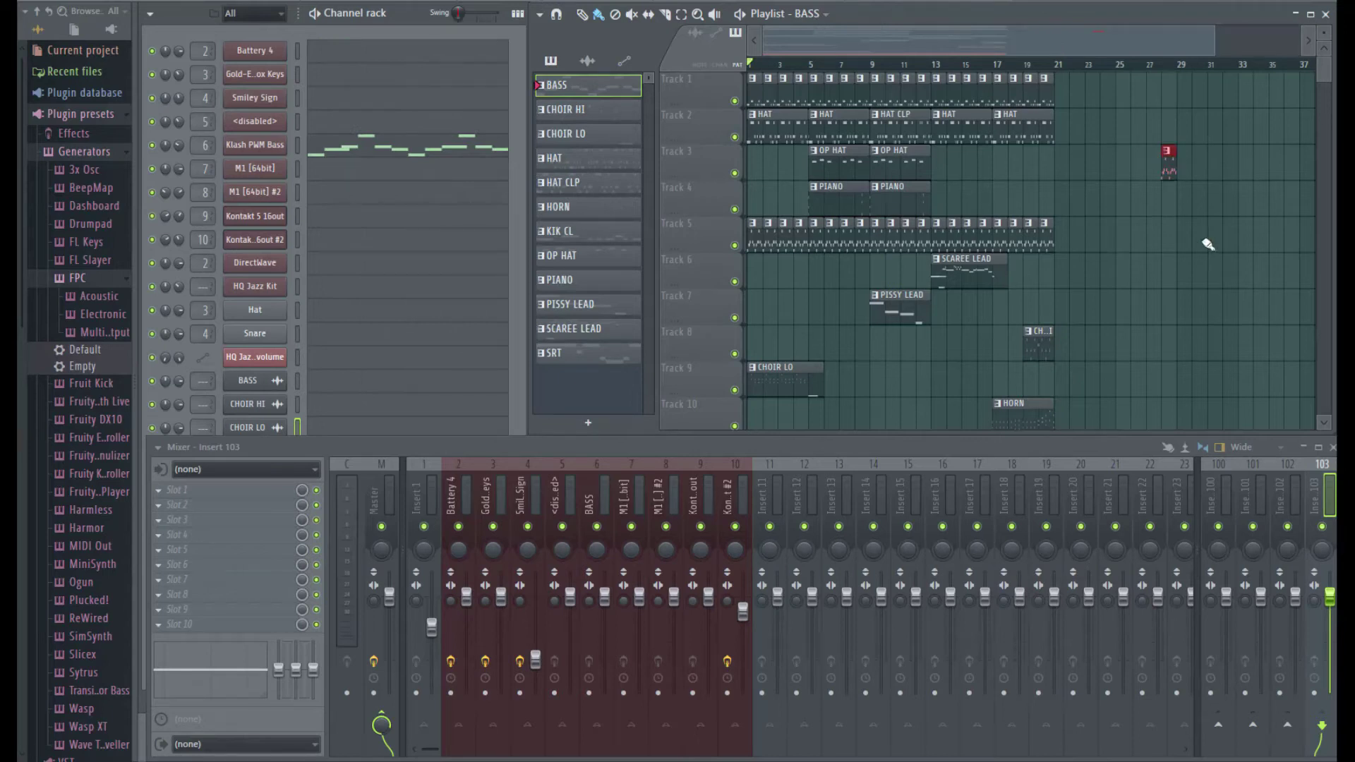
{"action": "right_click", "coordinate": [1168, 164]}
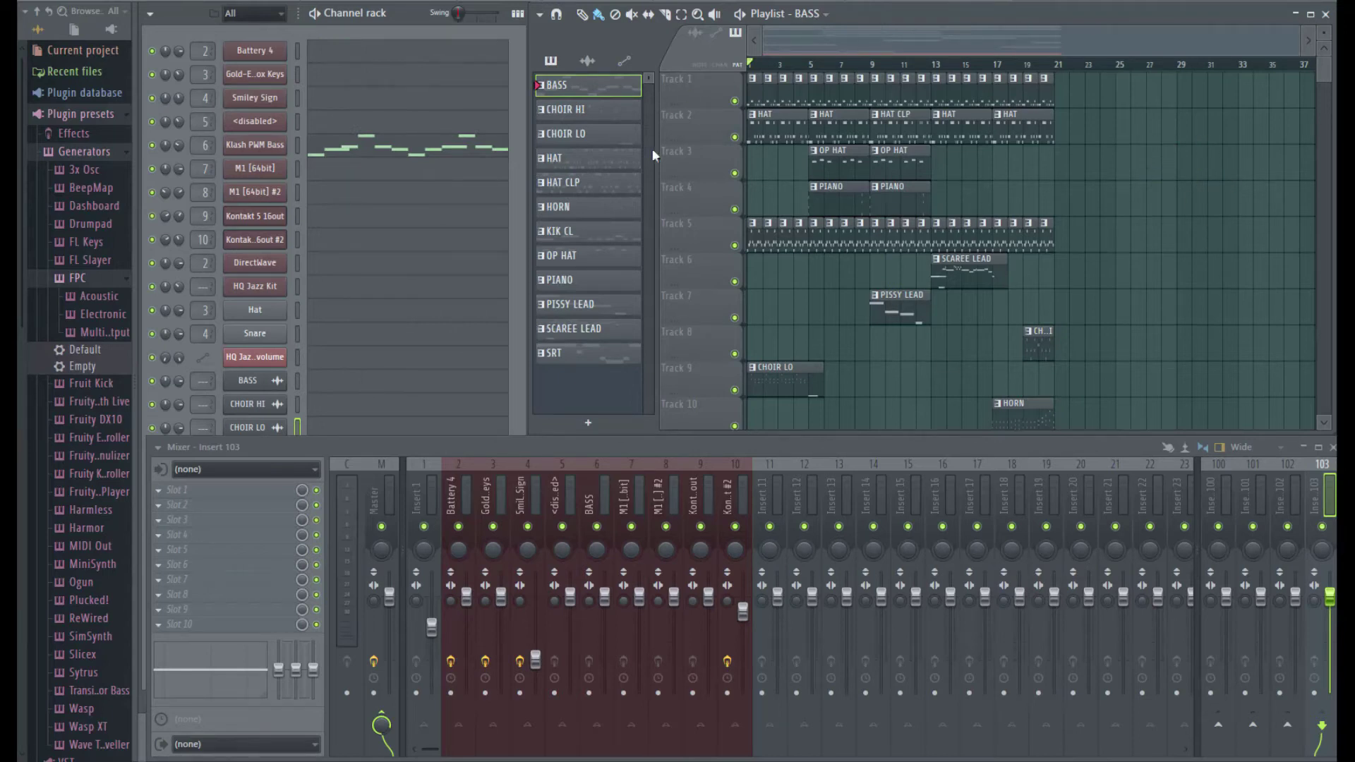
Step: Reorder the pattern list, moving BASS below SRT and CHOIR HI between PIANO and PISSY LEAD
{"action": "left_click_drag", "start_coordinate": [604, 96], "coordinate": [590, 372]}
{"action": "left_click", "coordinate": [593, 88]}
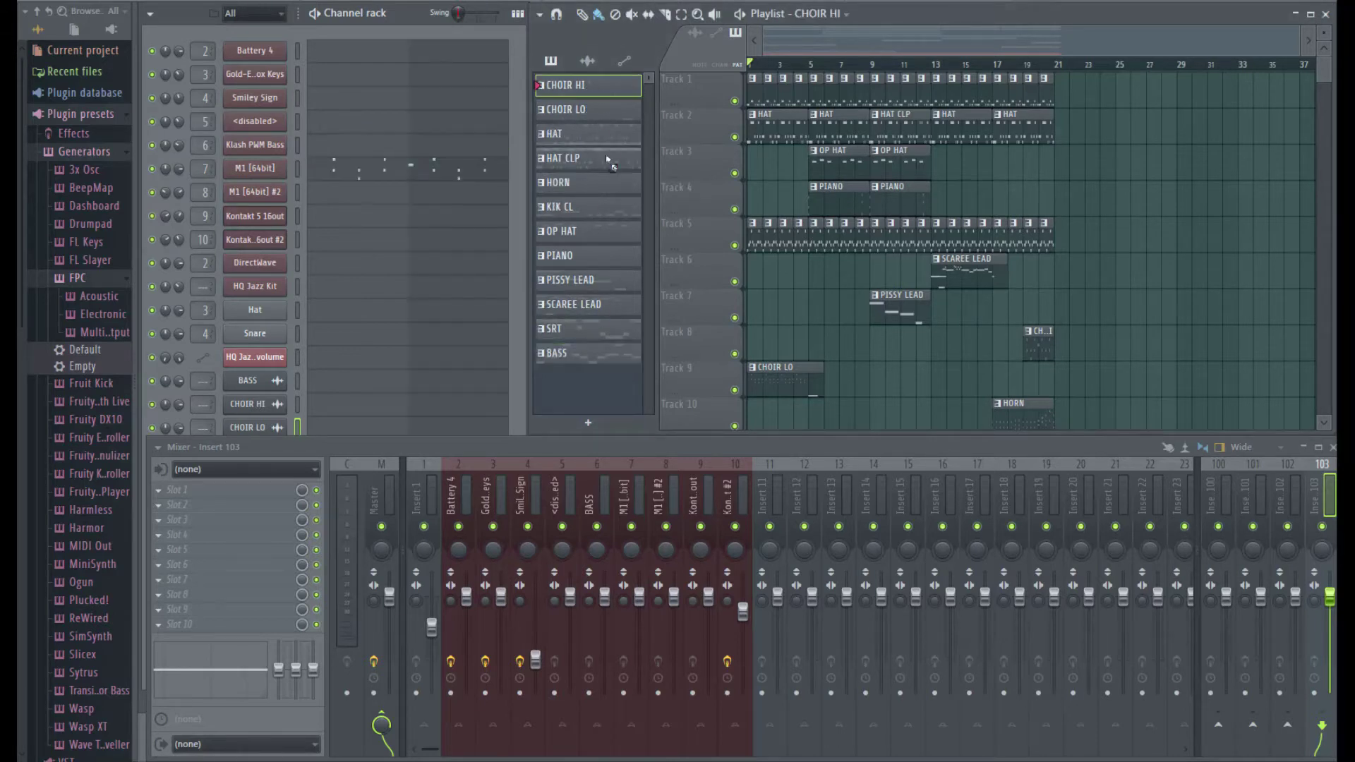
{"action": "left_click_drag", "start_coordinate": [602, 281], "coordinate": [604, 274]}
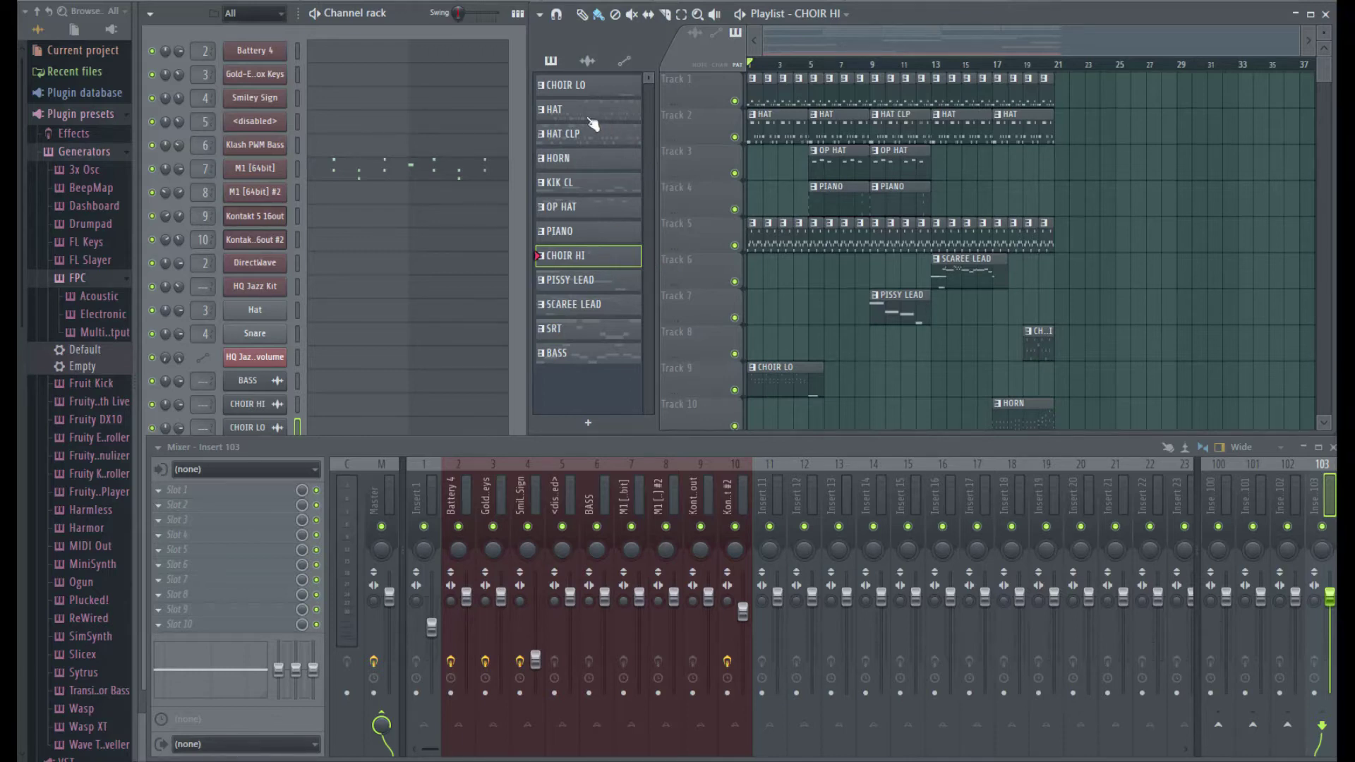
{"action": "left_click", "coordinate": [574, 90]}
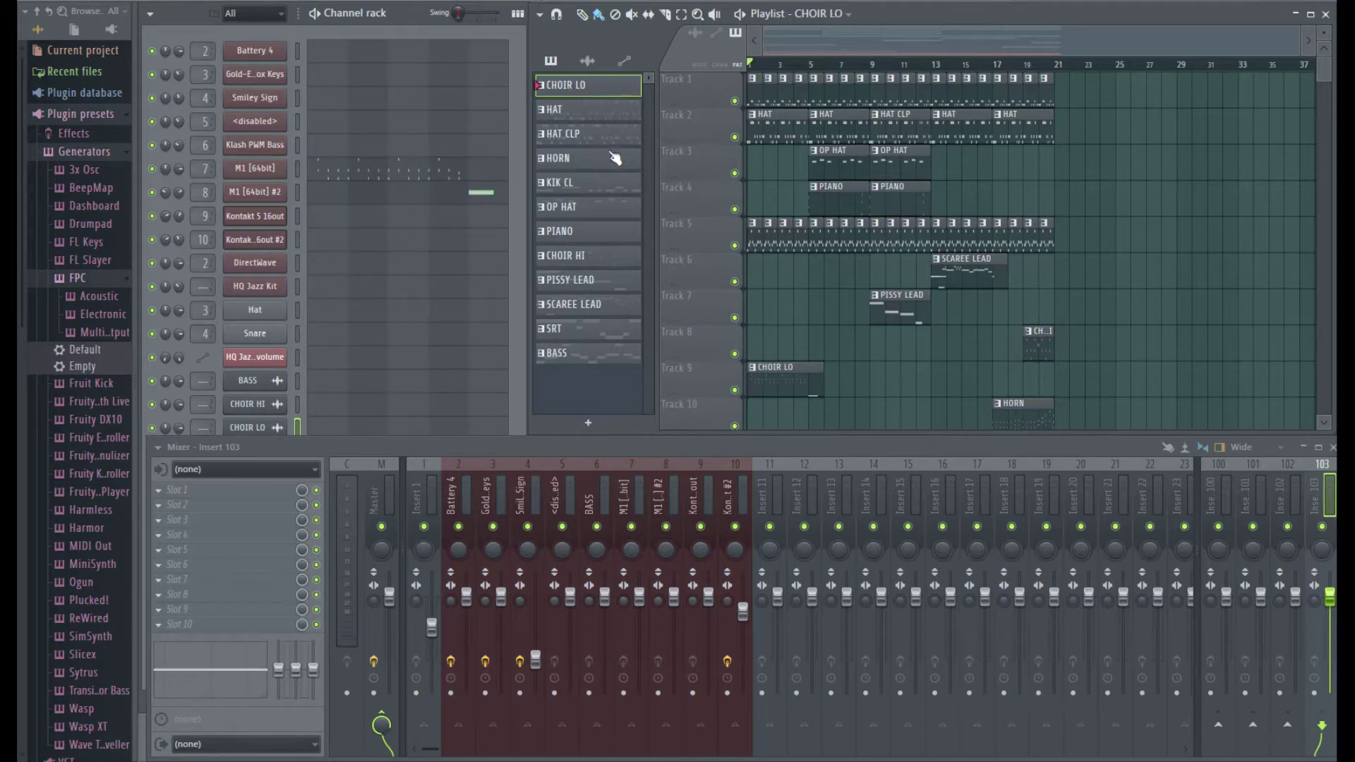
Step: Add an empty pattern below BASS in the picker, and delete it again
{"action": "left_click", "coordinate": [596, 361]}
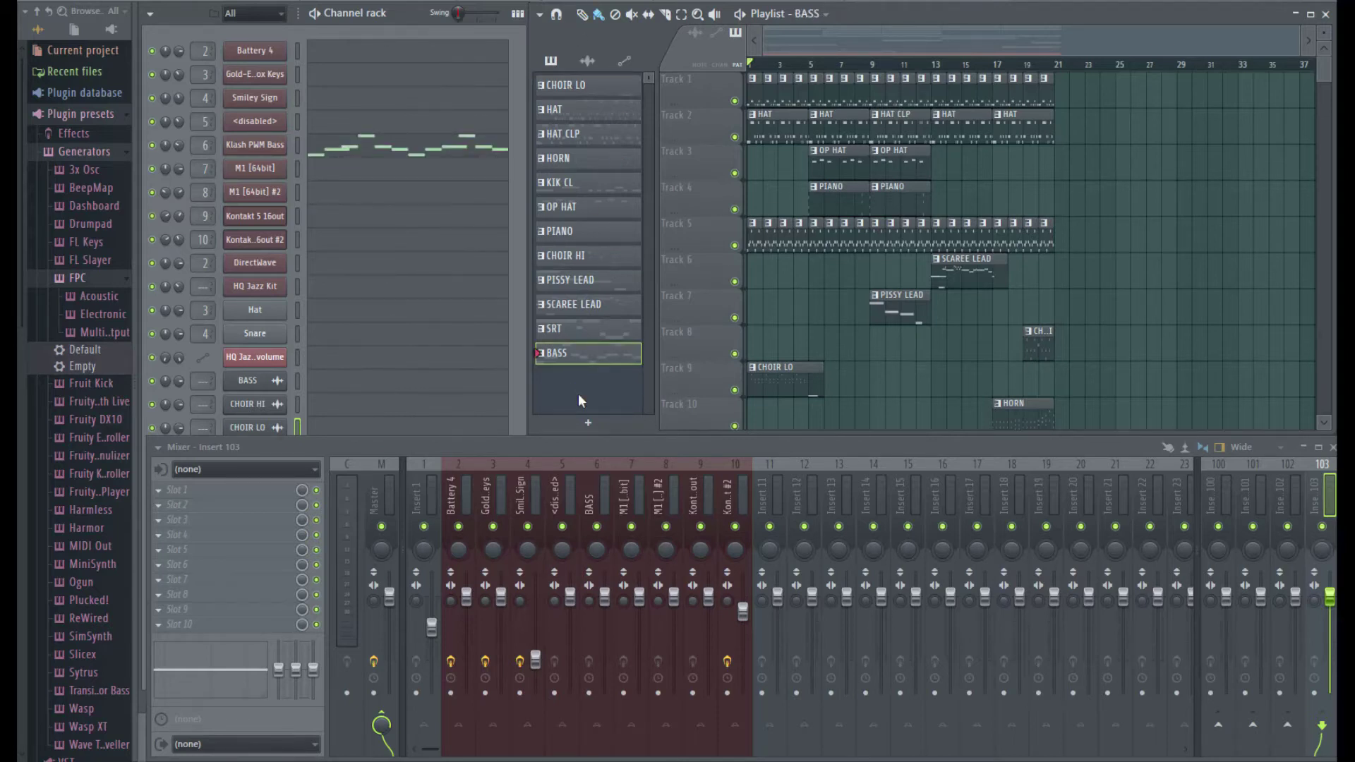
{"action": "left_click", "coordinate": [582, 377]}
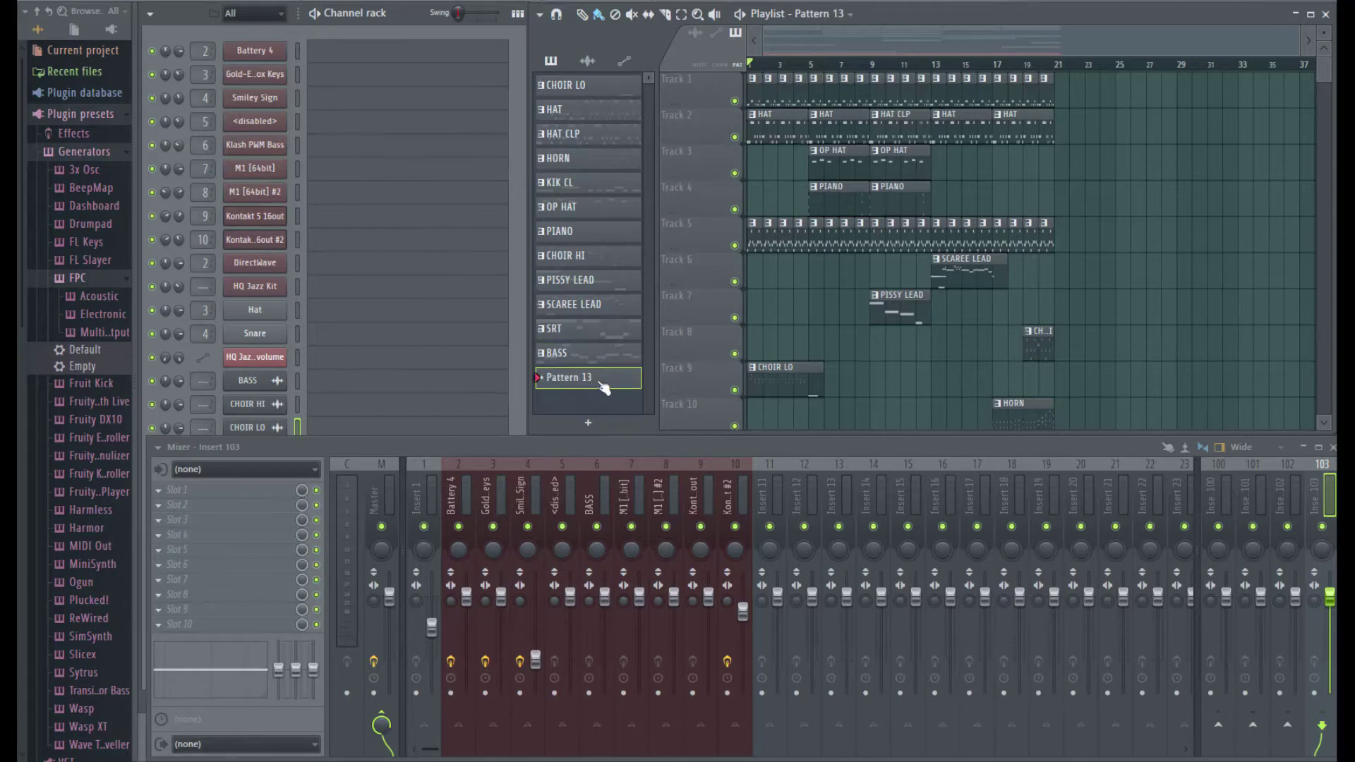
{"action": "right_click", "coordinate": [598, 382]}
{"action": "left_click", "coordinate": [671, 550]}
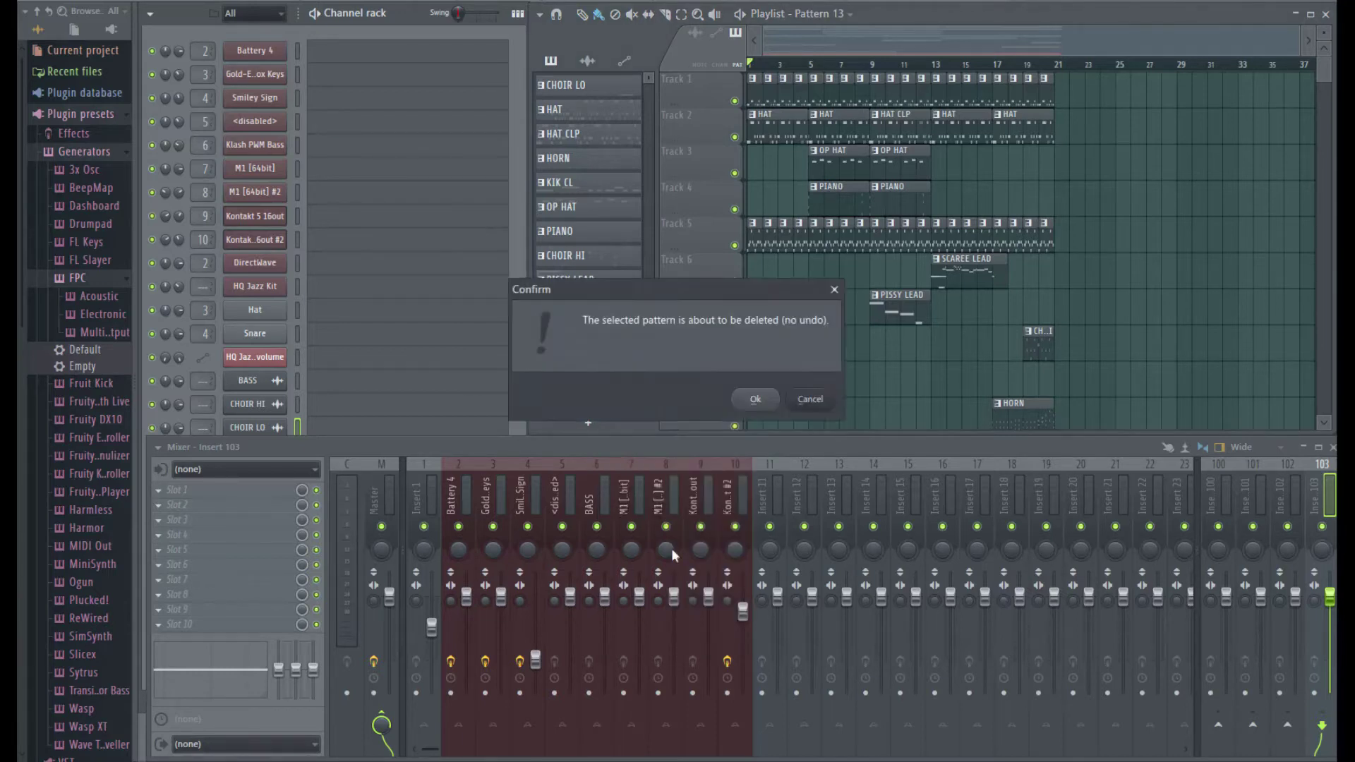
{"action": "left_click", "coordinate": [755, 403]}
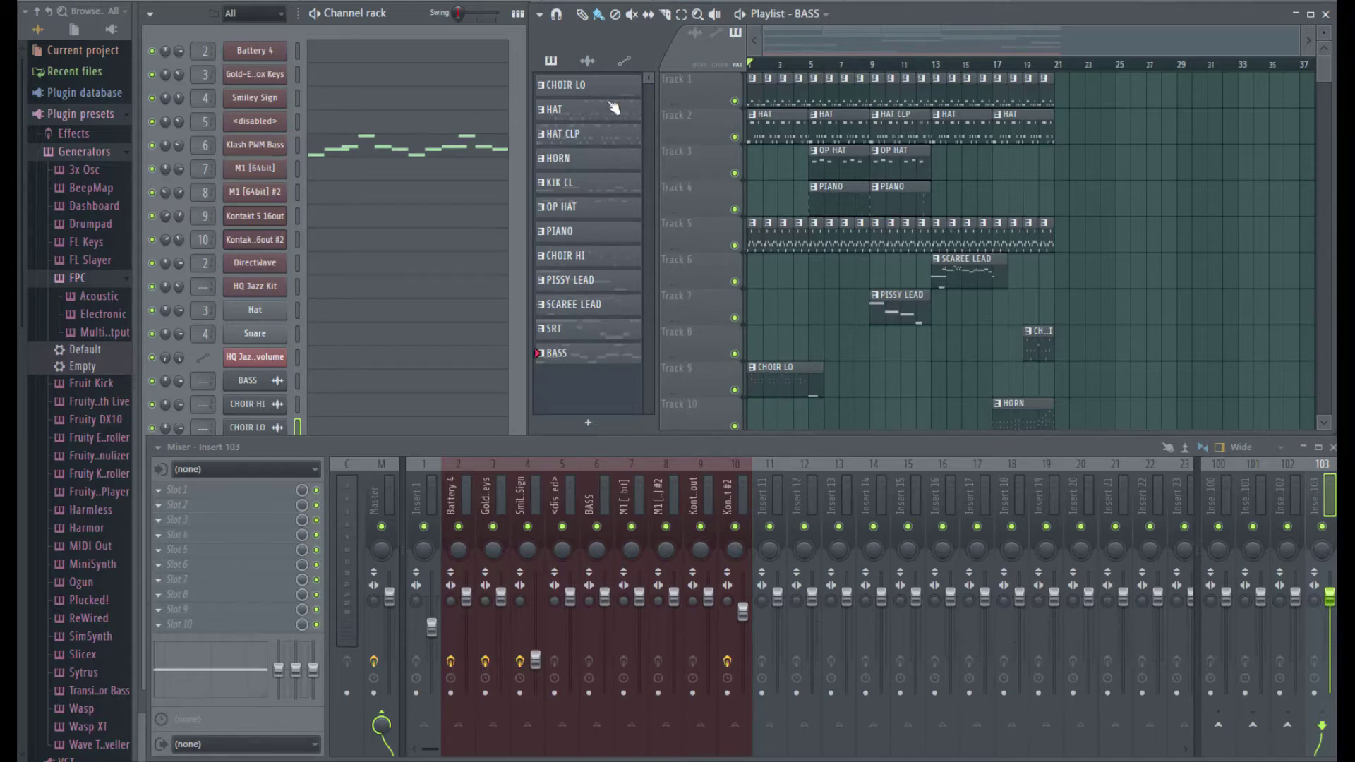
Step: Delete all the audio clips in the picker, from BASS through SRT
{"action": "left_click", "coordinate": [587, 63]}
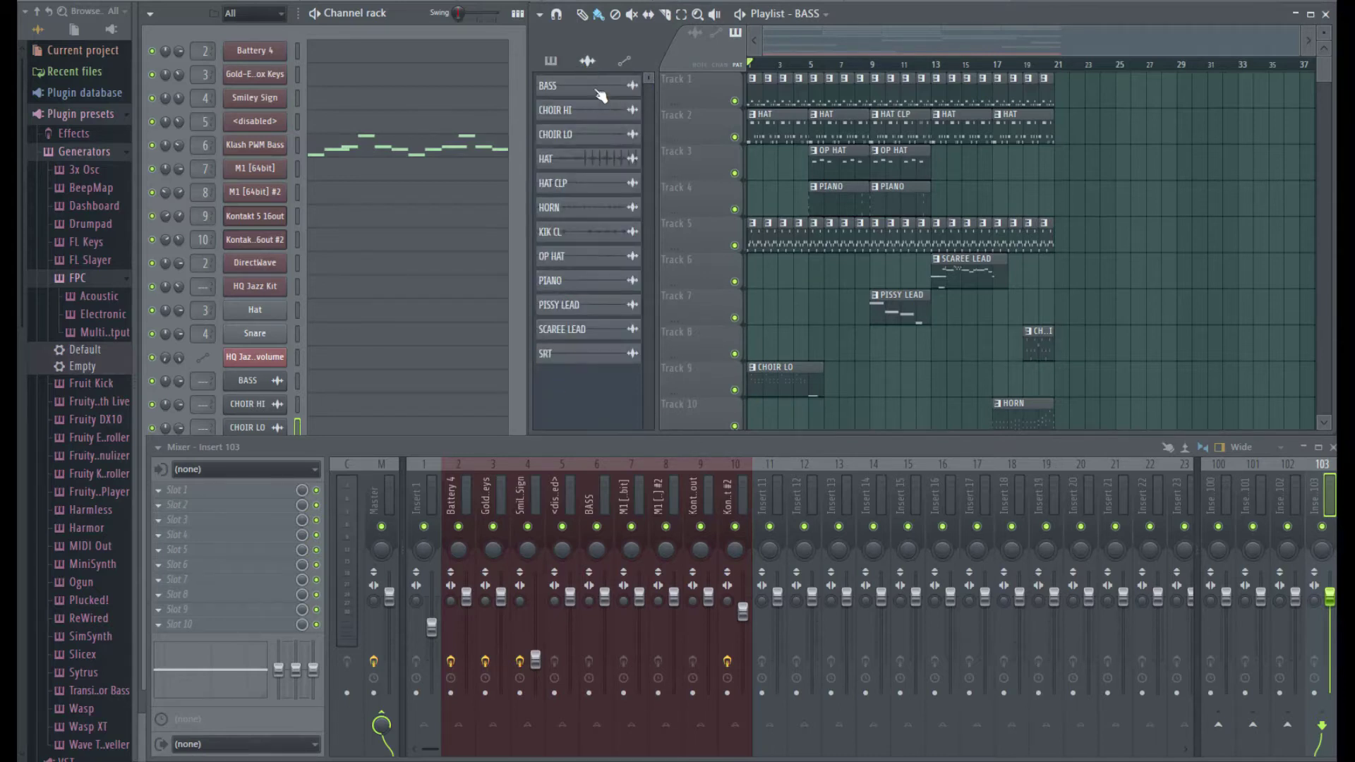
{"action": "left_click", "coordinate": [597, 90]}
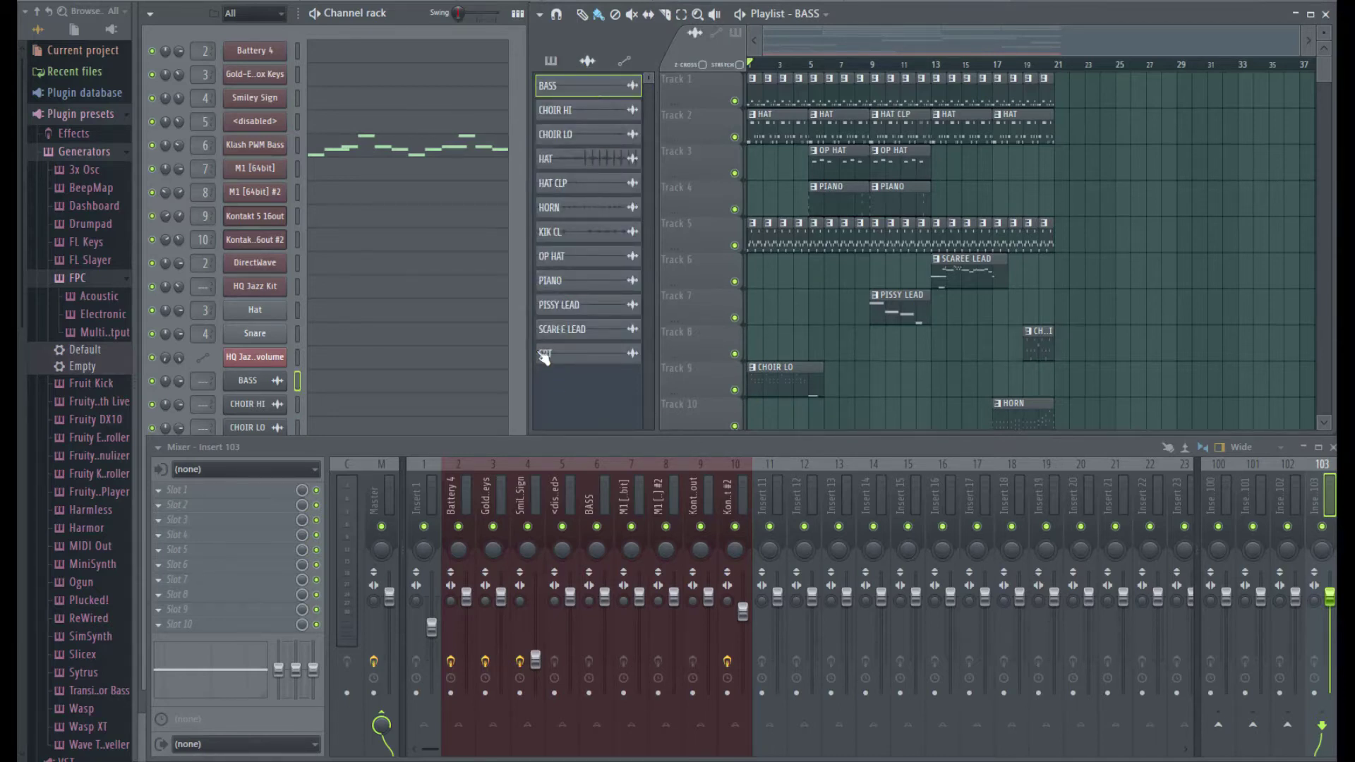
{"action": "left_click", "coordinate": [577, 360], "text": "shift"}
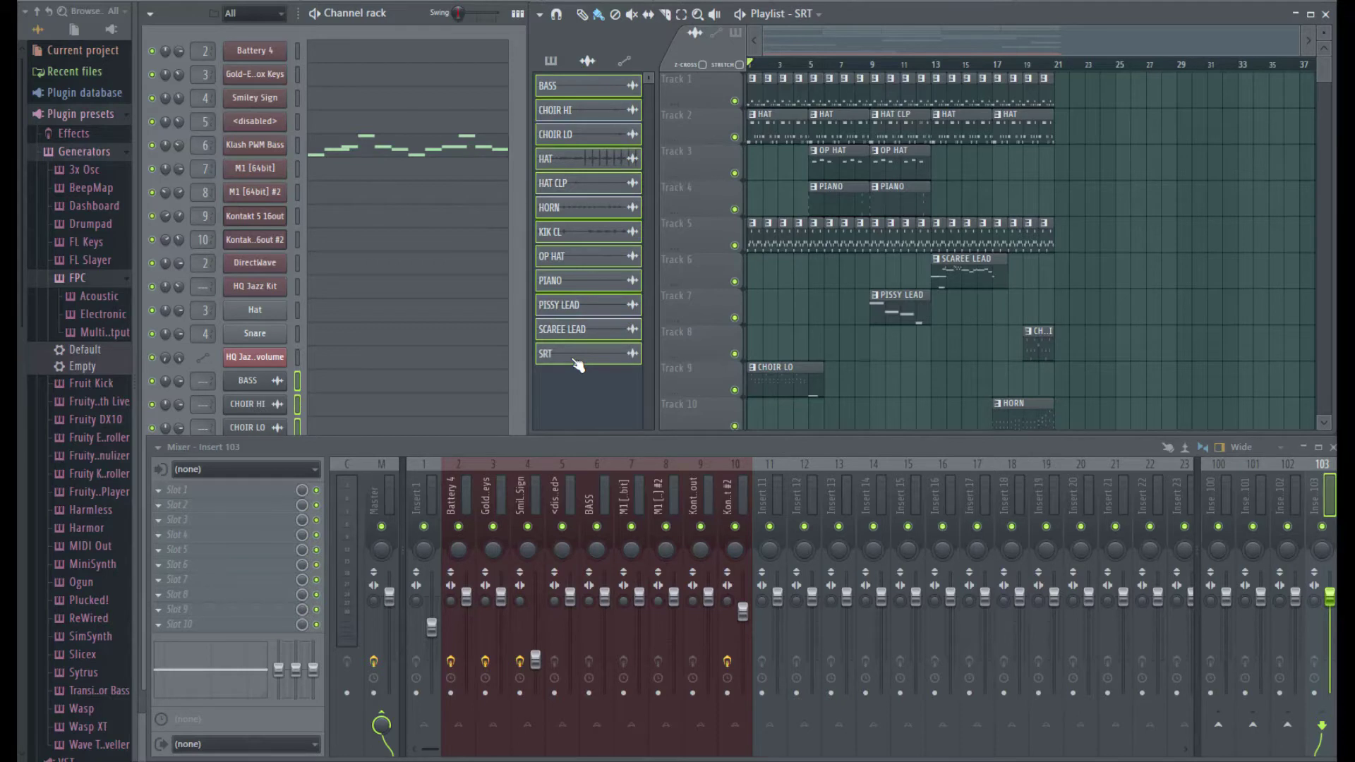
{"action": "right_click", "coordinate": [577, 362]}
{"action": "left_click", "coordinate": [635, 536]}
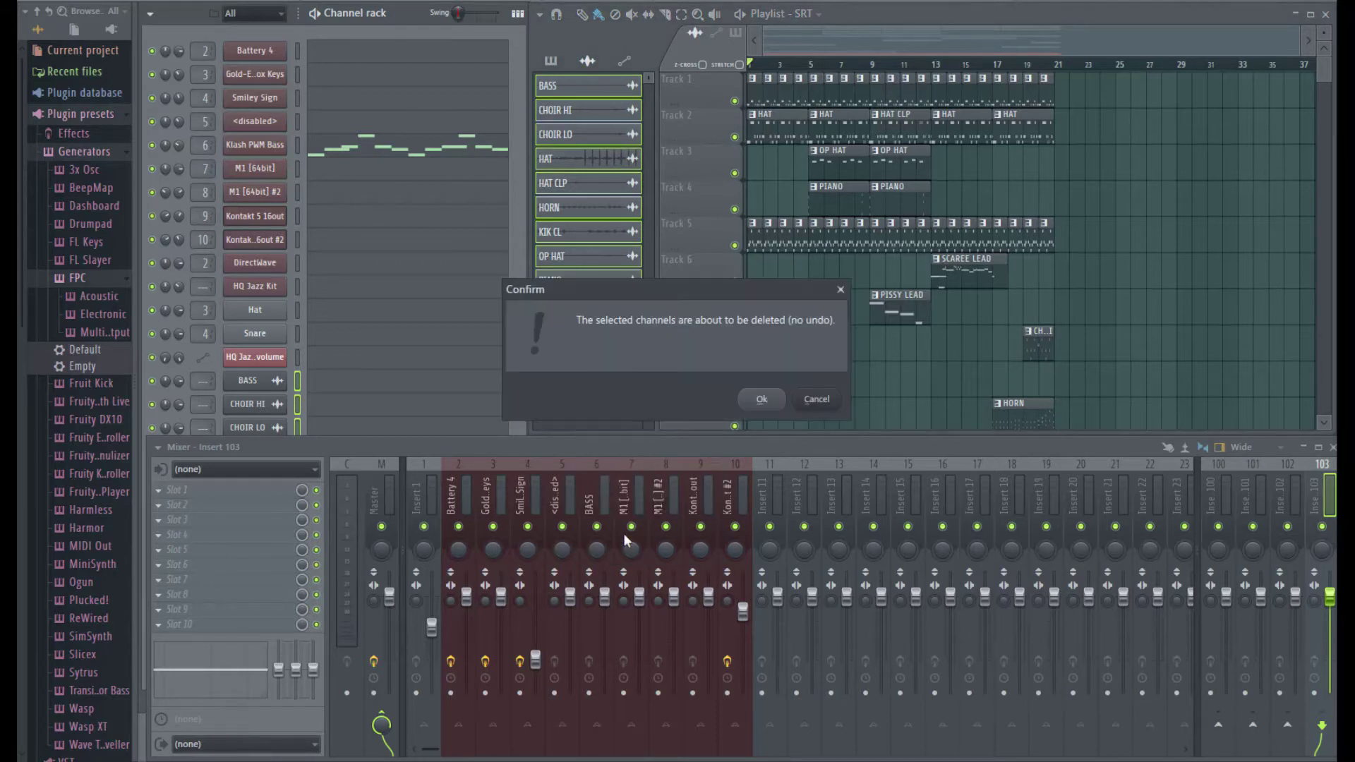
{"action": "left_click", "coordinate": [761, 398]}
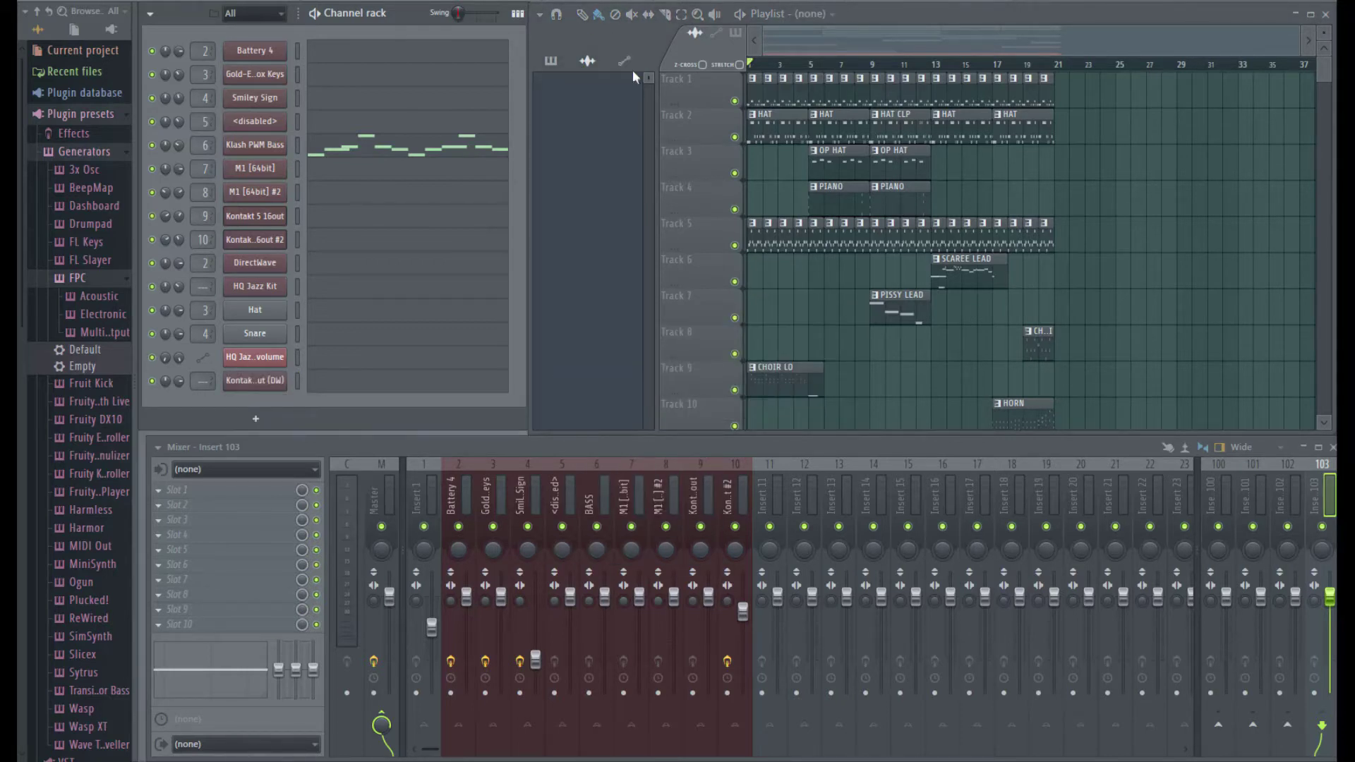
Step: Delete the HQ Jazz Kit channel volume automation clip from the picker
{"action": "left_click", "coordinate": [632, 70]}
{"action": "right_click", "coordinate": [591, 86]}
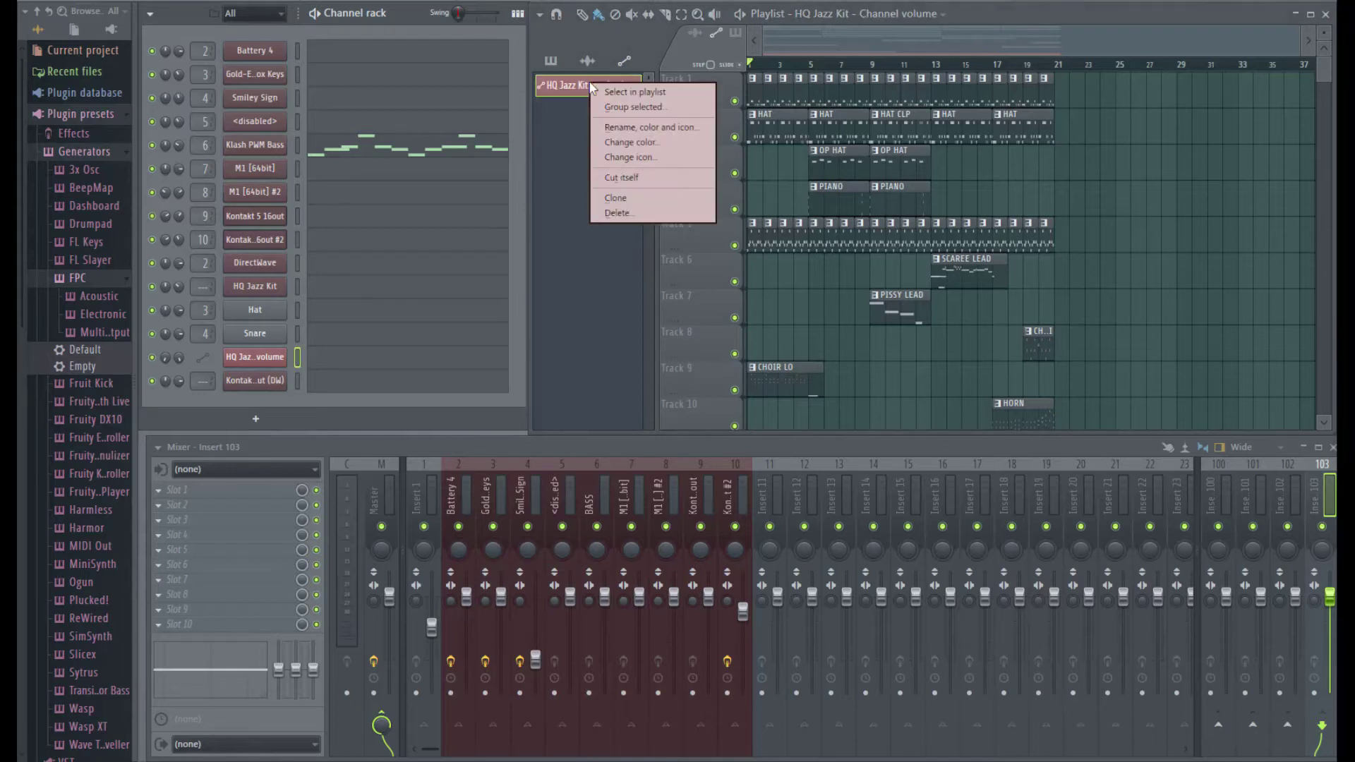
{"action": "left_click", "coordinate": [630, 215]}
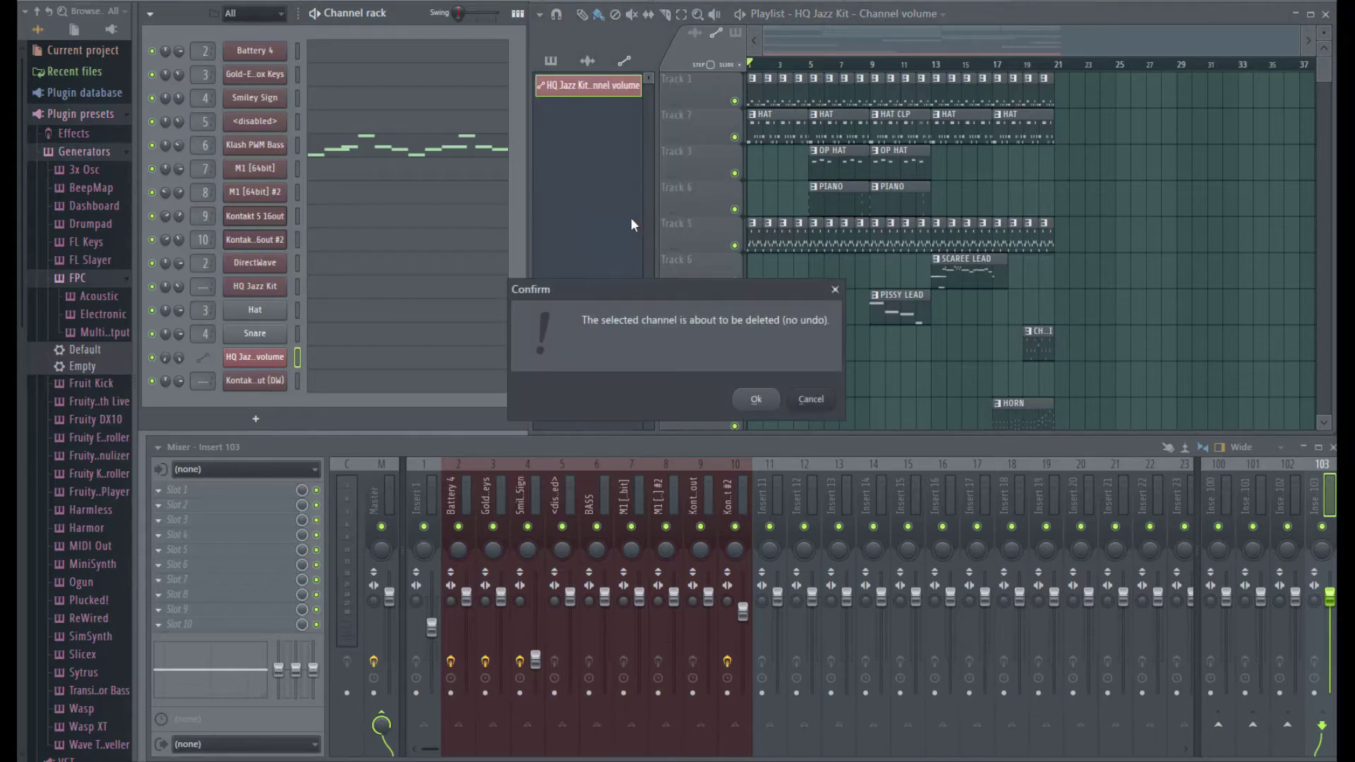
{"action": "left_click", "coordinate": [755, 398]}
Step: Add two empty patterns named CGH and GH to the end of the pattern list
{"action": "left_click", "coordinate": [551, 62]}
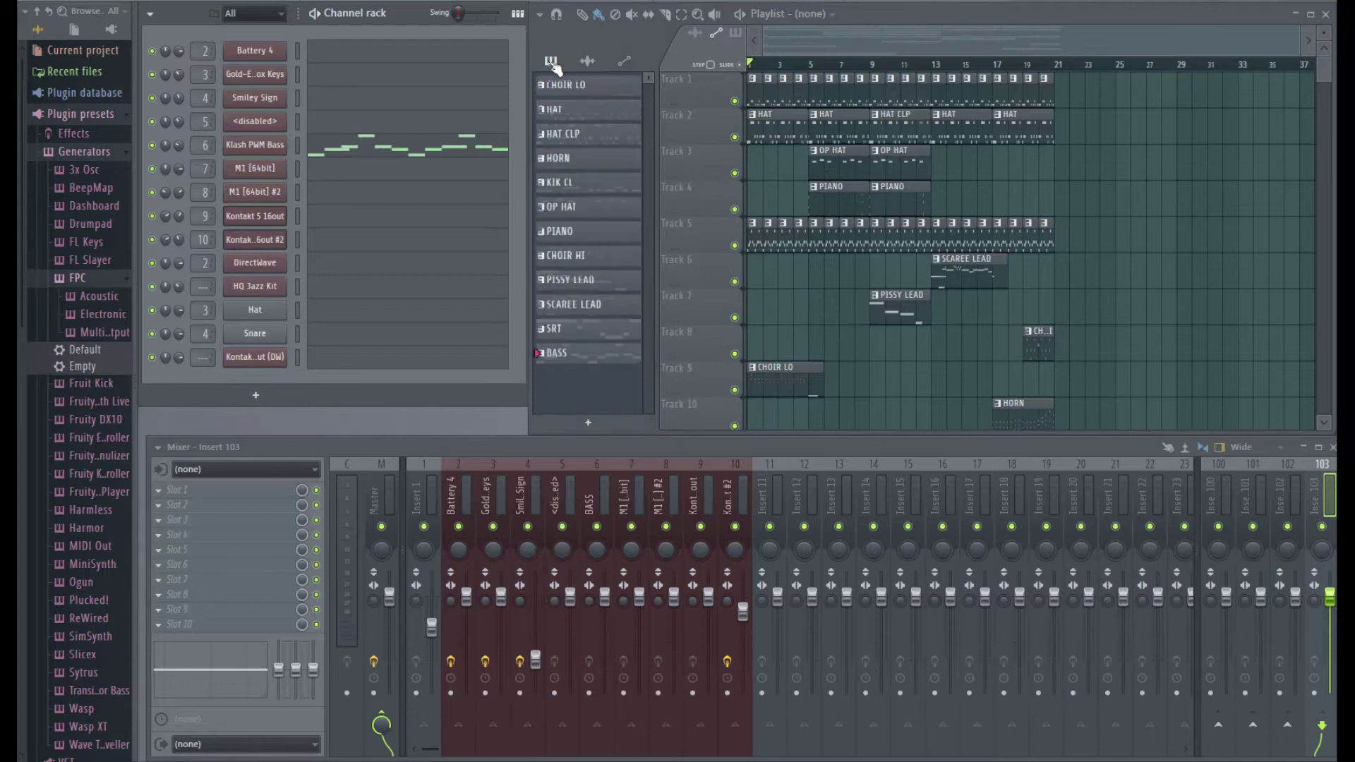
{"action": "left_click", "coordinate": [553, 65]}
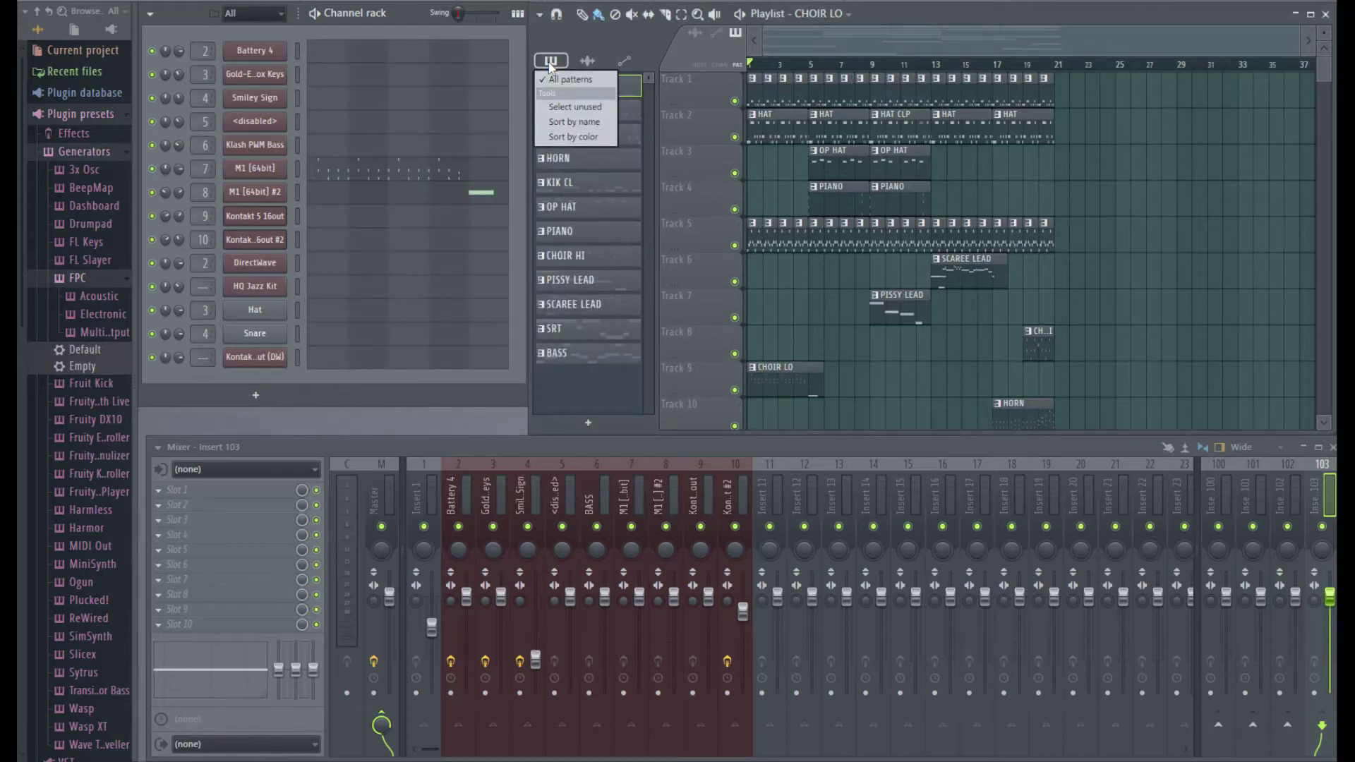
{"action": "left_click", "coordinate": [597, 430]}
{"action": "left_click", "coordinate": [606, 427]}
{"action": "type", "text": "CGH"}
{"action": "key", "text": "Return"}
{"action": "left_click", "coordinate": [605, 427]}
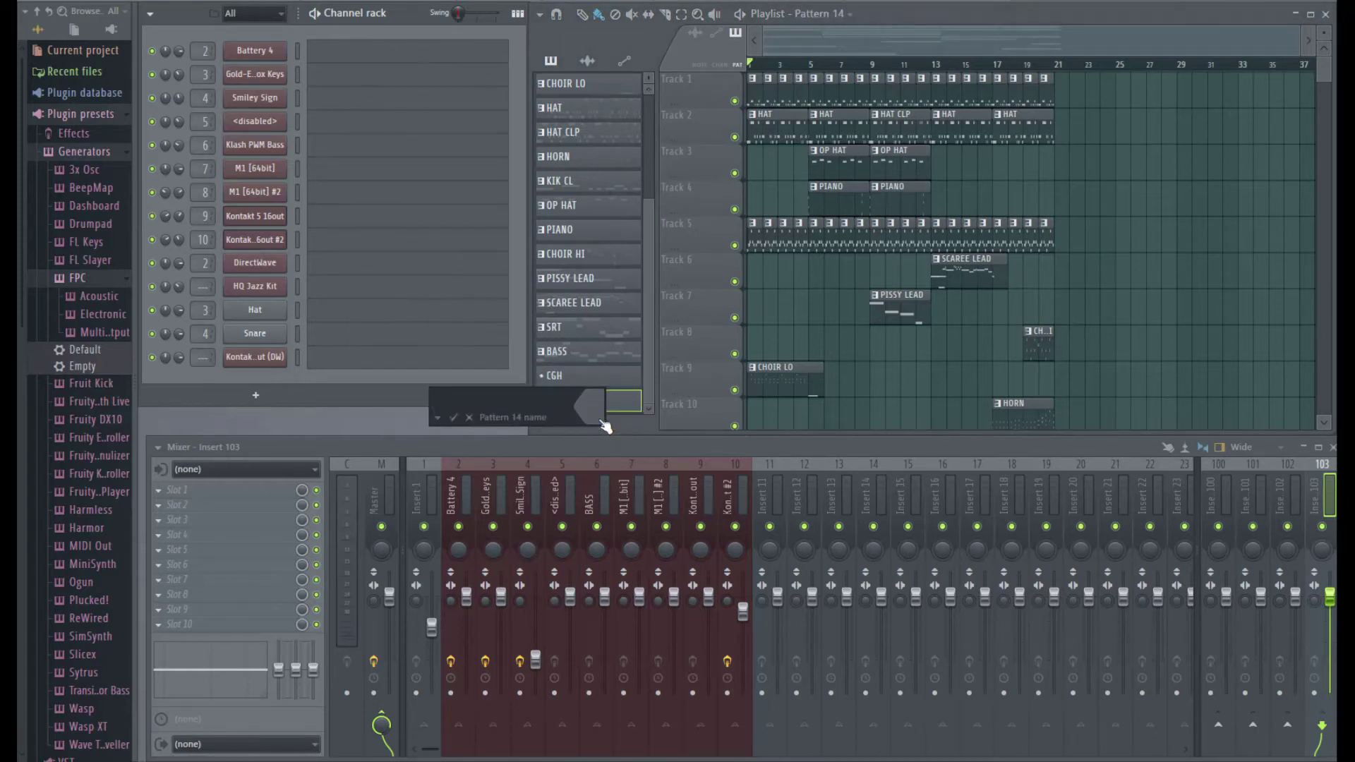
{"action": "type", "text": "GH"}
{"action": "key", "text": "Return"}
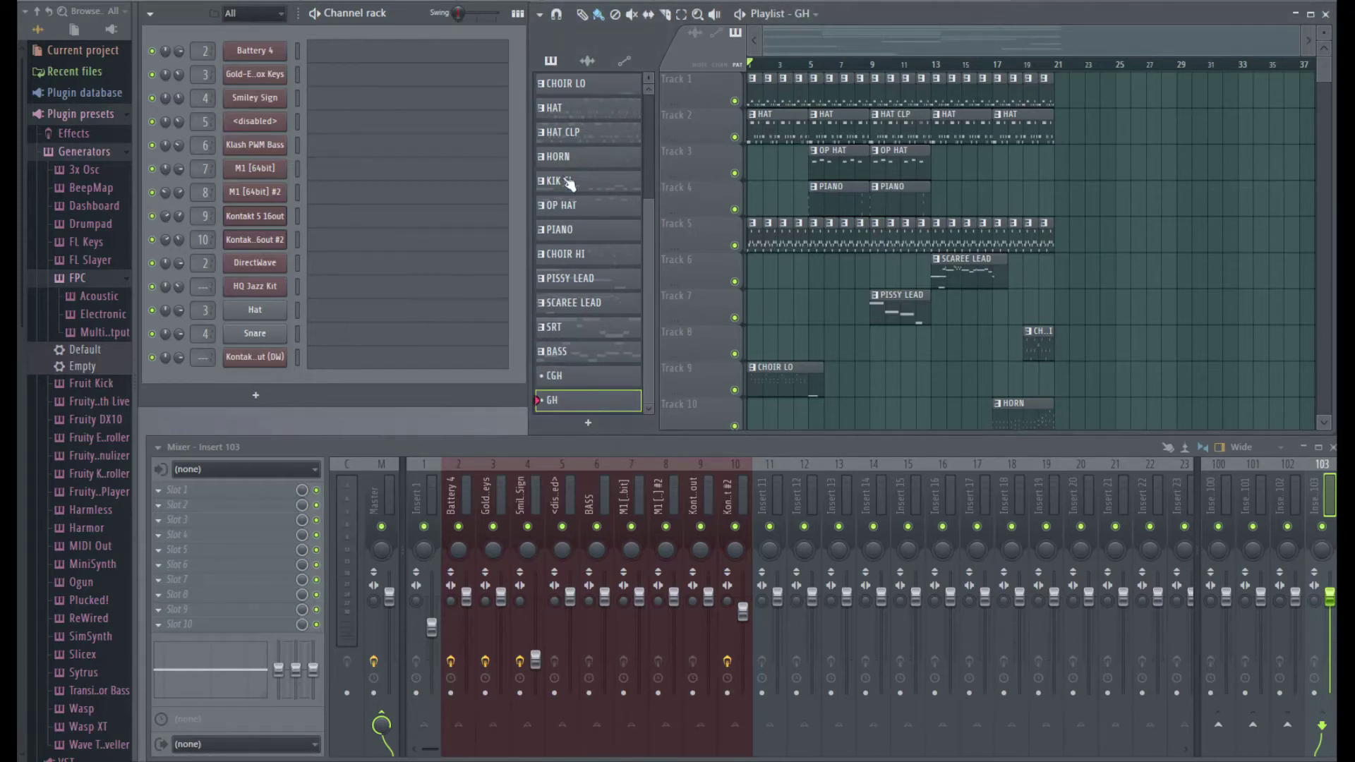
Step: Select all unused patterns in the picker, and delete them
{"action": "left_click", "coordinate": [552, 61]}
{"action": "left_click", "coordinate": [551, 62]}
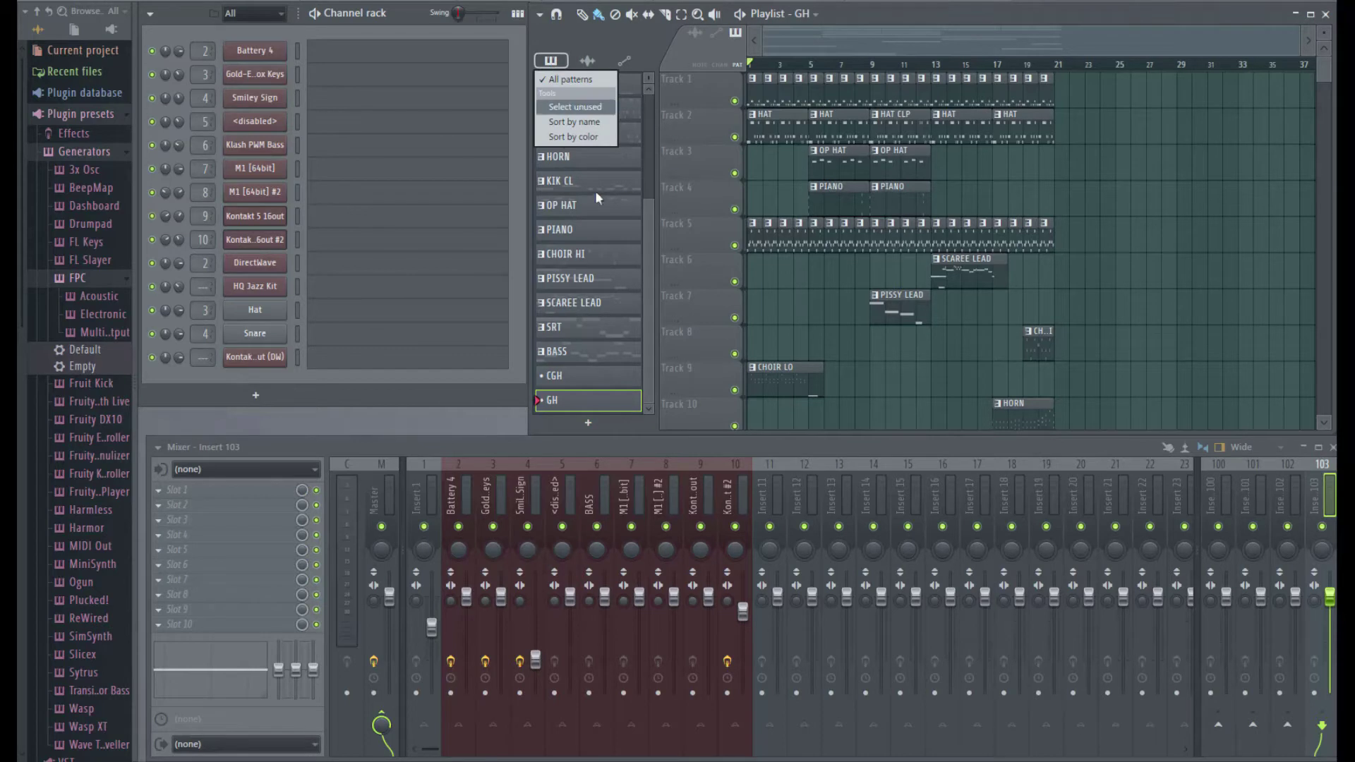
{"action": "left_click", "coordinate": [578, 107]}
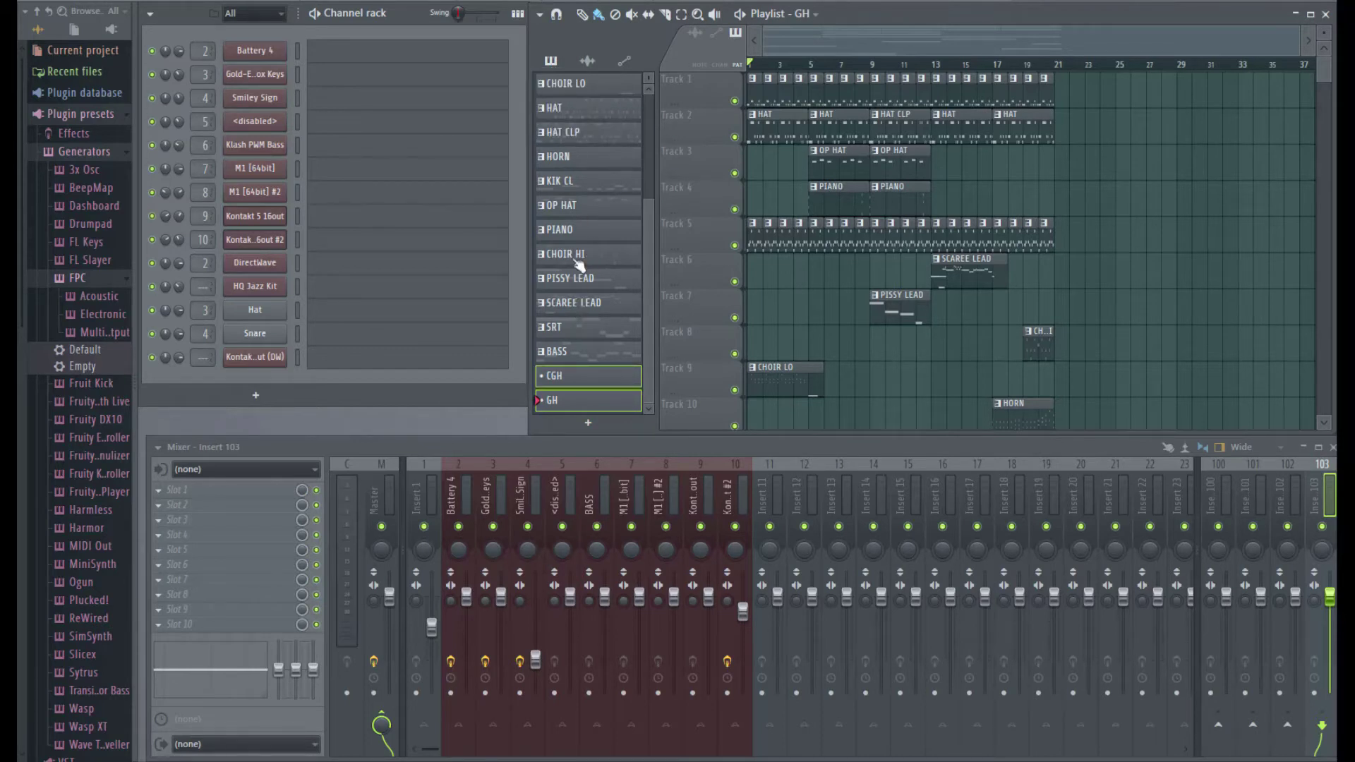
{"action": "right_click", "coordinate": [604, 395]}
{"action": "left_click", "coordinate": [624, 559]}
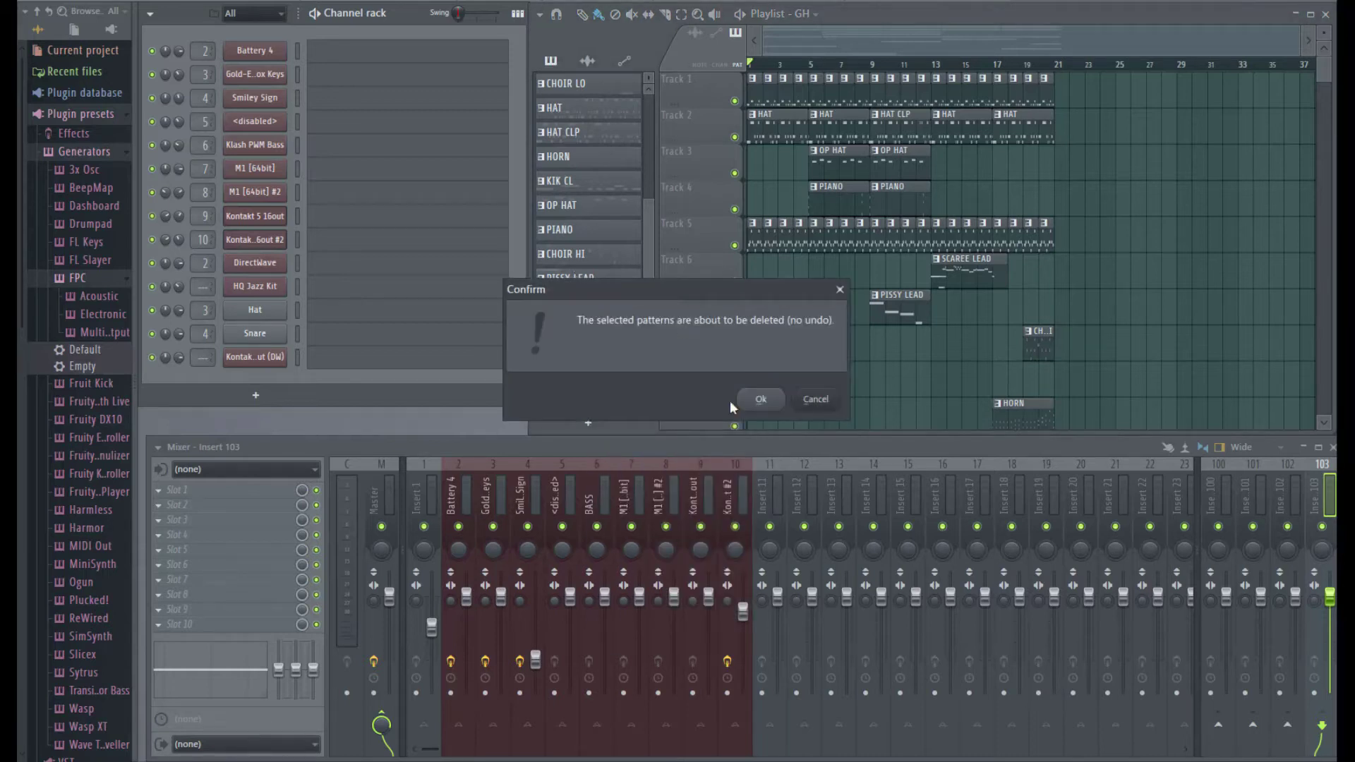
{"action": "left_click", "coordinate": [759, 399]}
Step: Check the picker's audio clip section, and sort the pattern list by color
{"action": "left_click", "coordinate": [587, 61]}
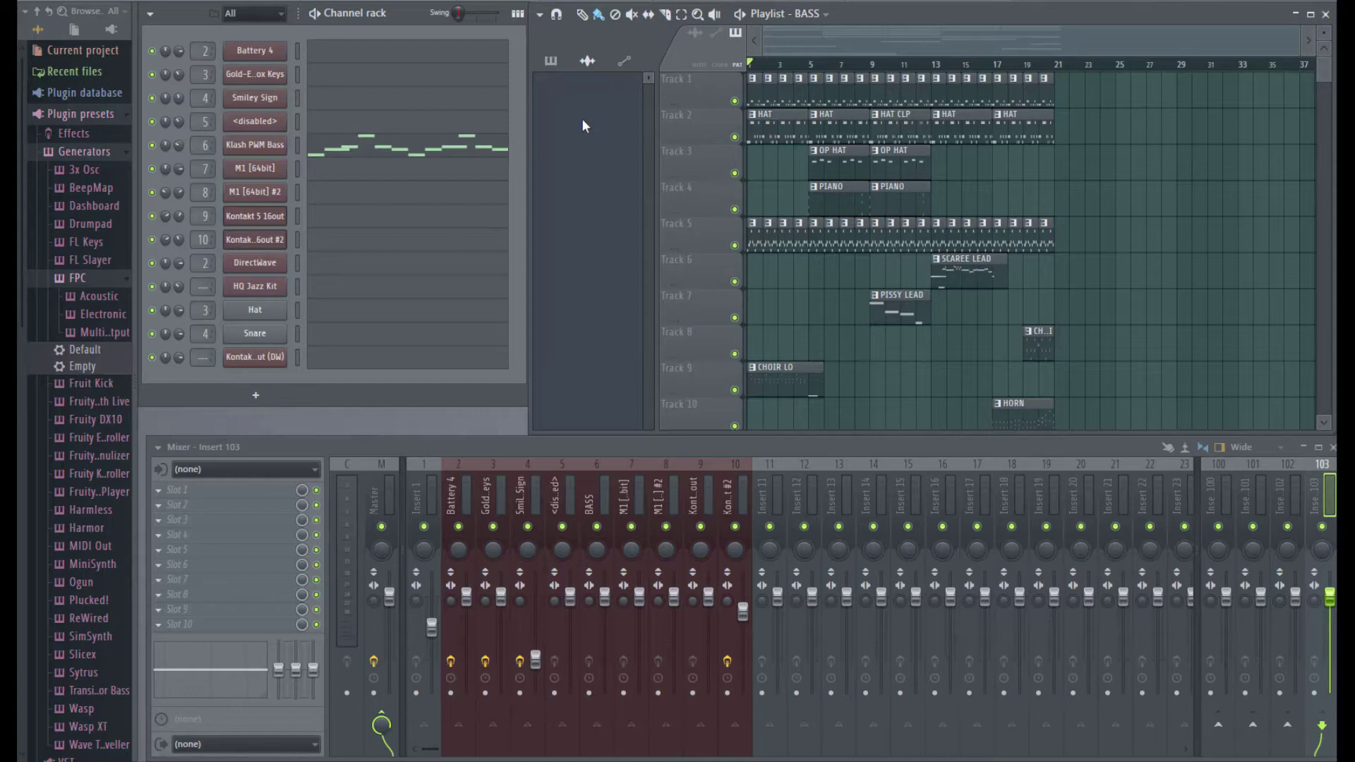
{"action": "left_click", "coordinate": [591, 62]}
{"action": "left_click", "coordinate": [625, 116]}
{"action": "left_click", "coordinate": [586, 60]}
{"action": "left_click", "coordinate": [551, 61]}
{"action": "left_click", "coordinate": [550, 61]}
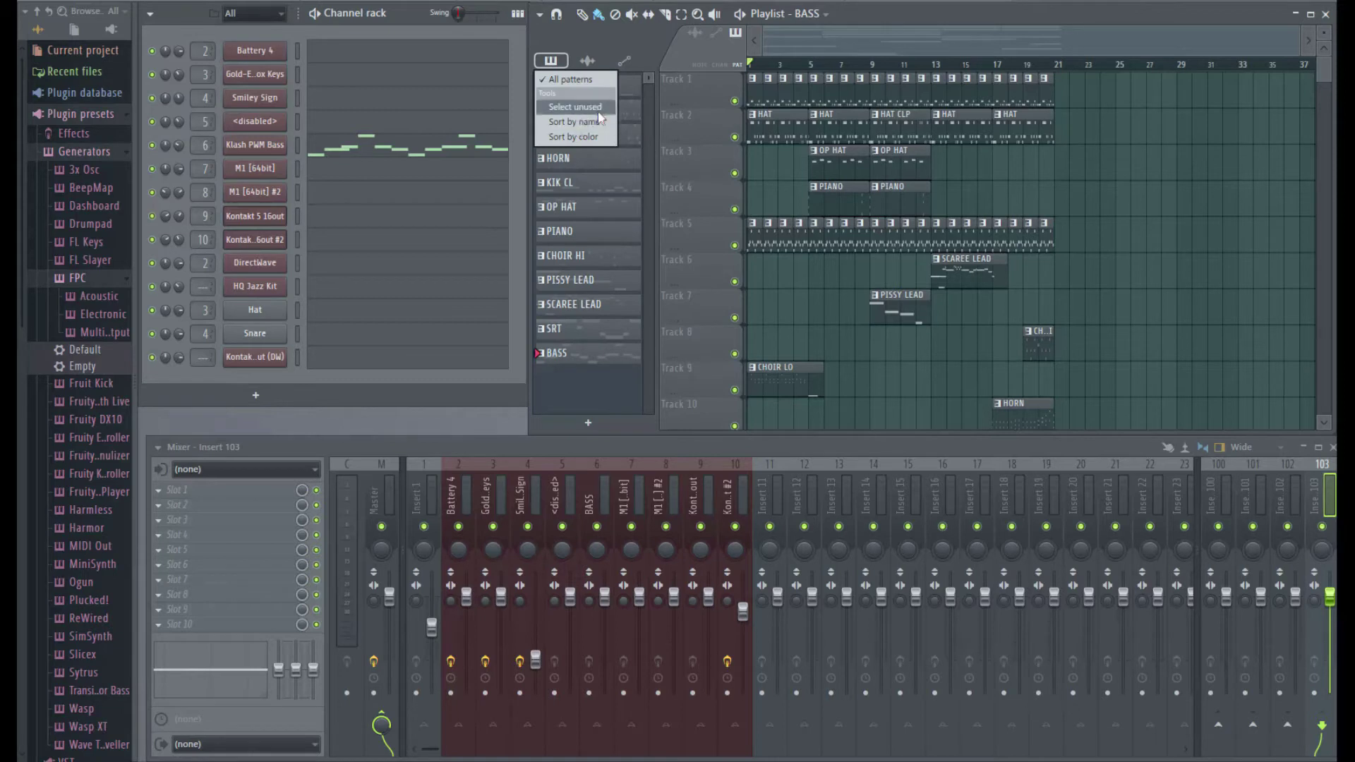
{"action": "left_click", "coordinate": [585, 138]}
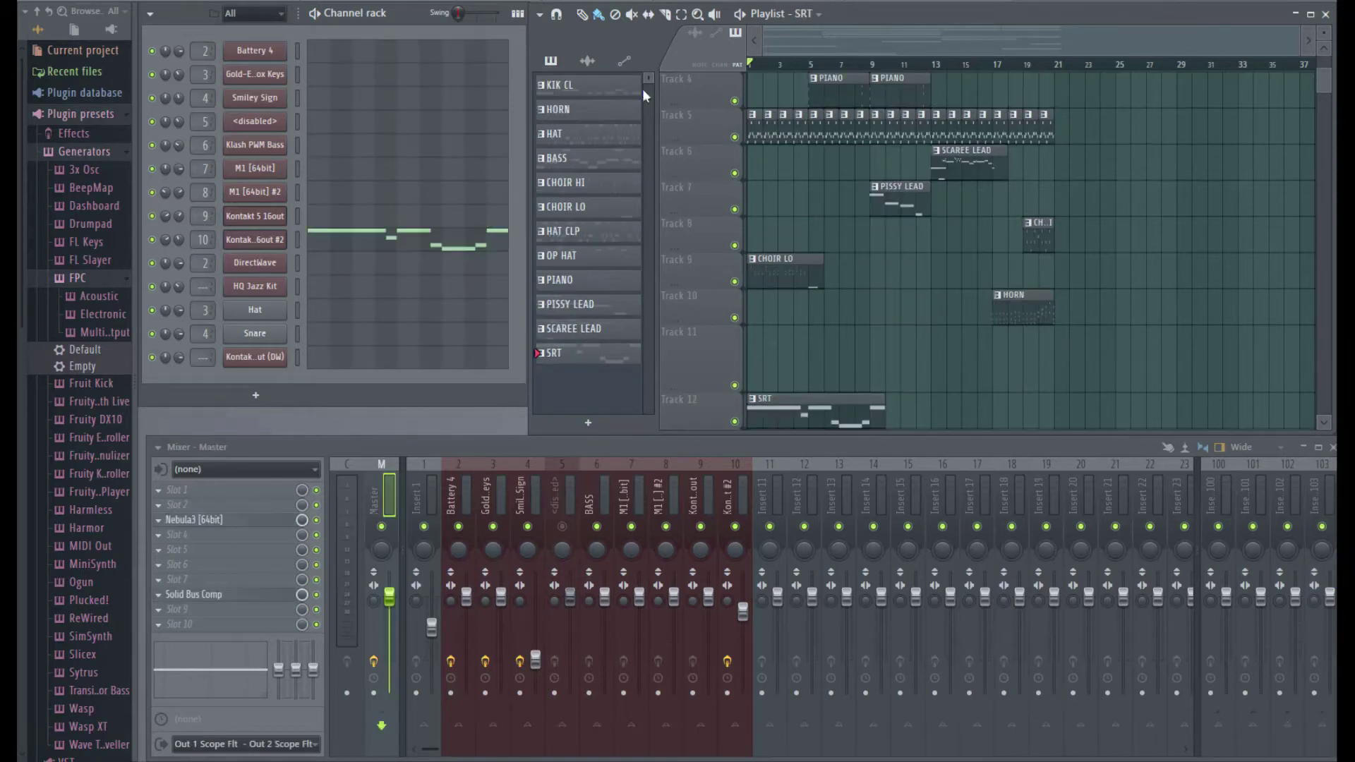
Step: Quick render the KIK CL pattern as an audio clip, and select the new clip in the picker
{"action": "right_click", "coordinate": [587, 88]}
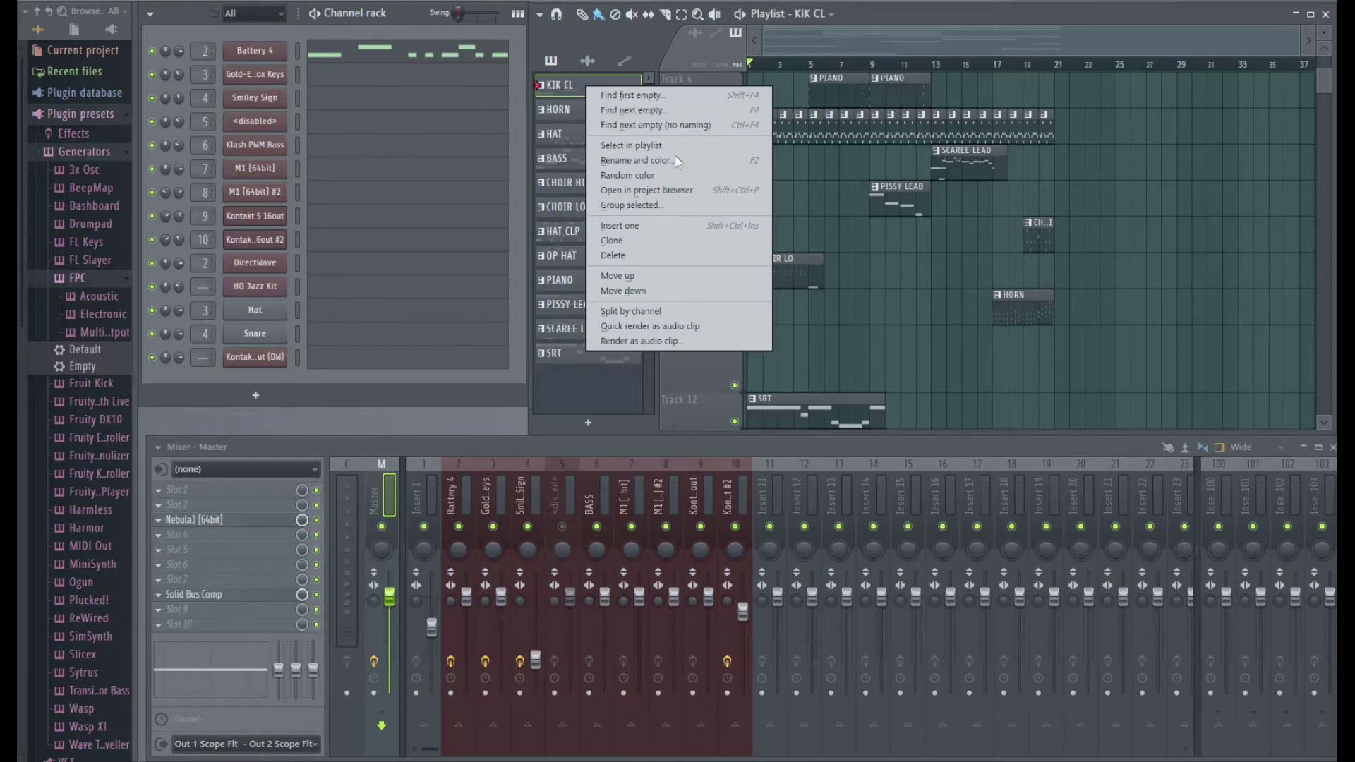
{"action": "left_click", "coordinate": [667, 329]}
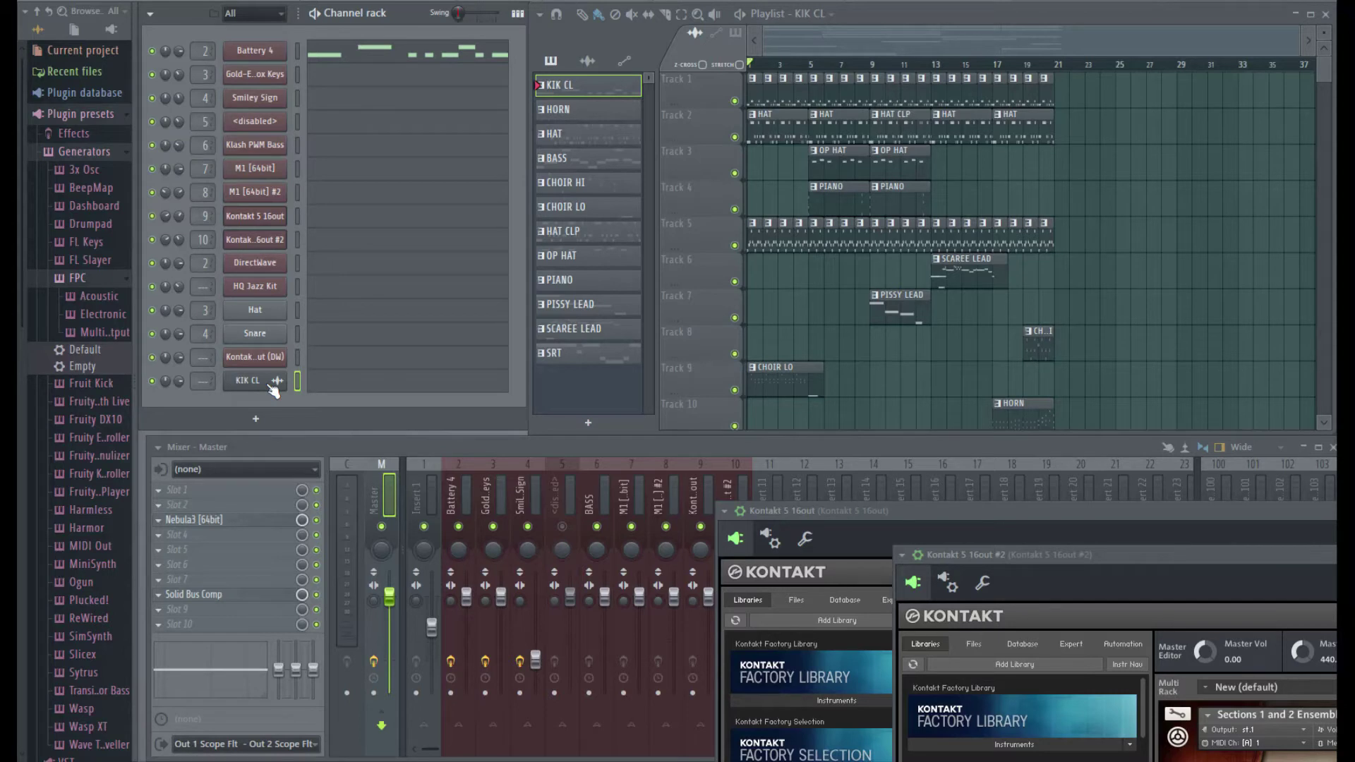
{"action": "left_click", "coordinate": [600, 63]}
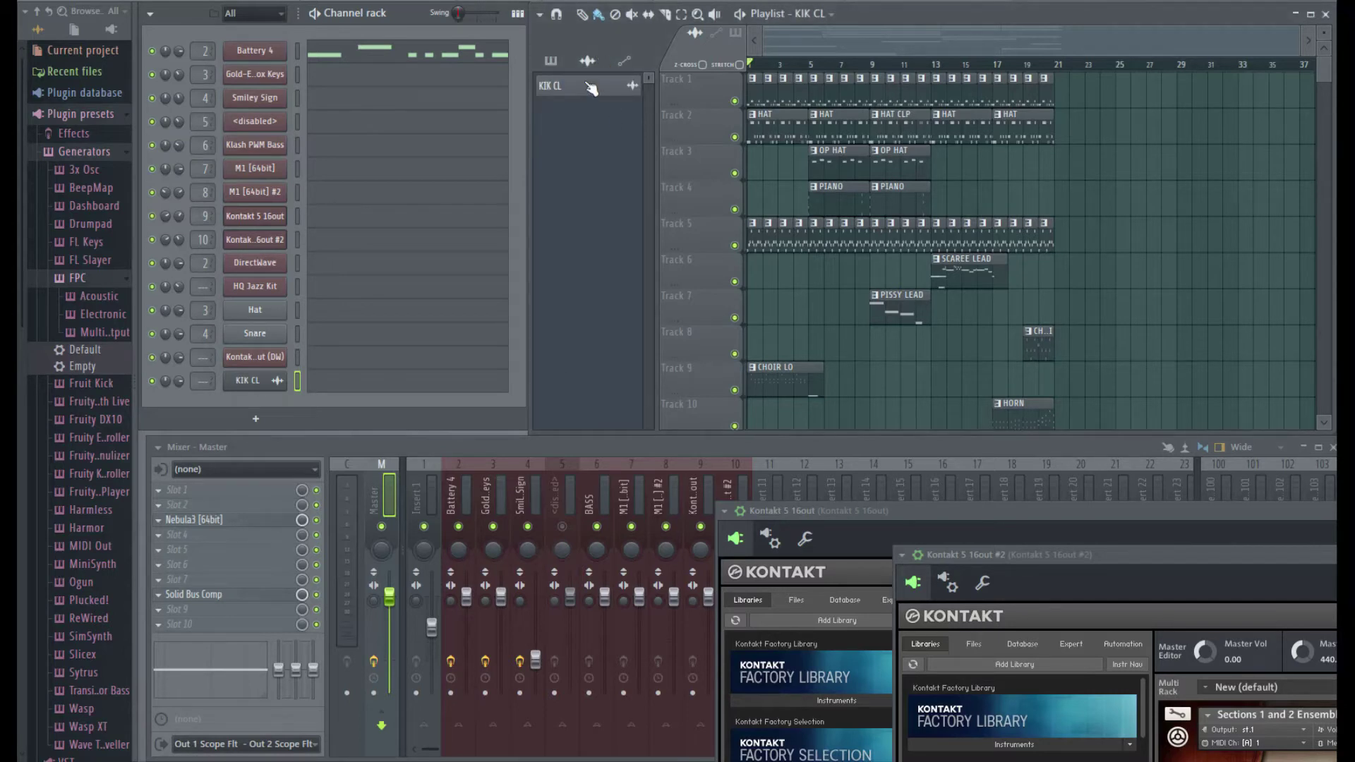
{"action": "left_click", "coordinate": [591, 88]}
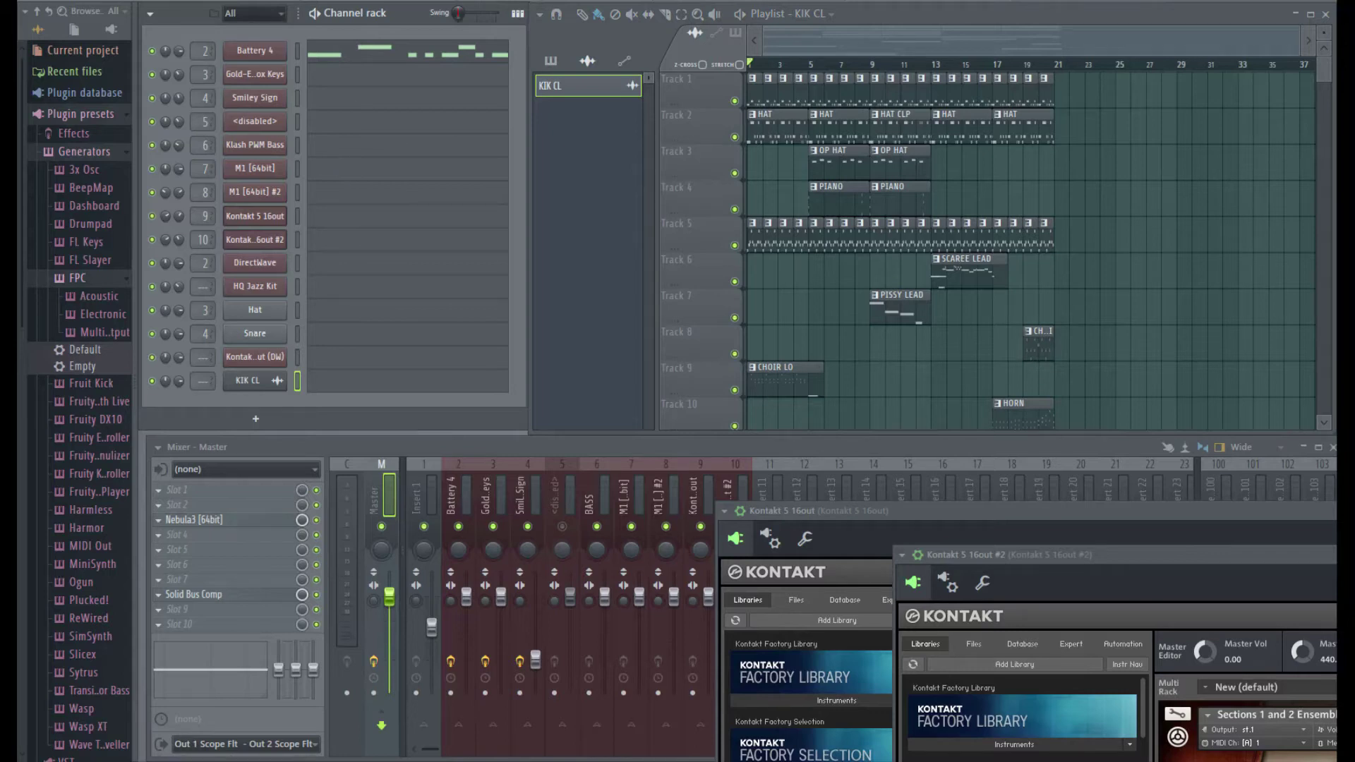
Step: Open the touch keyboard, load its Keys preset, and move the window over the playlist
{"action": "key", "text": "alt+v"}
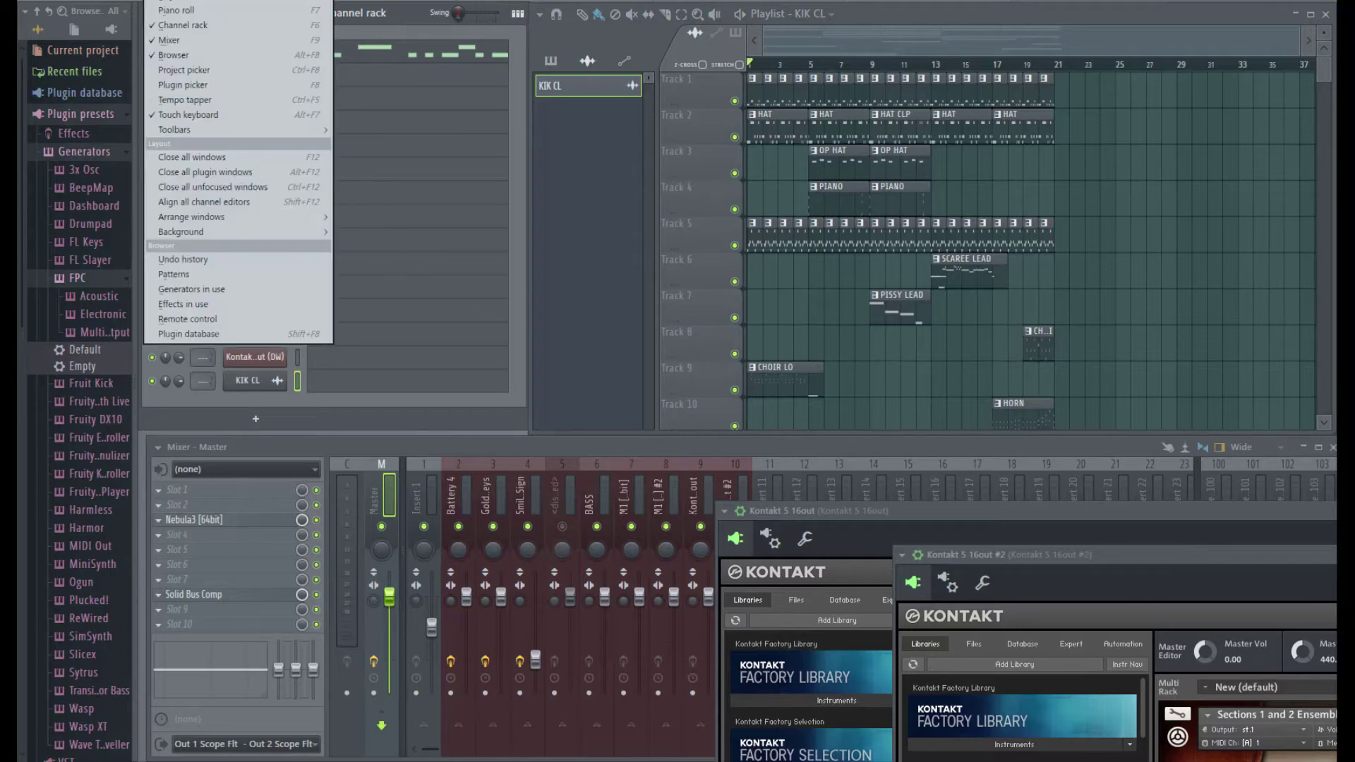
{"action": "left_click", "coordinate": [231, 129]}
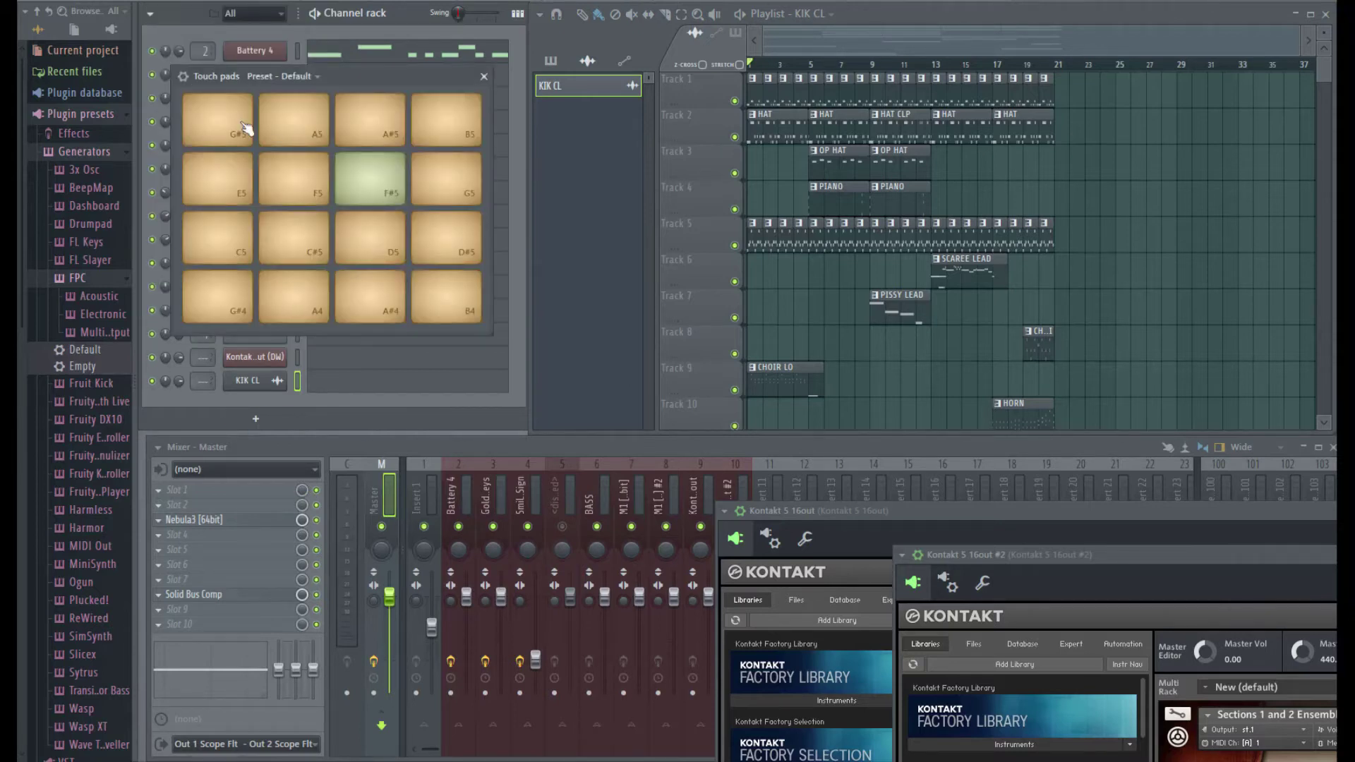
{"action": "left_click", "coordinate": [316, 79]}
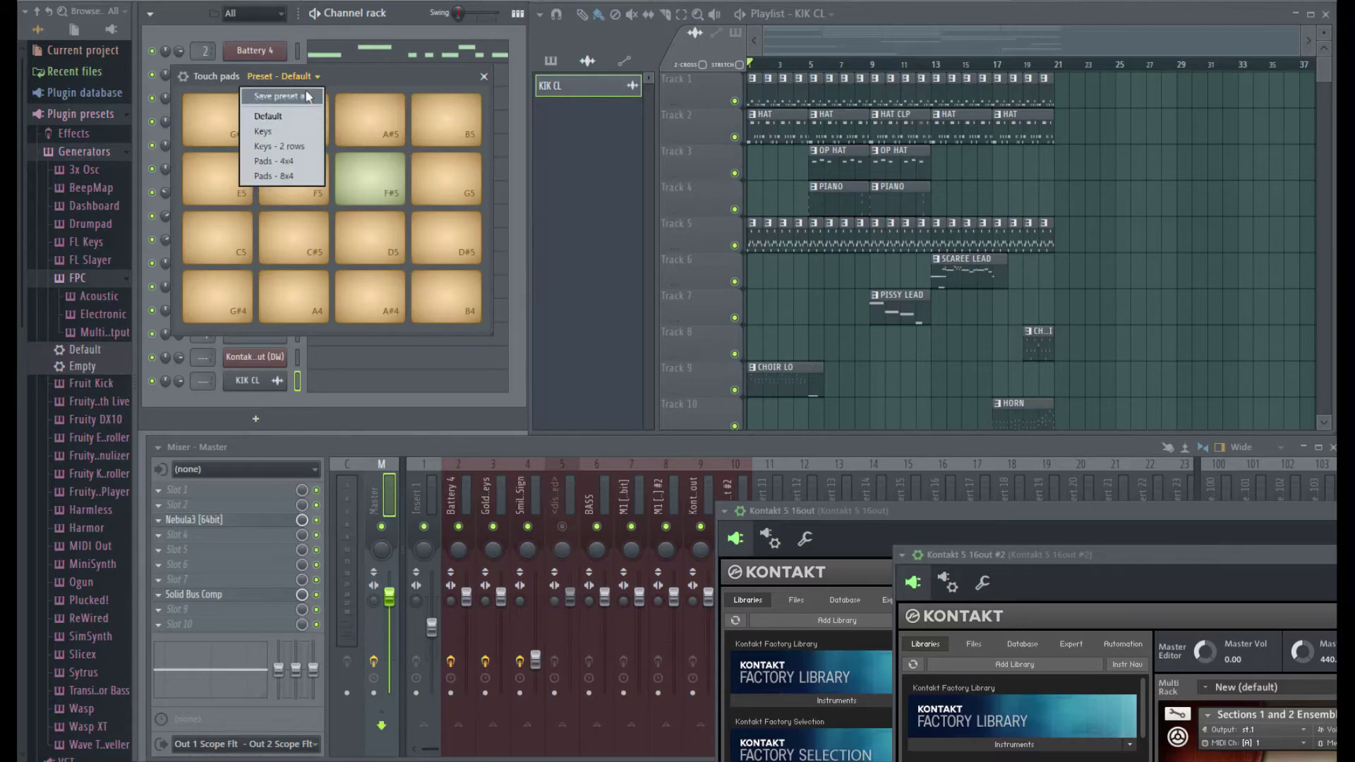
{"action": "left_click", "coordinate": [295, 142]}
{"action": "left_click", "coordinate": [752, 289]}
{"action": "left_click_drag", "start_coordinate": [411, 74], "coordinate": [835, 69]}
Step: Select the Battery 4 channel, shift the touch keyboard to a higher octave range, and play its D4 key
{"action": "left_click", "coordinate": [298, 51]}
{"action": "left_click_drag", "start_coordinate": [1042, 78], "coordinate": [917, 83]}
{"action": "left_click_drag", "start_coordinate": [844, 317], "coordinate": [777, 318]}
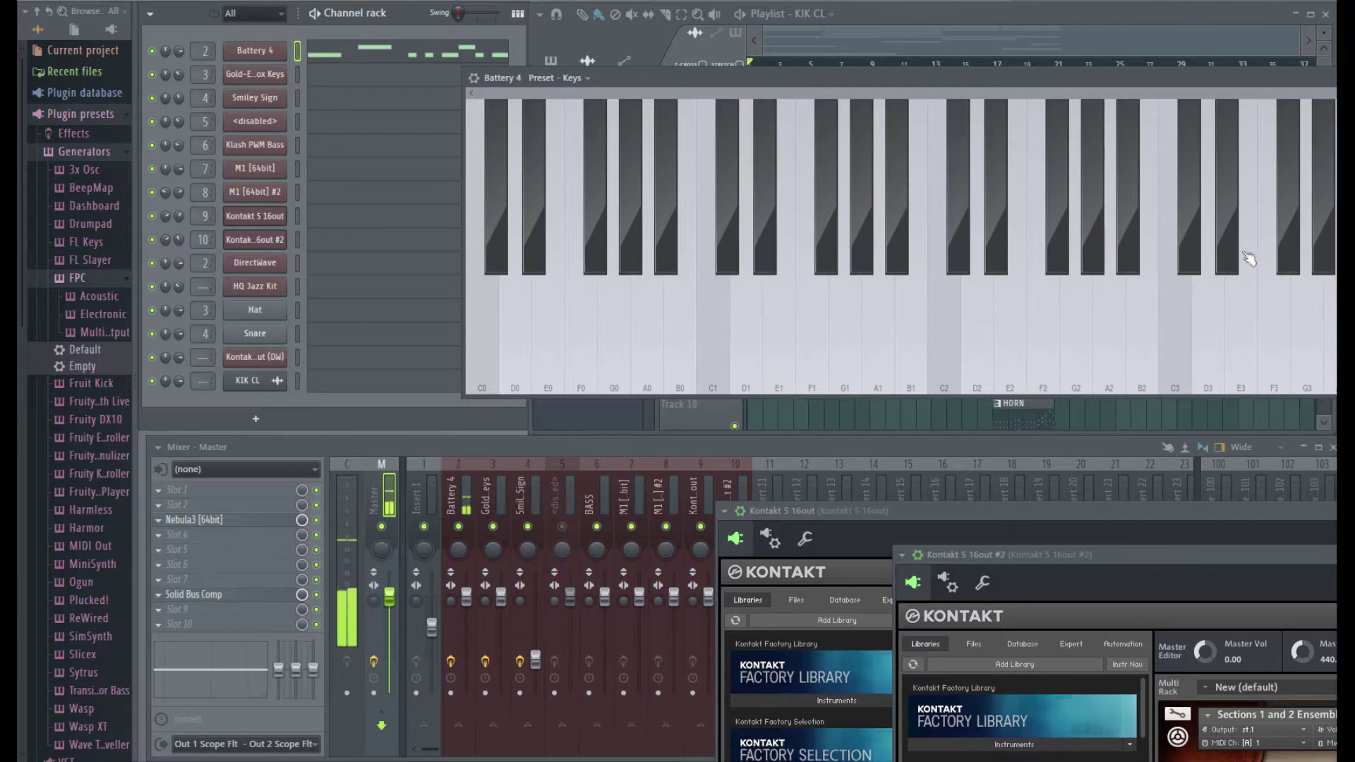
{"action": "left_click", "coordinate": [1241, 293]}
{"action": "scroll", "coordinate": [1222, 301], "scroll_direction": "down", "scroll_amount": 2}
{"action": "scroll", "coordinate": [1223, 302], "scroll_direction": "down", "scroll_amount": 1}
{"action": "left_click", "coordinate": [1225, 317]}
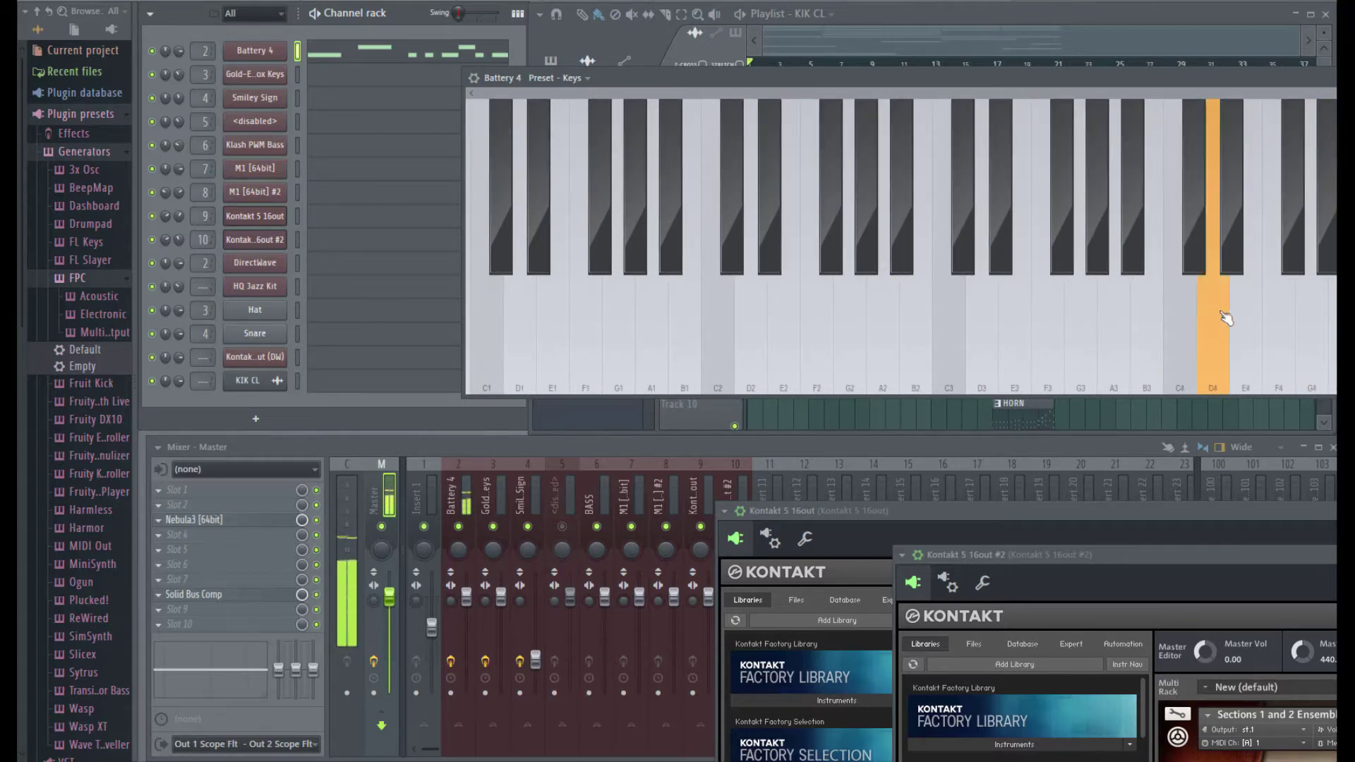
{"action": "left_click", "coordinate": [1226, 317]}
{"action": "left_click", "coordinate": [1226, 321]}
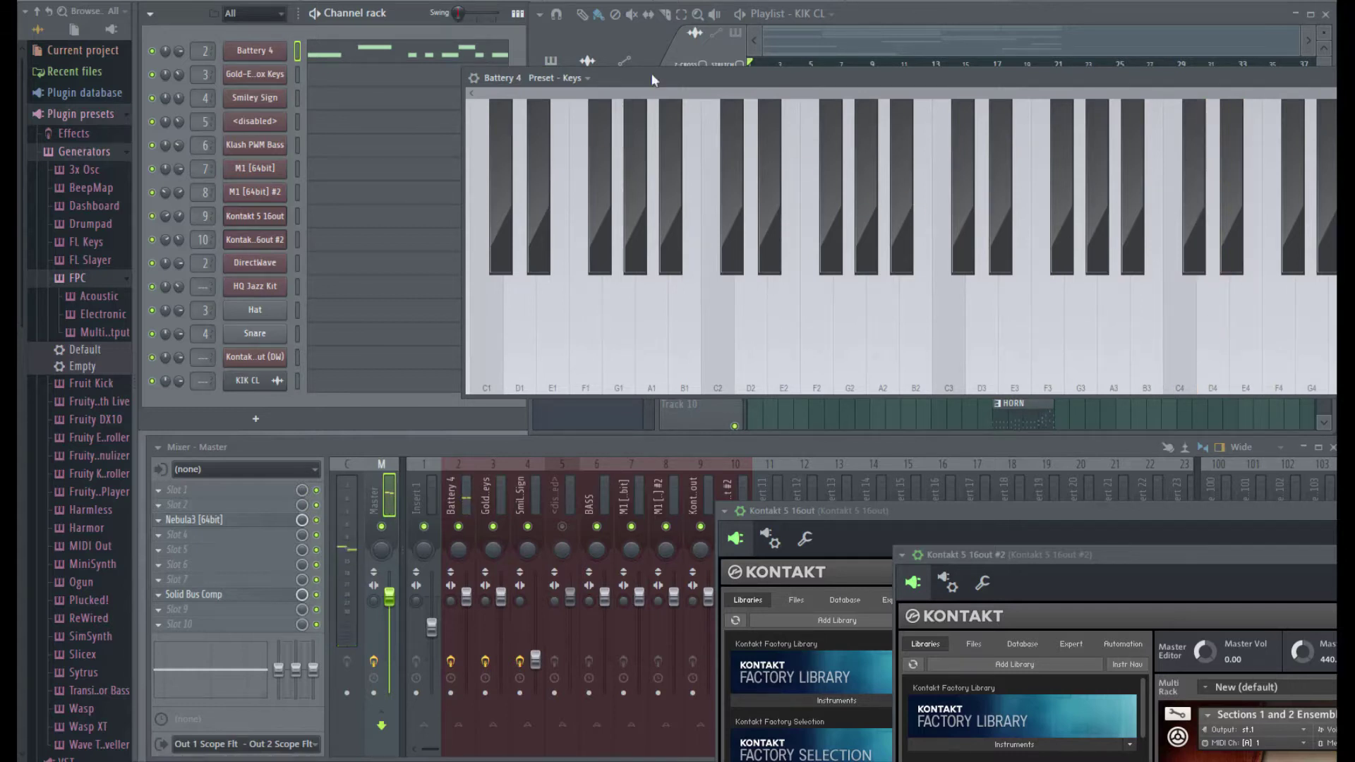
Step: Load the Default touch pads preset, and reposition the window so the whole pad grid fits on screen
{"action": "left_click", "coordinate": [582, 78]}
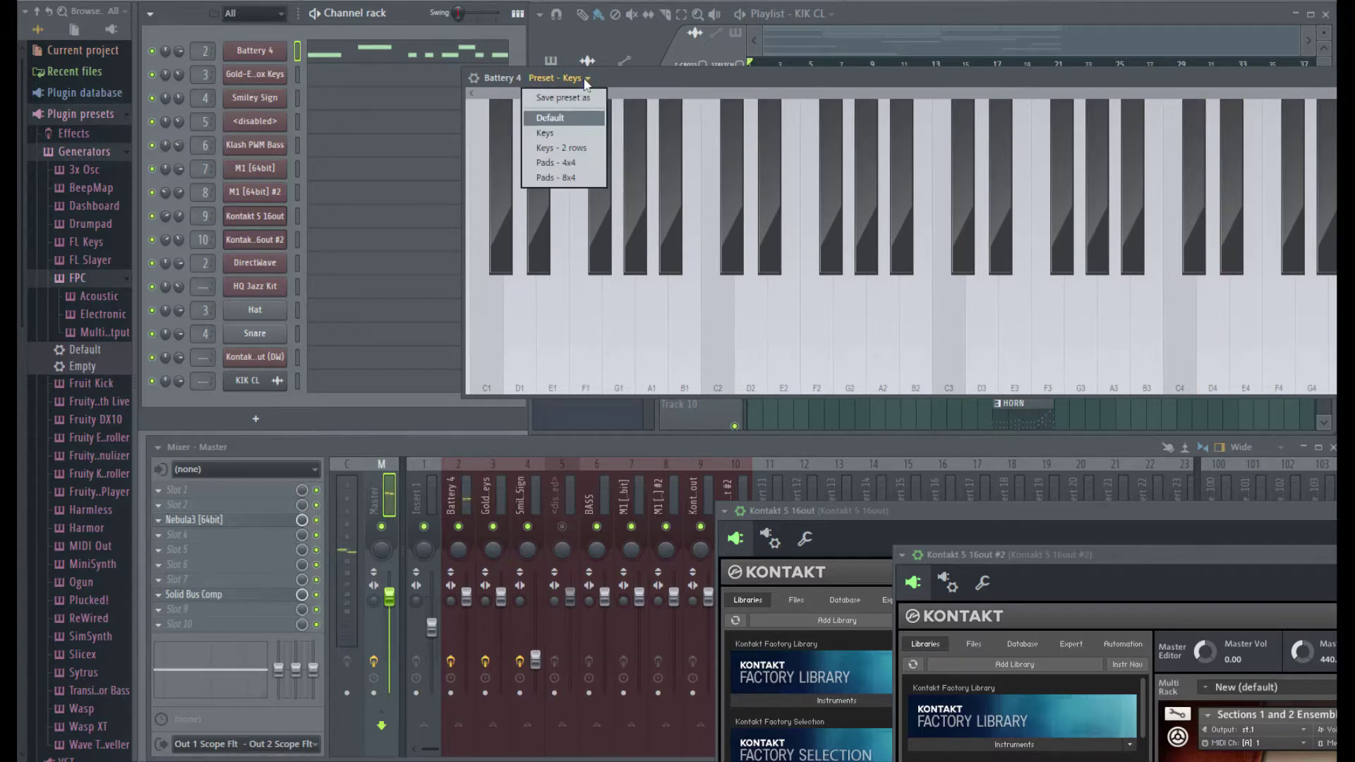
{"action": "left_click", "coordinate": [577, 118]}
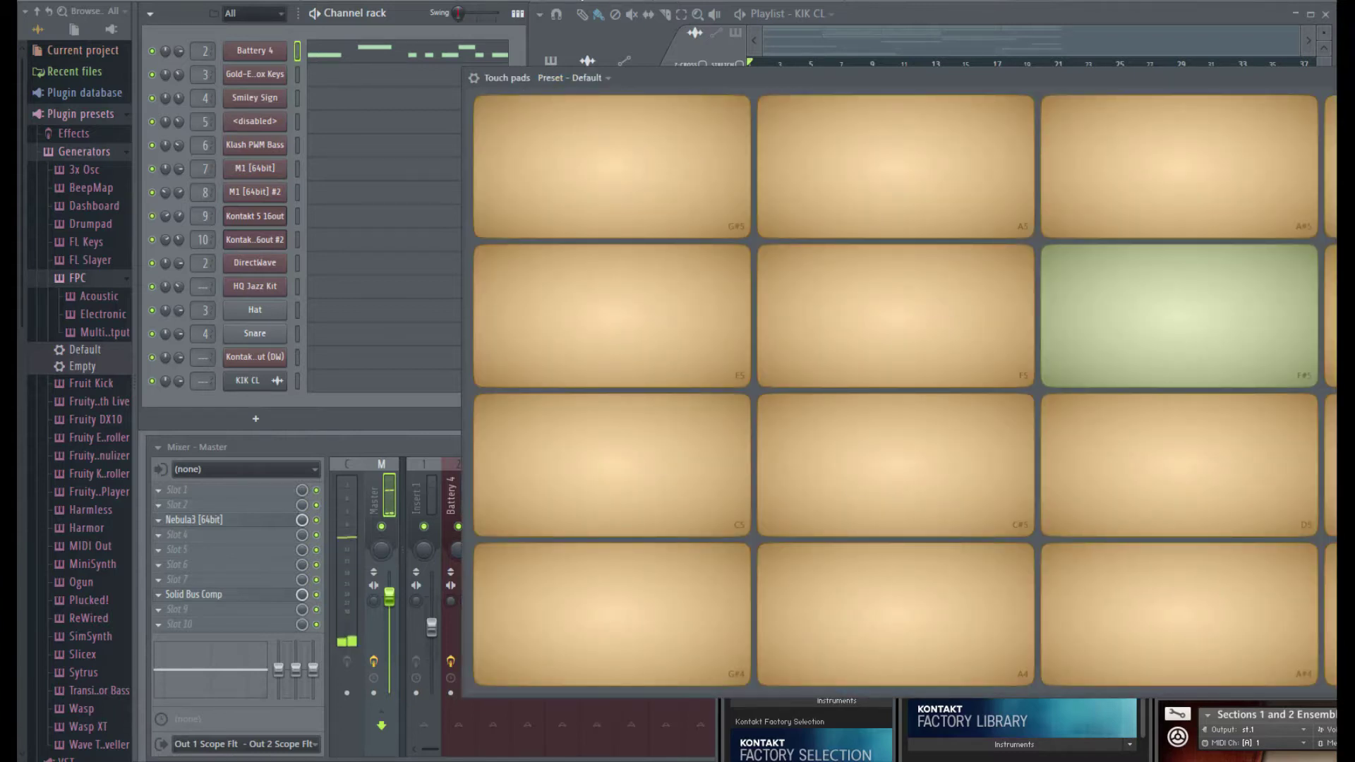
{"action": "left_click_drag", "start_coordinate": [640, 79], "coordinate": [426, 56]}
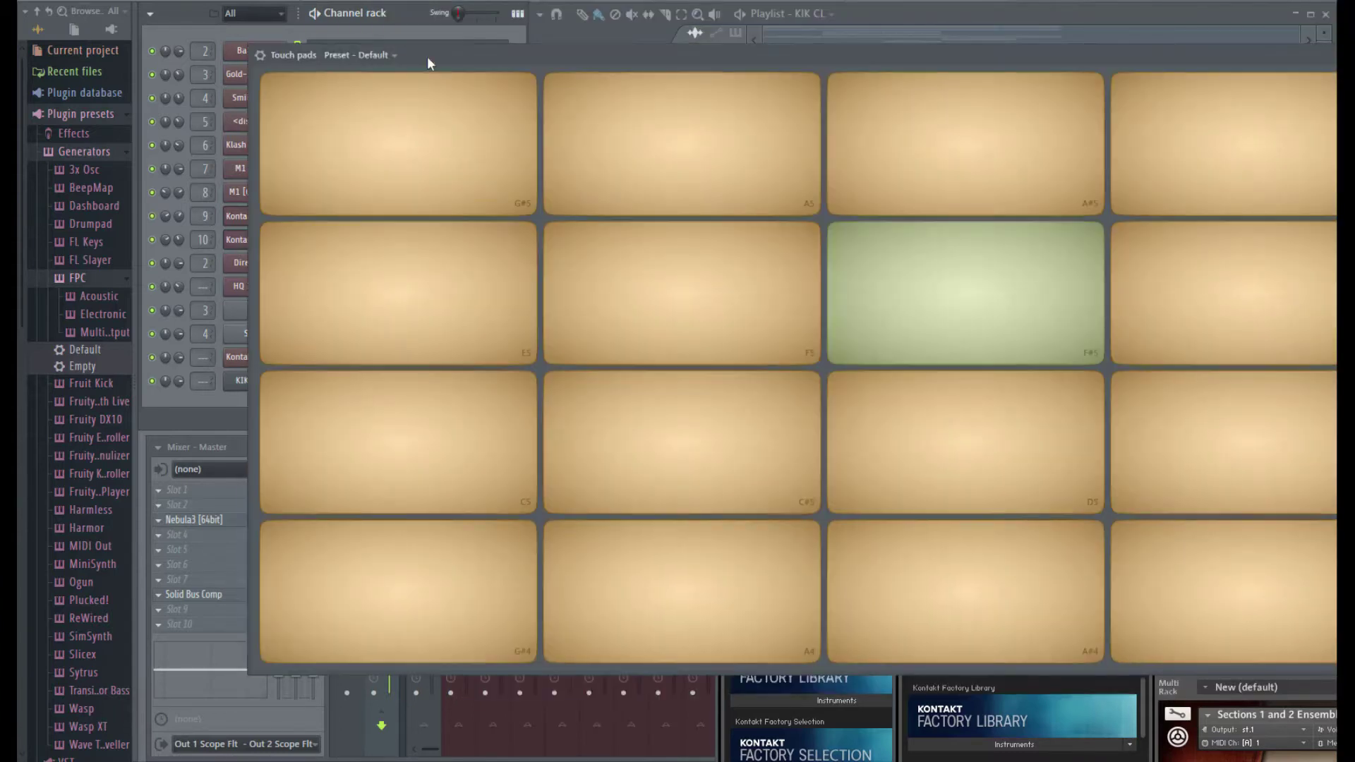
{"action": "left_click_drag", "start_coordinate": [1045, 54], "coordinate": [972, 46]}
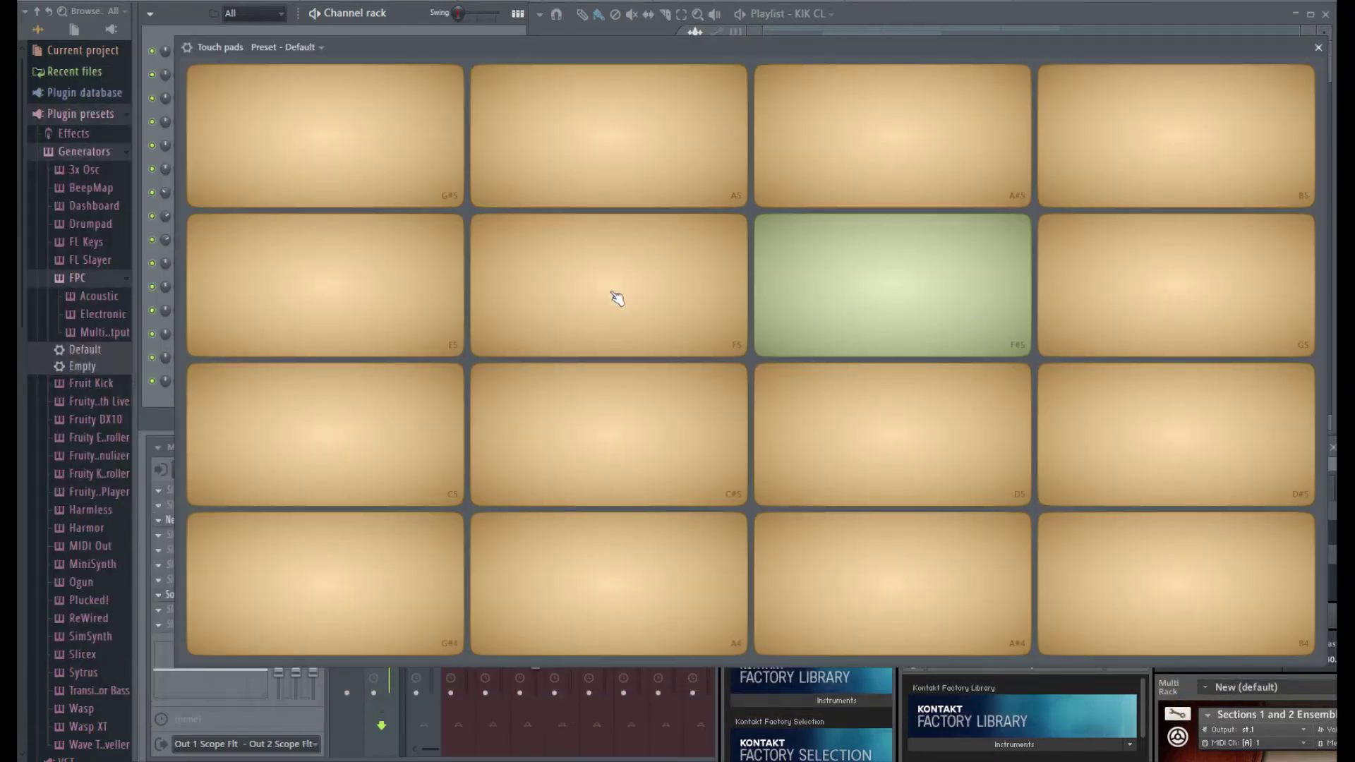
Step: Play several pads across the 4 x 4 touch pad grid to audition their sounds
{"action": "left_click", "coordinate": [568, 614]}
{"action": "left_click", "coordinate": [906, 498]}
{"action": "left_click", "coordinate": [1170, 294]}
{"action": "left_click", "coordinate": [702, 324]}
{"action": "left_click", "coordinate": [1123, 352]}
{"action": "left_click", "coordinate": [1131, 317]}
{"action": "left_click", "coordinate": [1127, 367]}
{"action": "left_click", "coordinate": [1132, 319]}
{"action": "left_click", "coordinate": [1160, 438]}
{"action": "left_click", "coordinate": [1158, 438]}
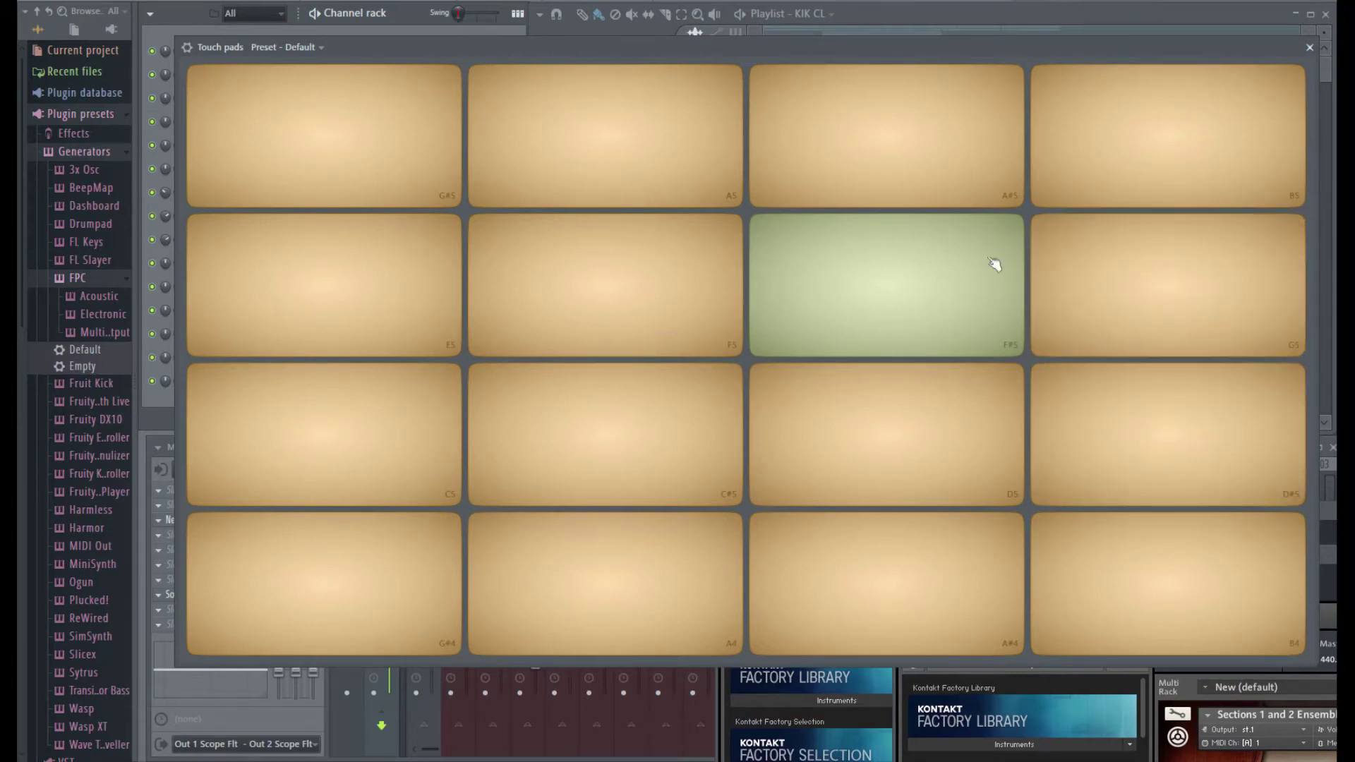
Step: Reveal the touch controller options, and alternate between the pads and keyboard layouts, ending on the keyboard
{"action": "mouse_move", "coordinate": [189, 60]}
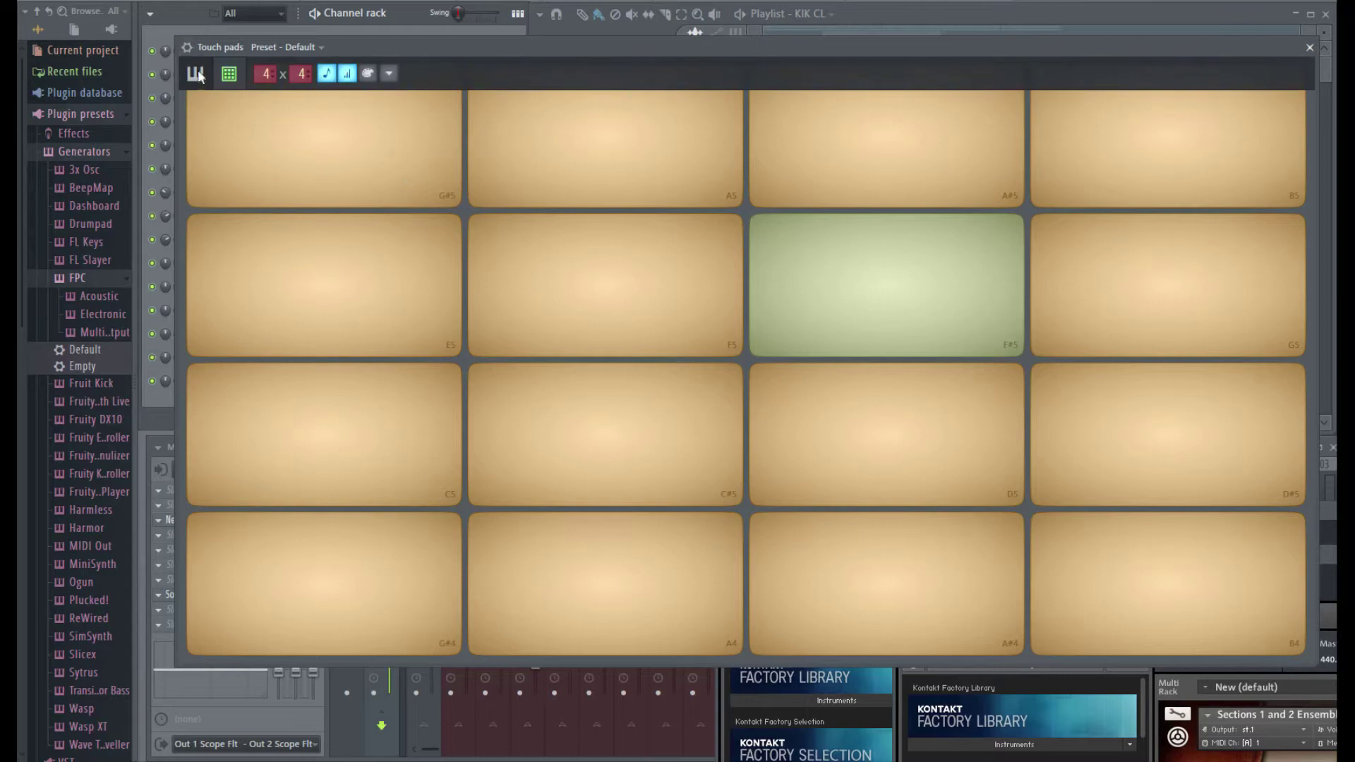
{"action": "left_click", "coordinate": [196, 73]}
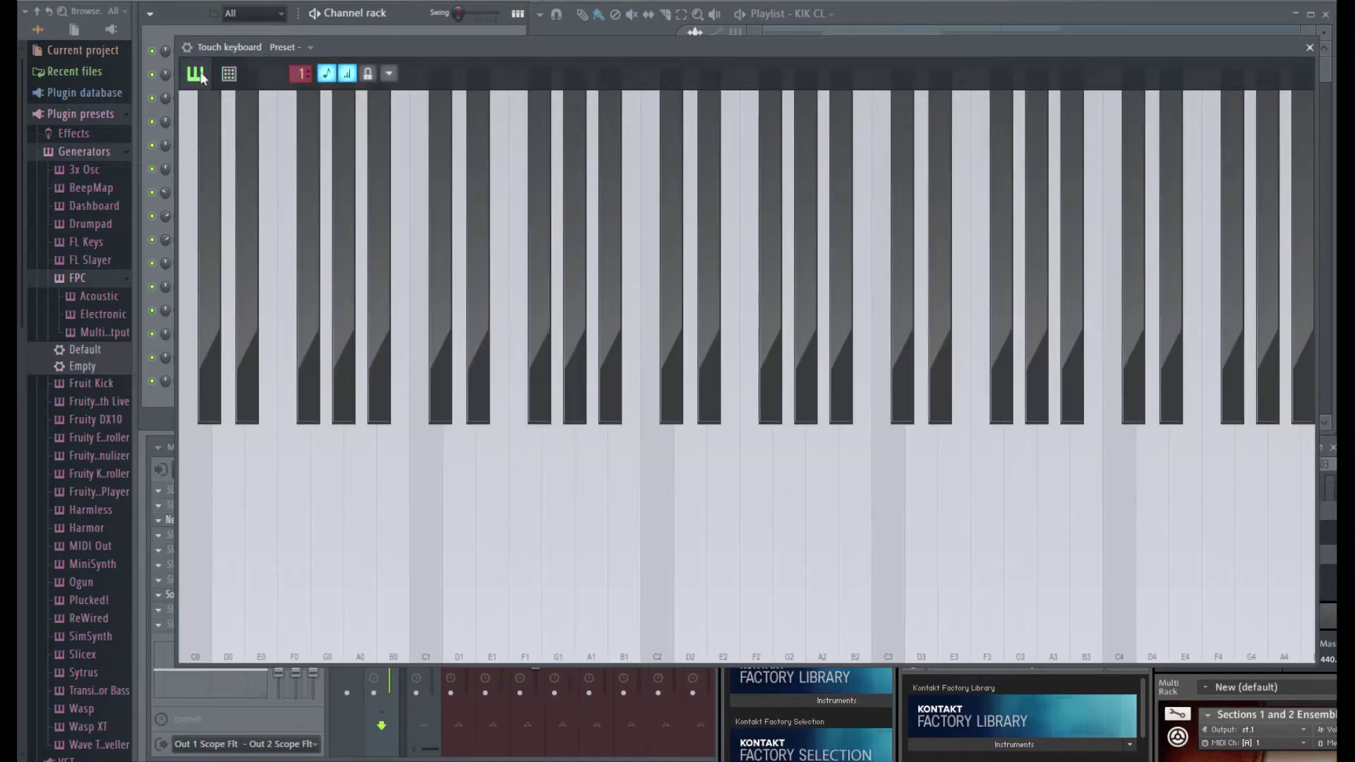
{"action": "left_click", "coordinate": [227, 76]}
{"action": "left_click", "coordinate": [202, 75]}
{"action": "left_click", "coordinate": [228, 75]}
{"action": "left_click", "coordinate": [196, 75]}
Step: Try out the touch keyboard's row count and note label options
{"action": "left_click", "coordinate": [300, 74]}
{"action": "left_click", "coordinate": [301, 73]}
{"action": "left_click", "coordinate": [329, 77]}
{"action": "left_click", "coordinate": [331, 79]}
{"action": "left_click", "coordinate": [333, 79]}
{"action": "left_click", "coordinate": [334, 79]}
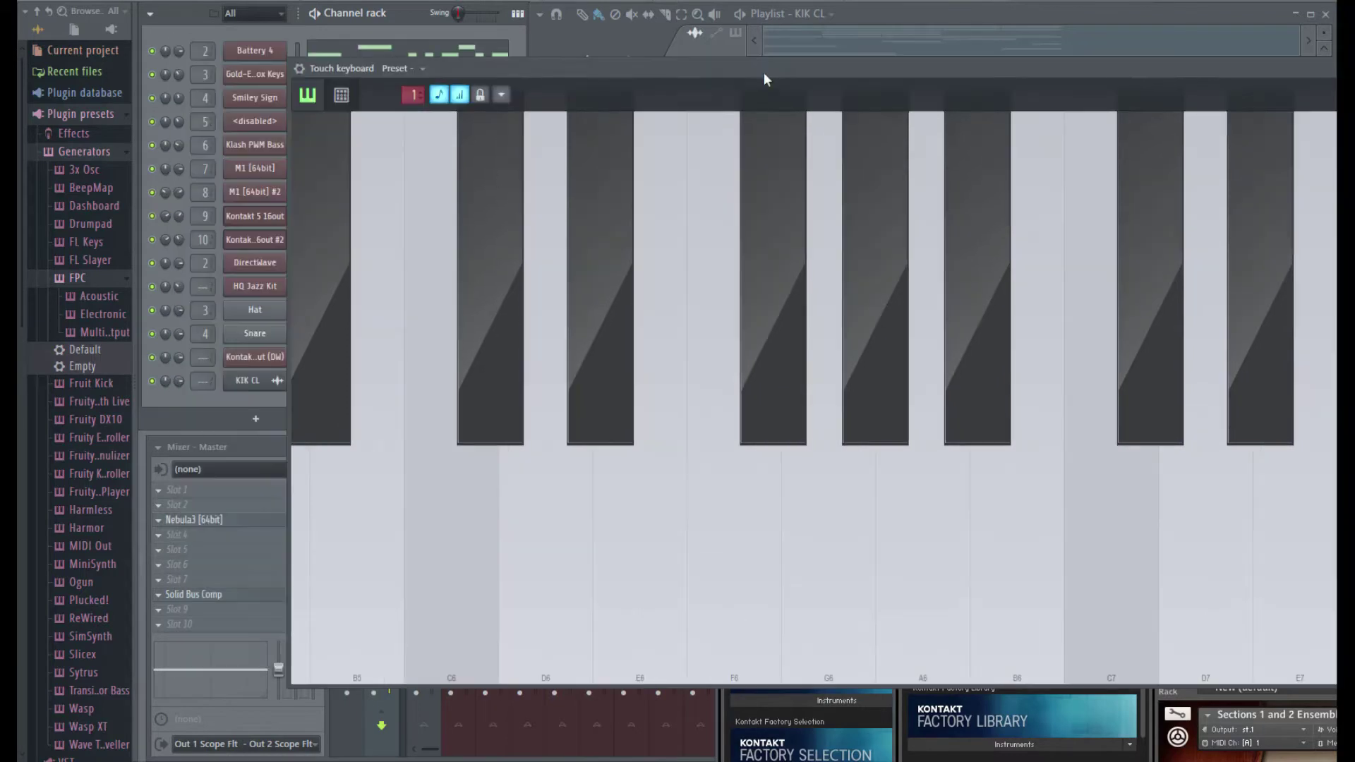
Step: Move the touch keyboard fully into view, and play the F6 key at different heights to compare its velocity response
{"action": "left_click_drag", "start_coordinate": [763, 72], "coordinate": [636, 56]}
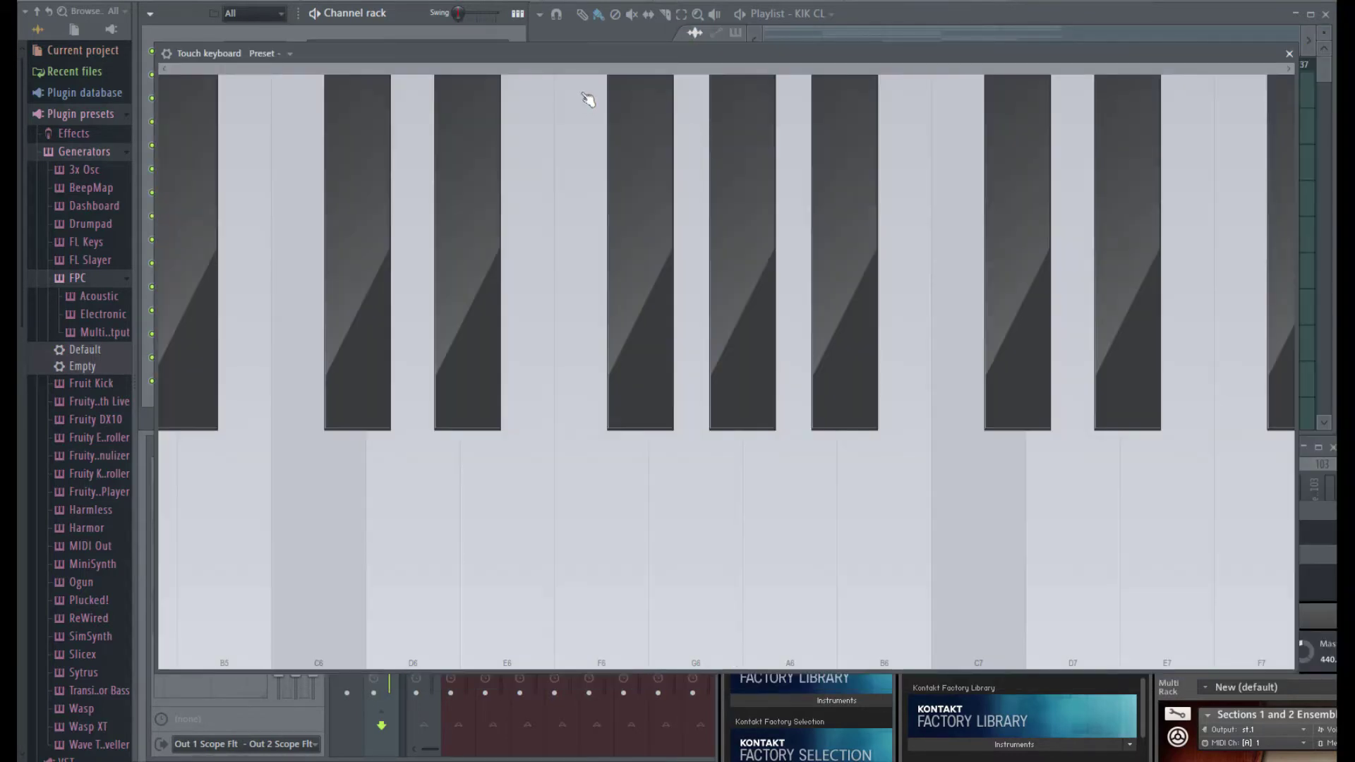
{"action": "left_click", "coordinate": [587, 98]}
{"action": "left_click", "coordinate": [593, 665]}
{"action": "left_click", "coordinate": [569, 119]}
{"action": "left_click", "coordinate": [575, 240]}
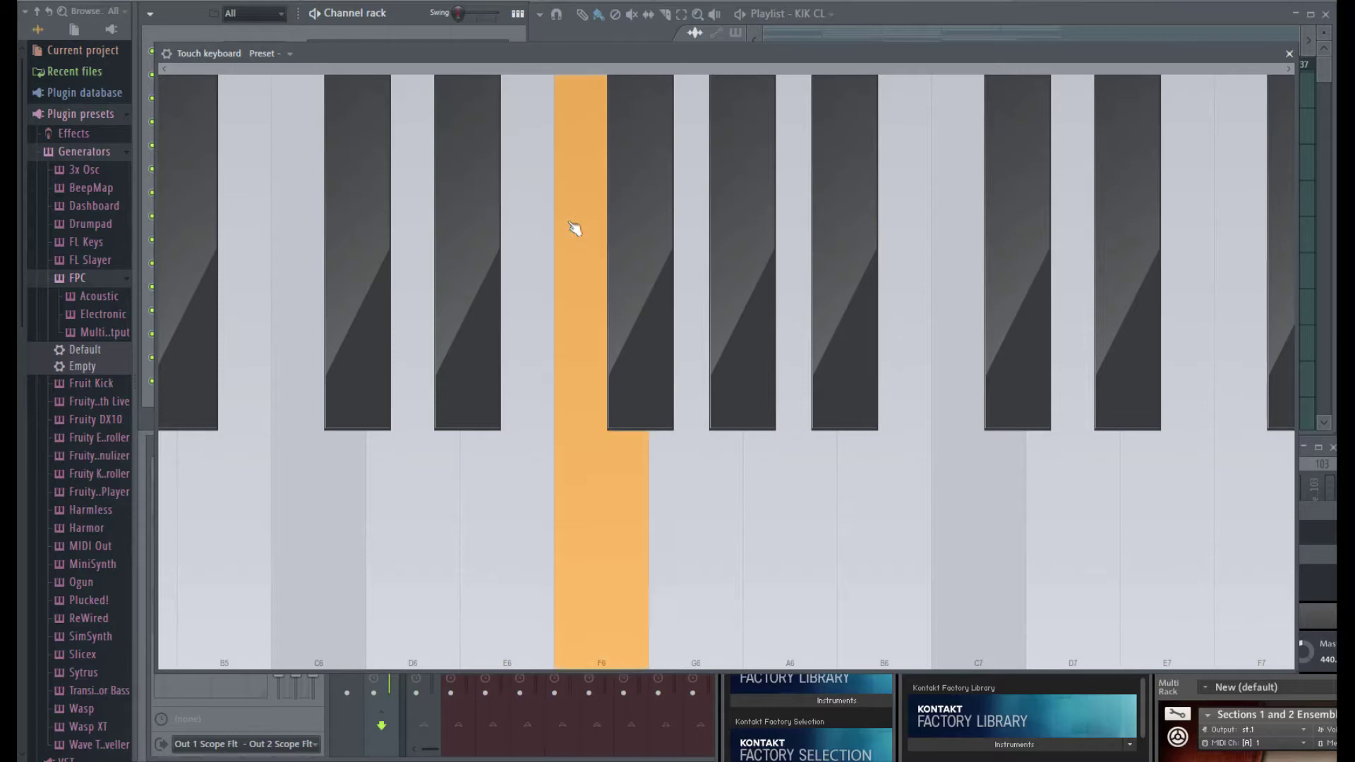
{"action": "left_click", "coordinate": [586, 522]}
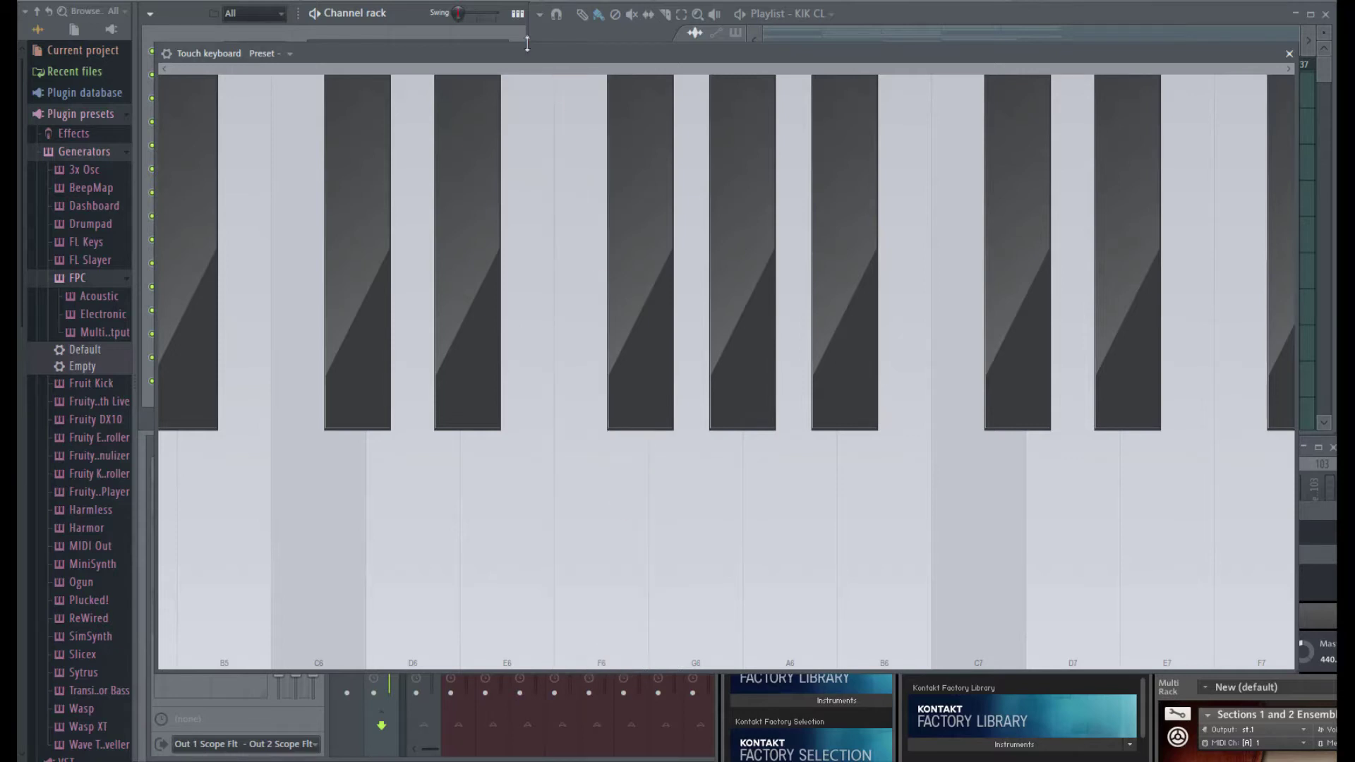
Step: Move the touch keyboard aside, and set its key size to Extra small
{"action": "left_click_drag", "start_coordinate": [490, 58], "coordinate": [625, 67]}
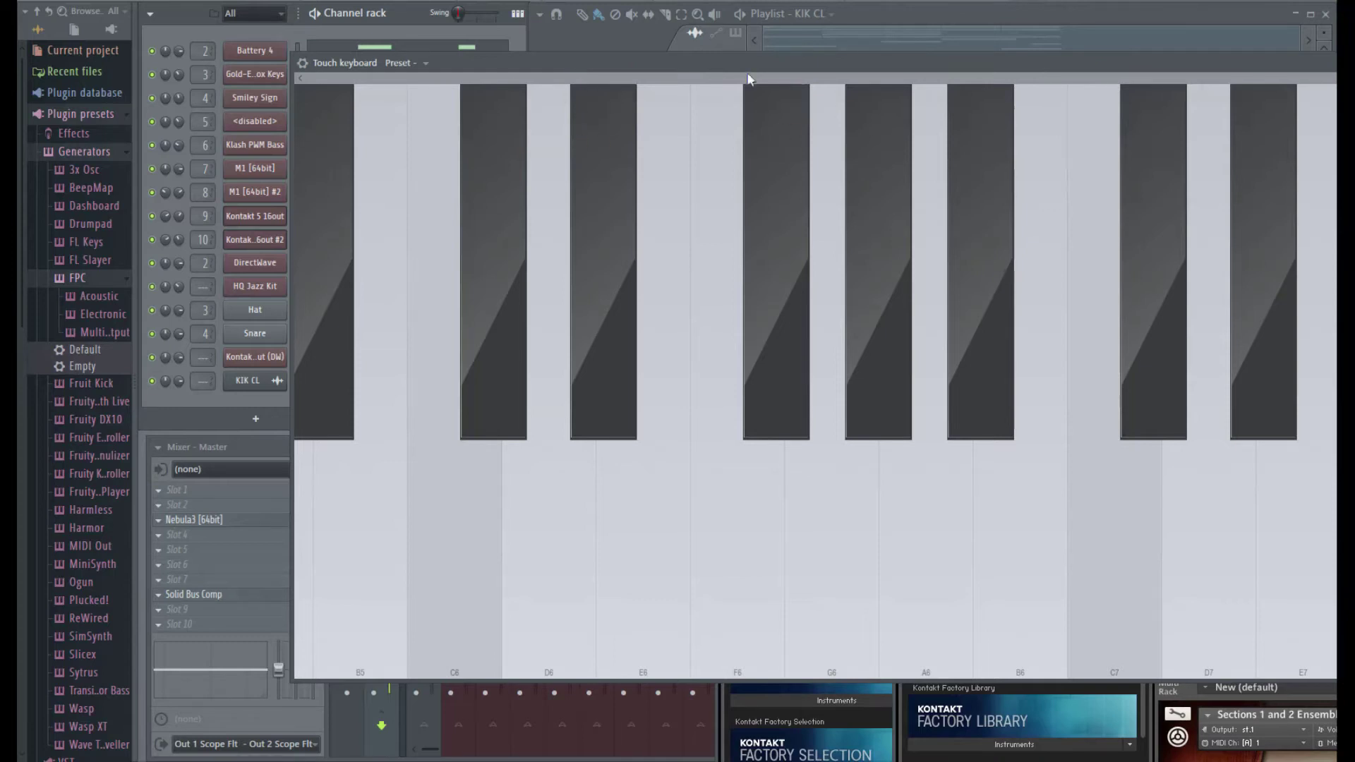
{"action": "mouse_move", "coordinate": [494, 98]}
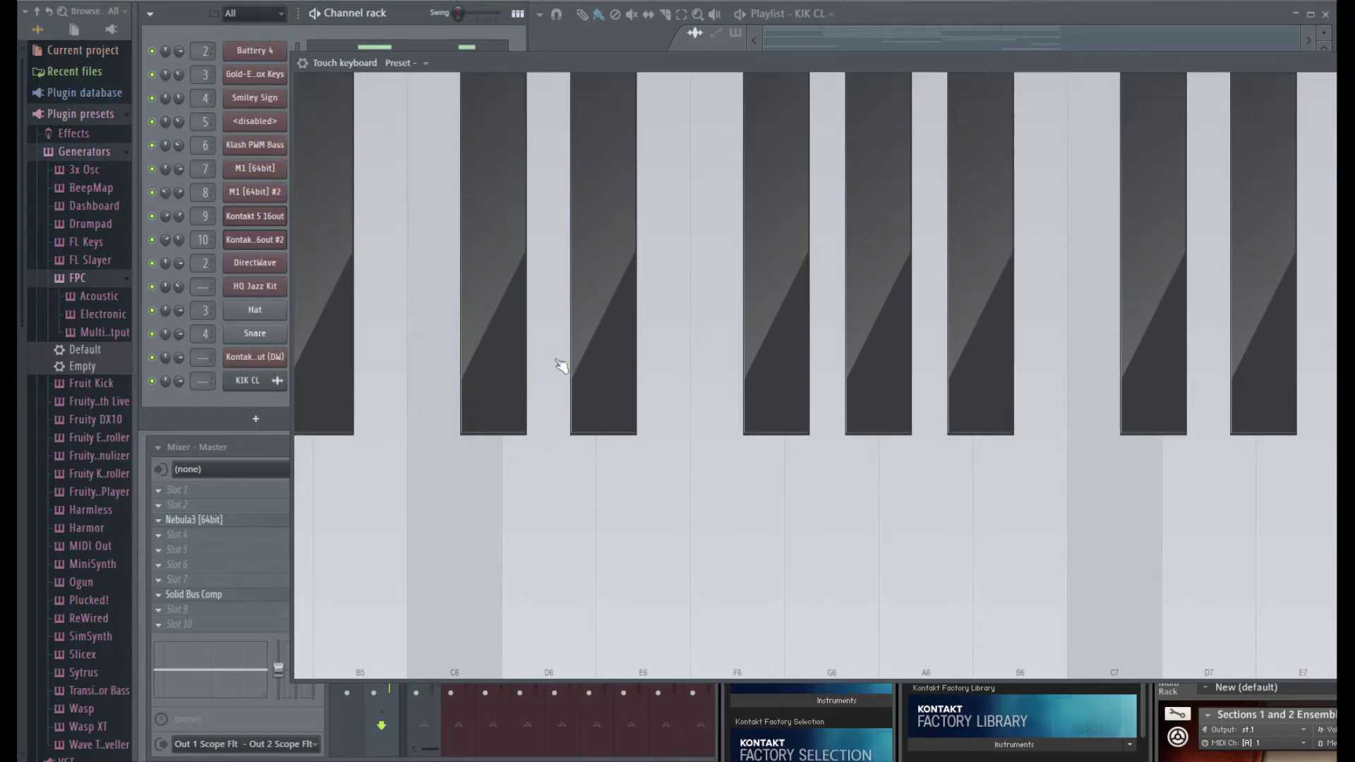
{"action": "mouse_move", "coordinate": [317, 78]}
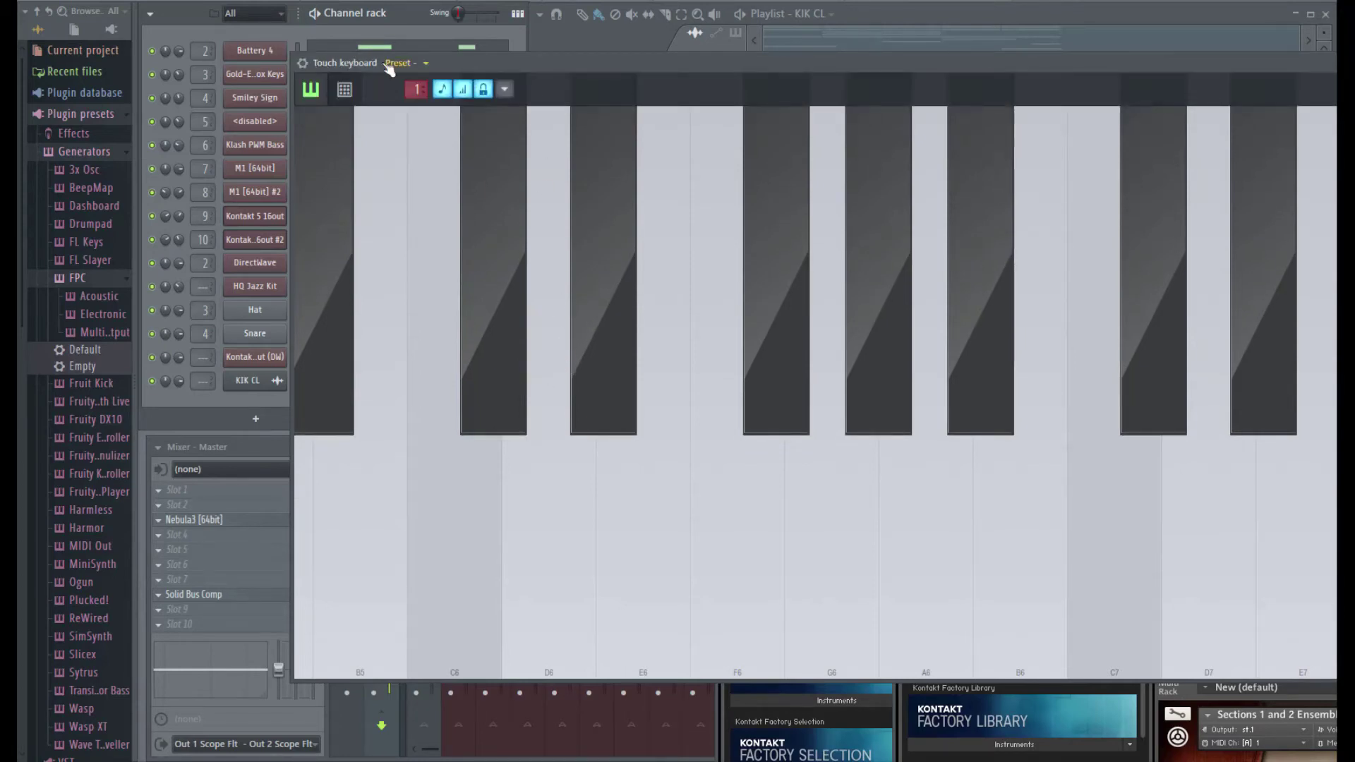
{"action": "left_click", "coordinate": [503, 90]}
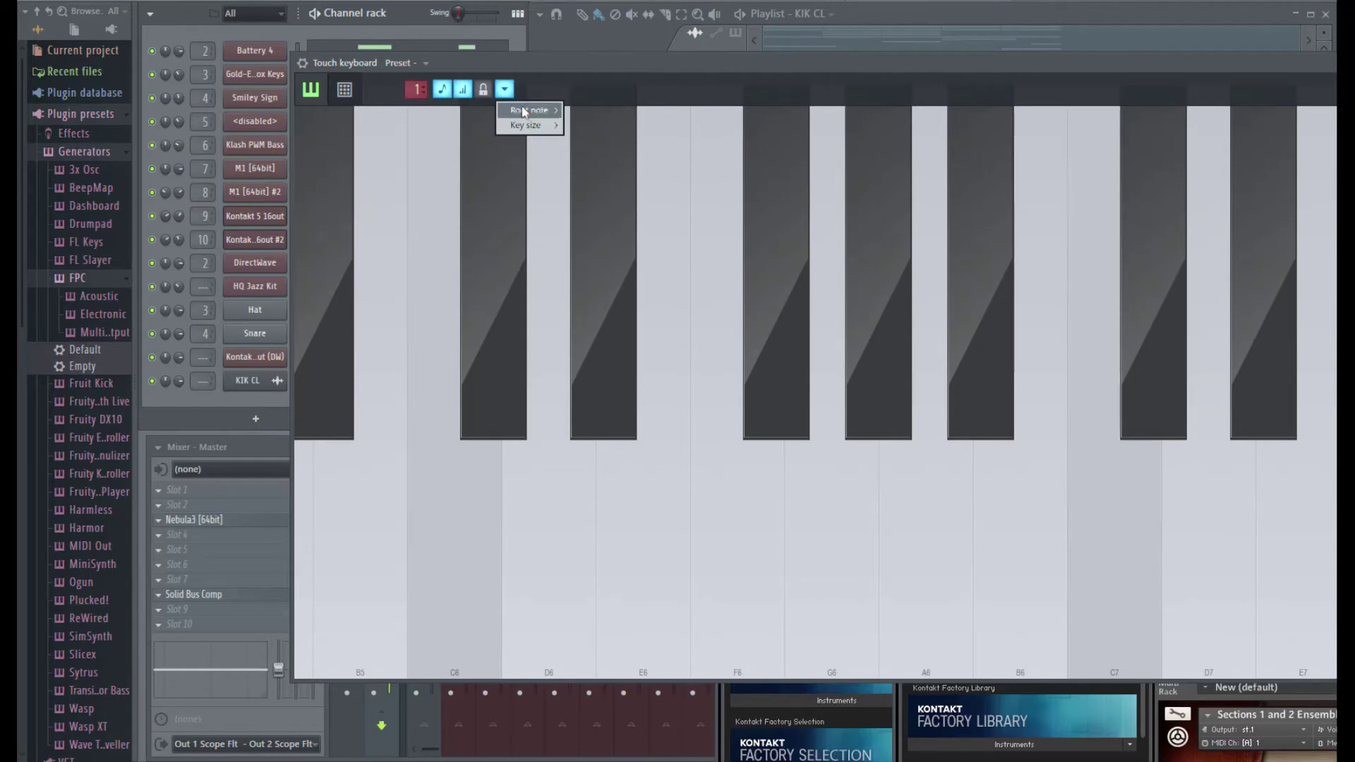
{"action": "mouse_move", "coordinate": [528, 113]}
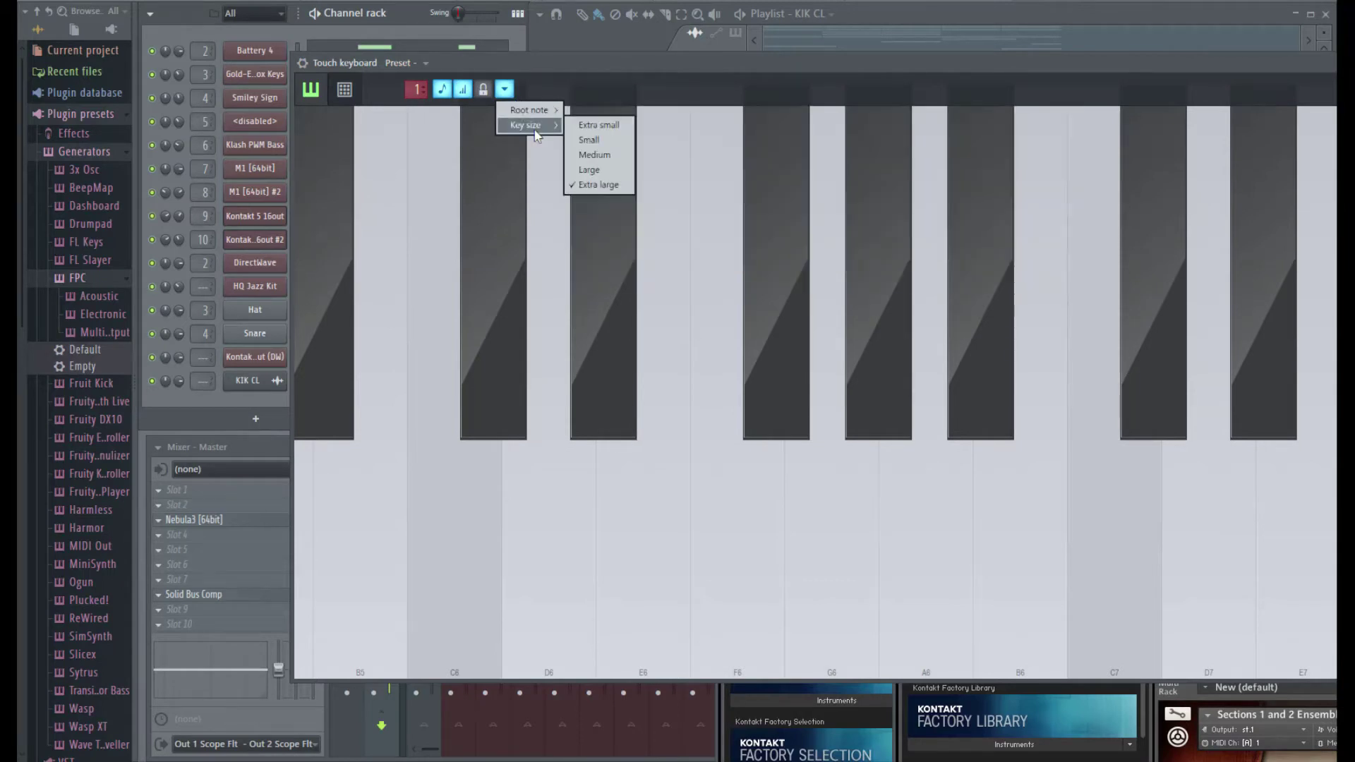
{"action": "left_click", "coordinate": [598, 124]}
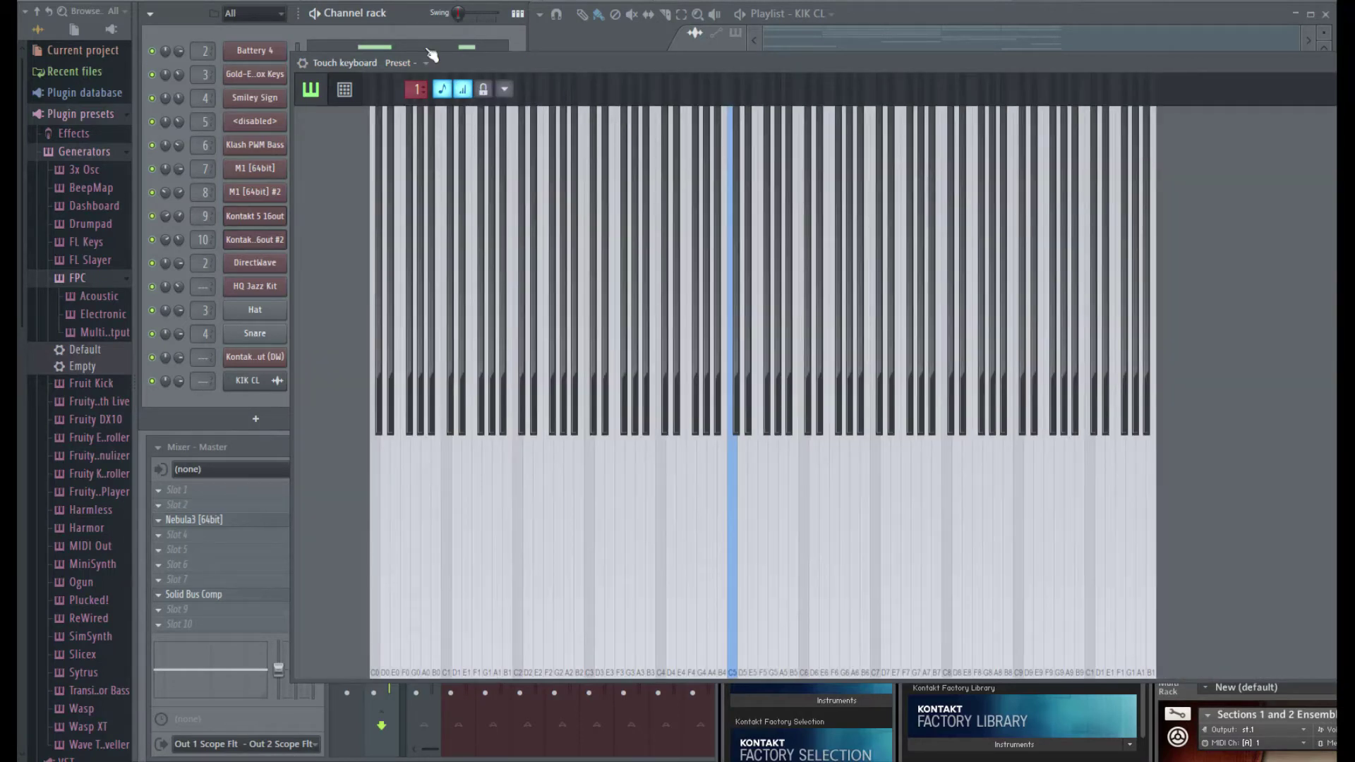
Step: Switch to touch pads, and set the grid to 16 columns by 8 rows with the window fully in view
{"action": "left_click", "coordinate": [344, 89]}
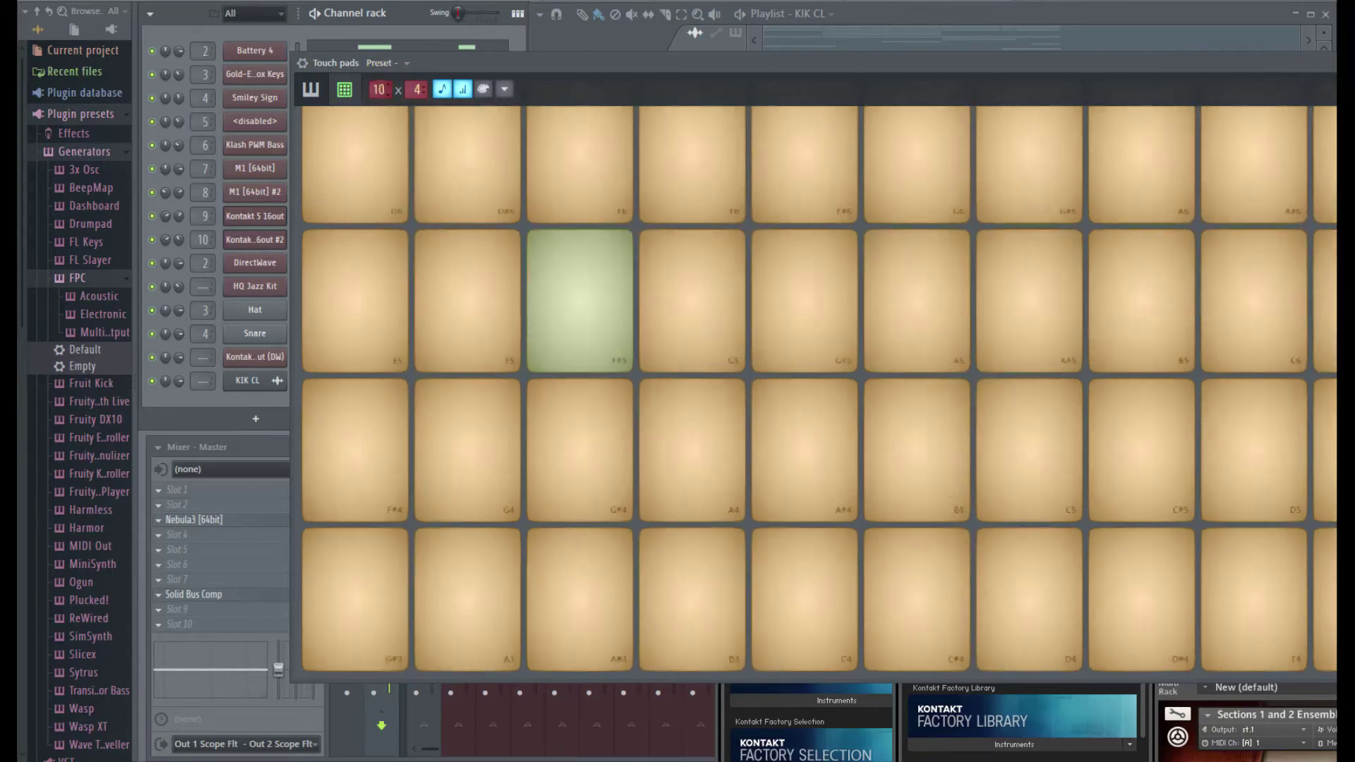
{"action": "left_click_drag", "start_coordinate": [381, 84], "coordinate": [381, 64]}
{"action": "left_click_drag", "start_coordinate": [563, 64], "coordinate": [428, 60]}
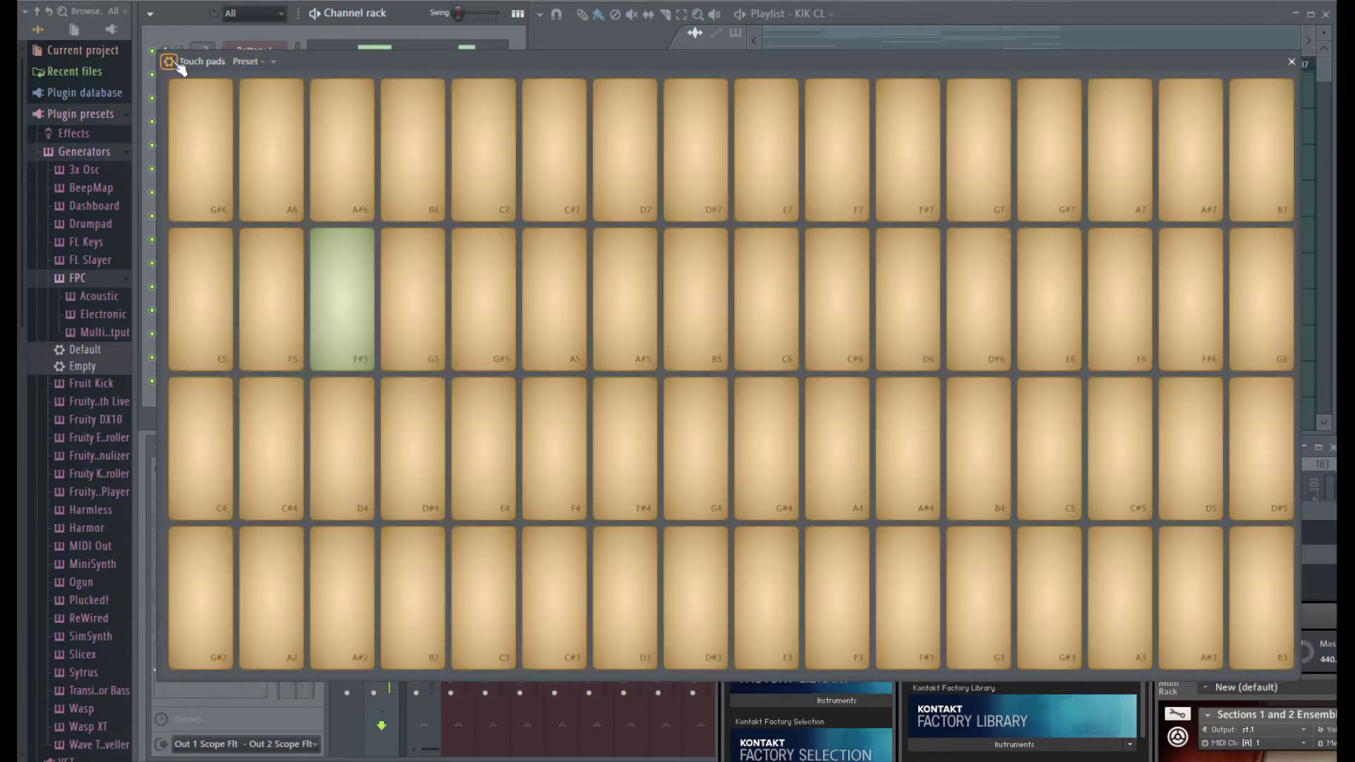
{"action": "mouse_move", "coordinate": [292, 74]}
{"action": "left_click_drag", "start_coordinate": [280, 86], "coordinate": [280, 73]}
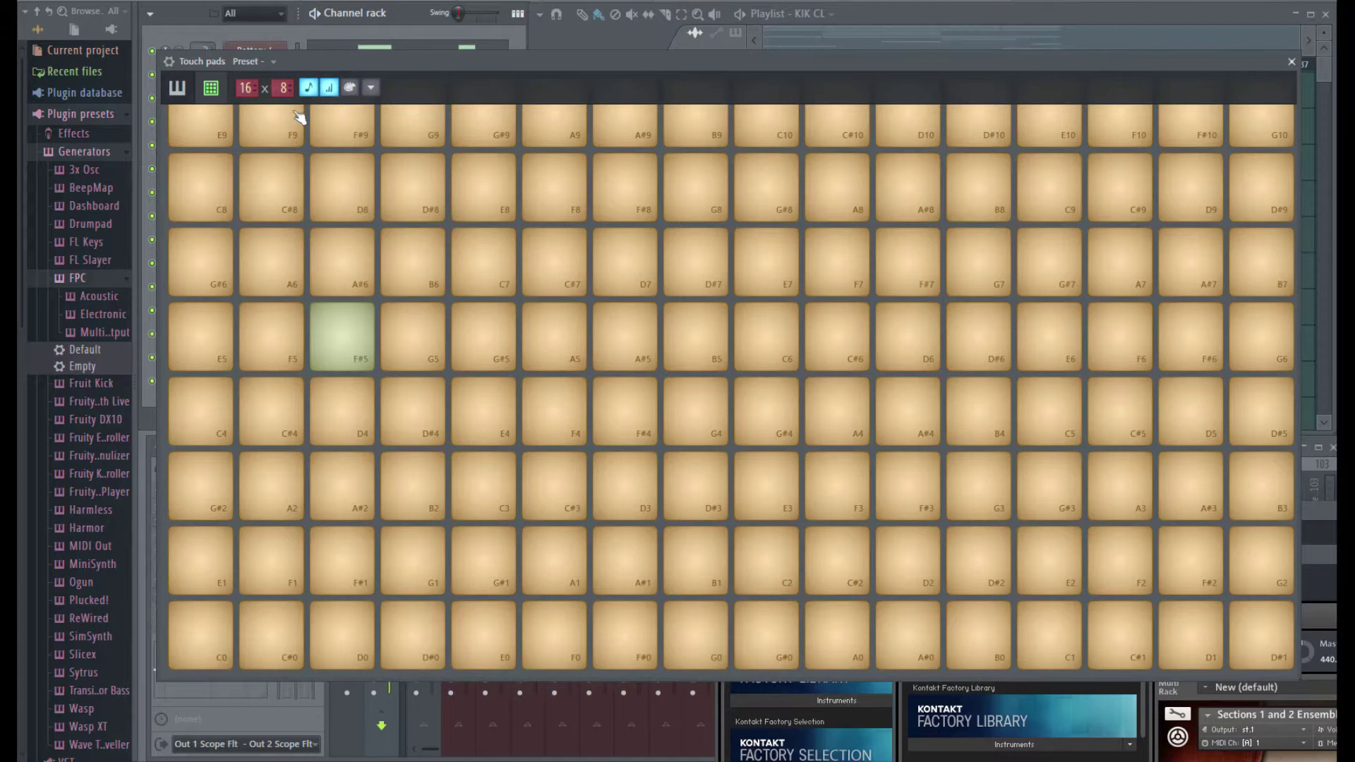
Step: Play the F#5 pad at different heights to test its velocity response
{"action": "left_click", "coordinate": [337, 91]}
{"action": "left_click", "coordinate": [351, 319]}
{"action": "left_click", "coordinate": [351, 364]}
{"action": "left_click", "coordinate": [355, 328]}
{"action": "left_click", "coordinate": [352, 349]}
Step: Color the G5 pad pink and the G#5 pad light blue
{"action": "left_click", "coordinate": [350, 87]}
{"action": "left_click", "coordinate": [471, 209]}
{"action": "left_click", "coordinate": [353, 87]}
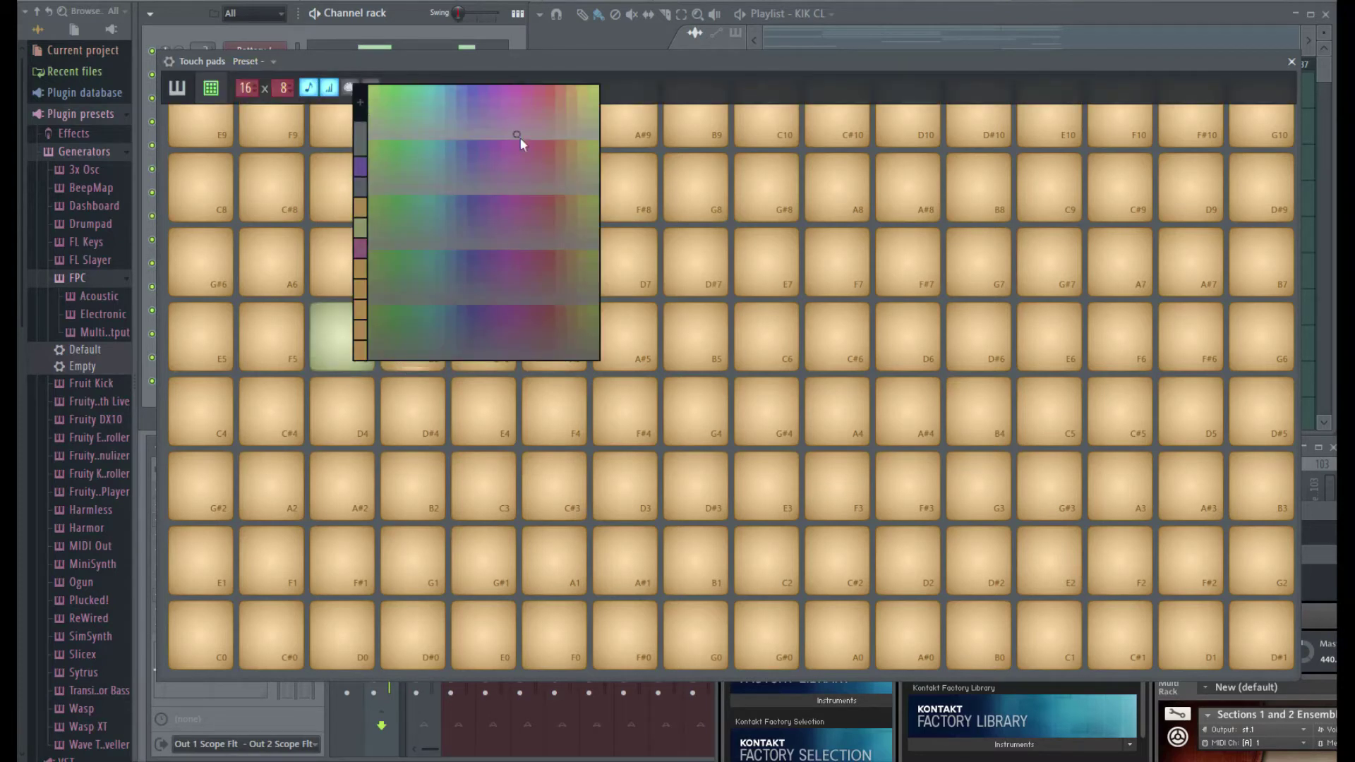
{"action": "left_click", "coordinate": [533, 101]}
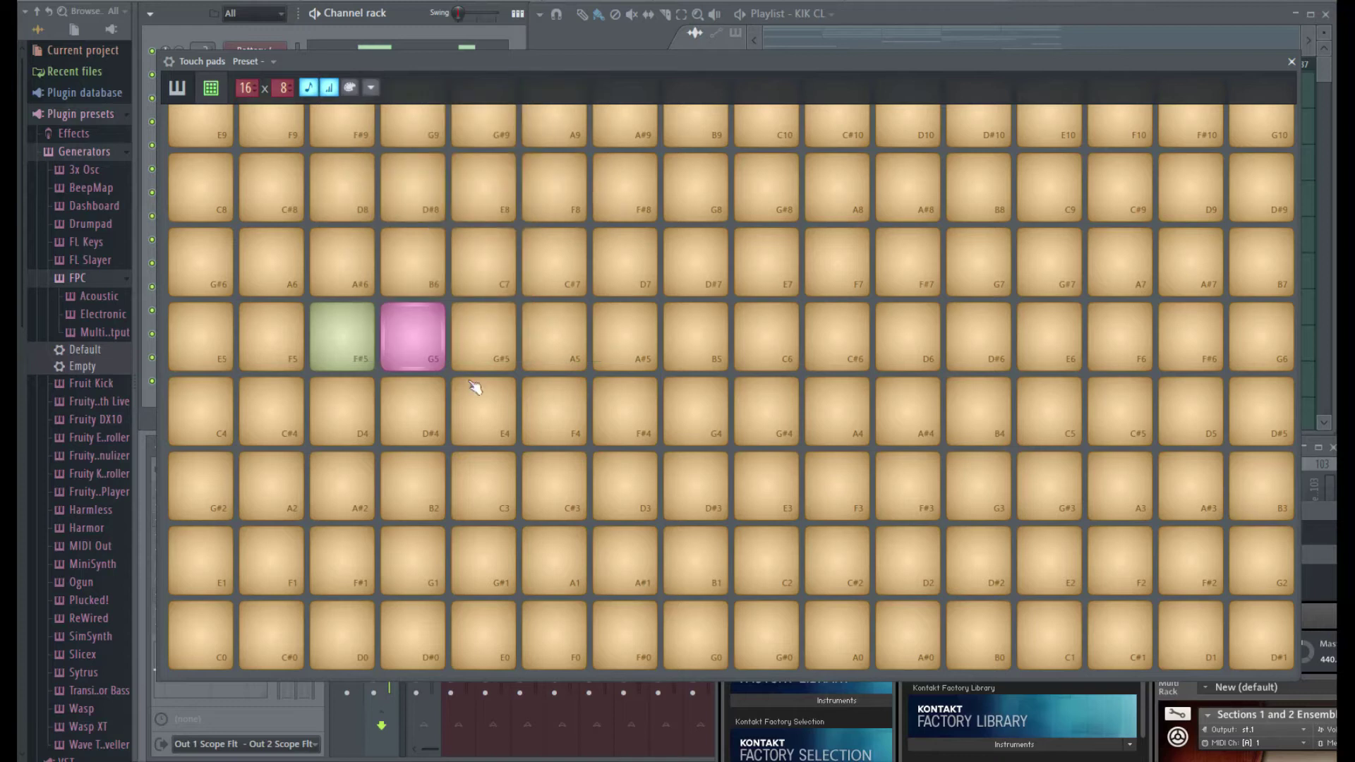
{"action": "left_click", "coordinate": [352, 89]}
{"action": "left_click", "coordinate": [439, 99]}
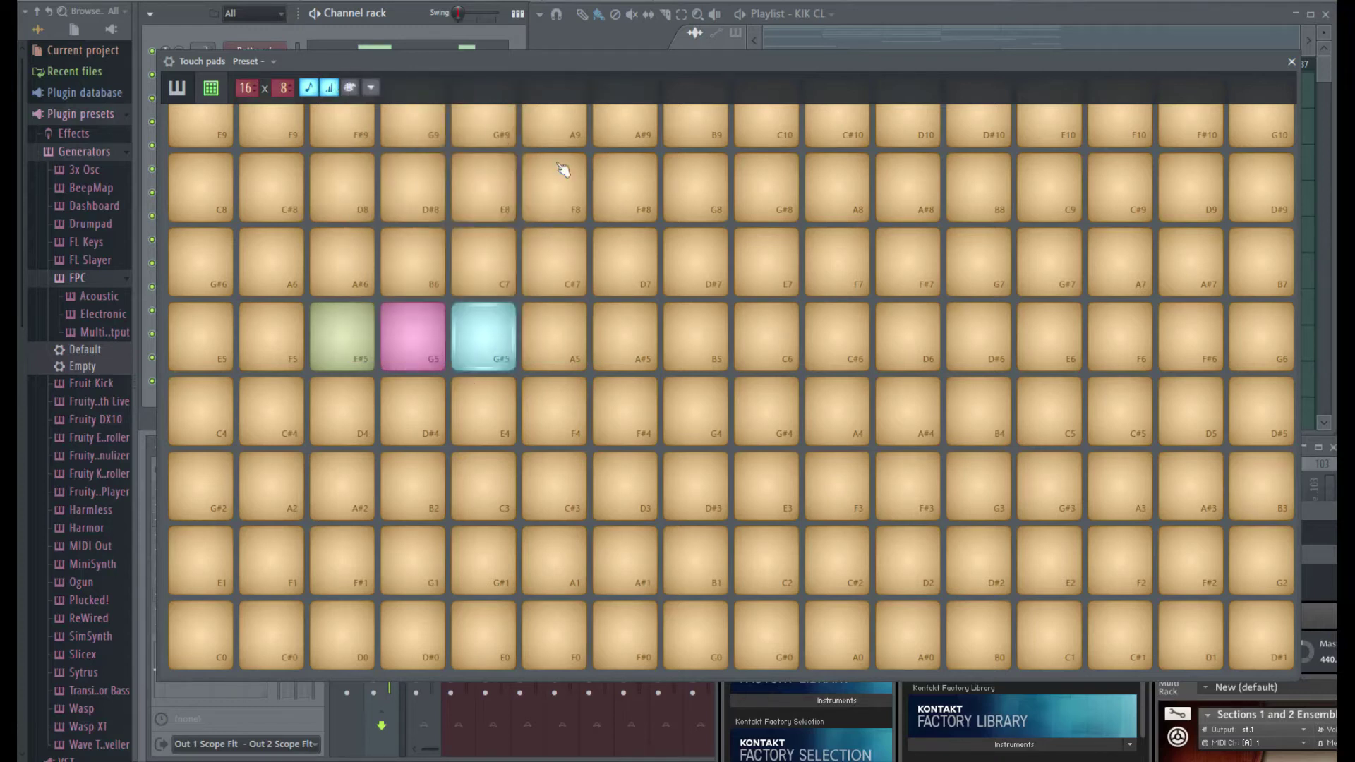
Step: Assign the note A5 to the light blue pad
{"action": "left_click", "coordinate": [369, 85]}
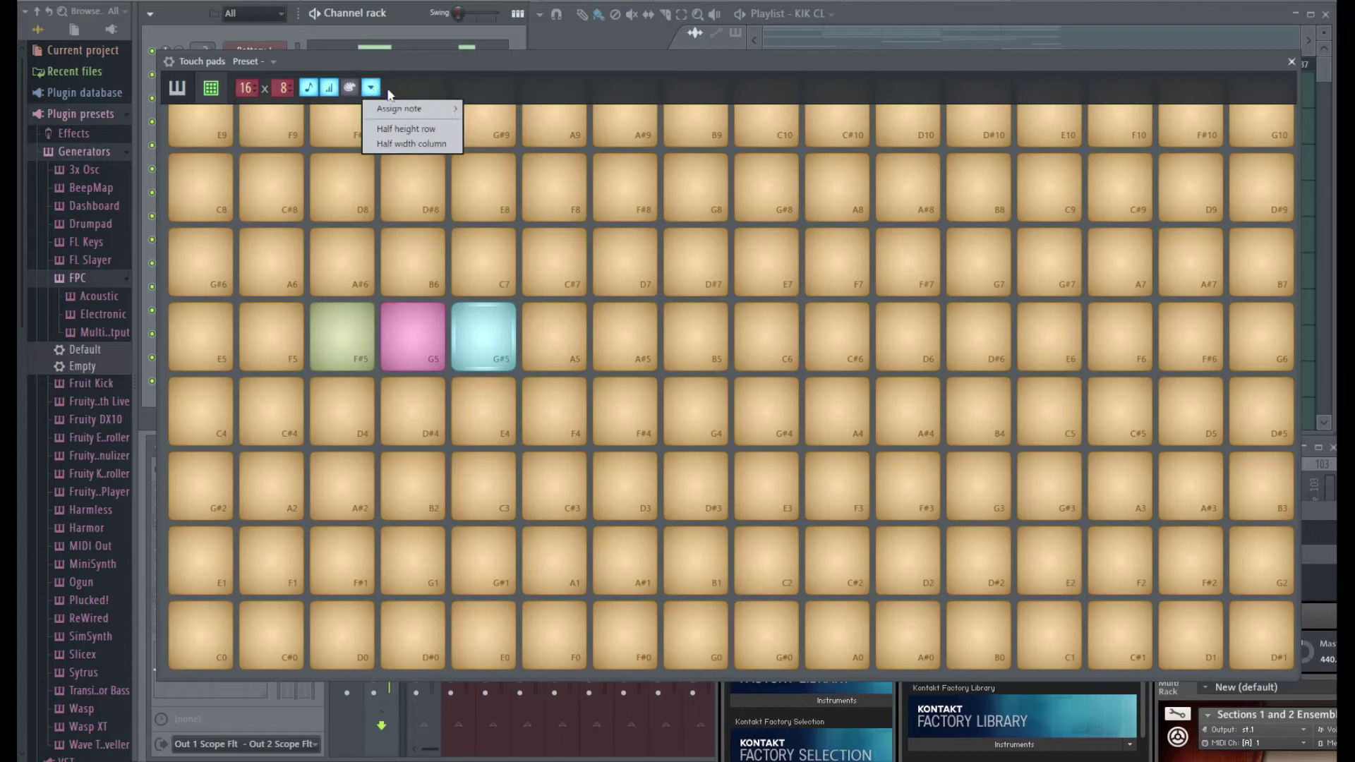
{"action": "mouse_move", "coordinate": [418, 113]}
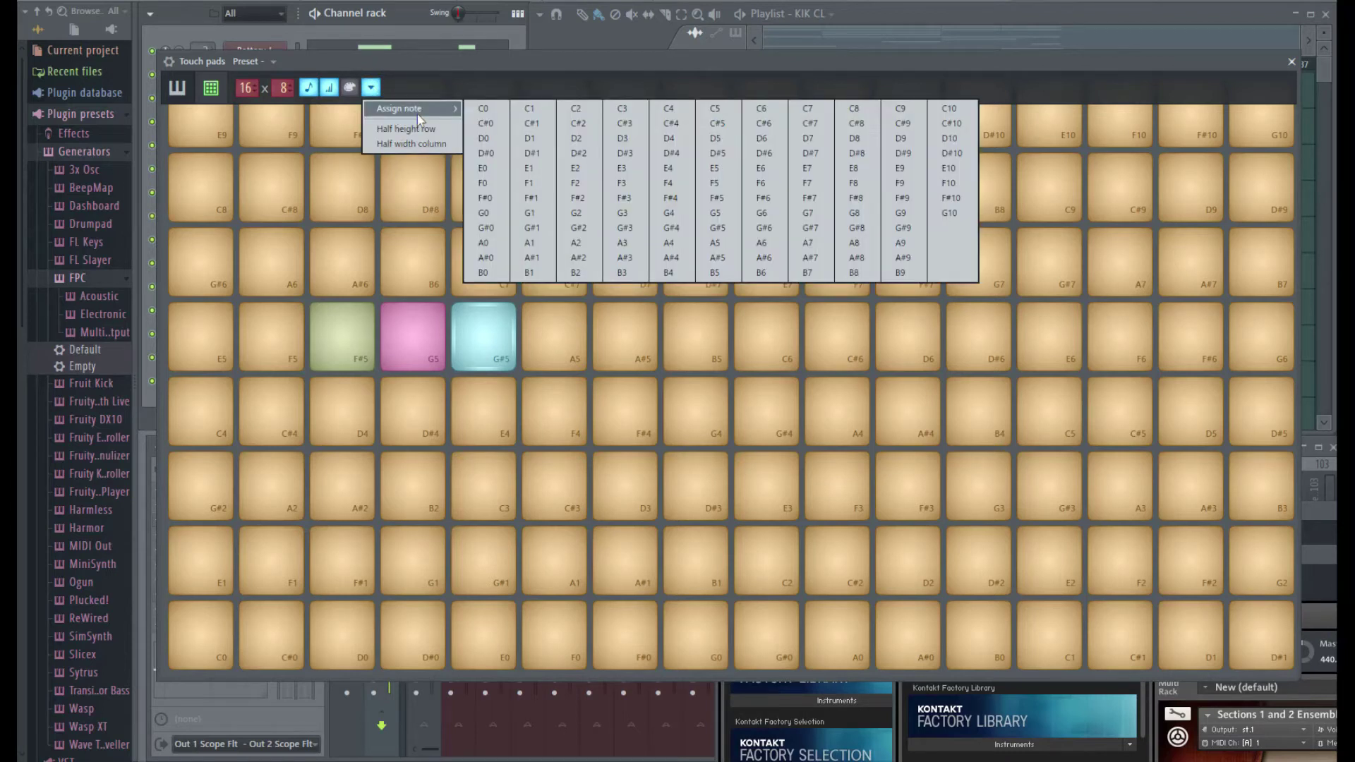
{"action": "left_click", "coordinate": [714, 243]}
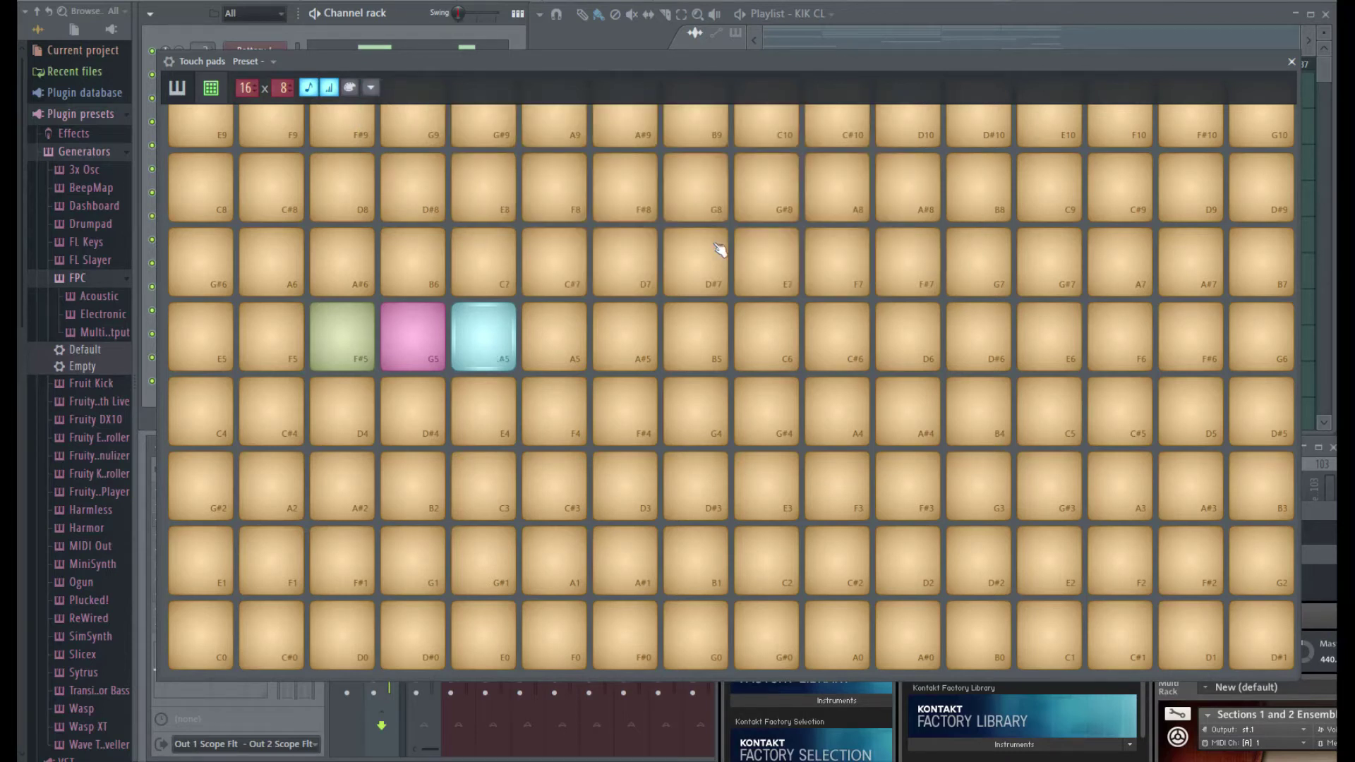
Step: Set the rows containing the G5 and B6 pads to half height and their shared column to half width
{"action": "left_click", "coordinate": [371, 88]}
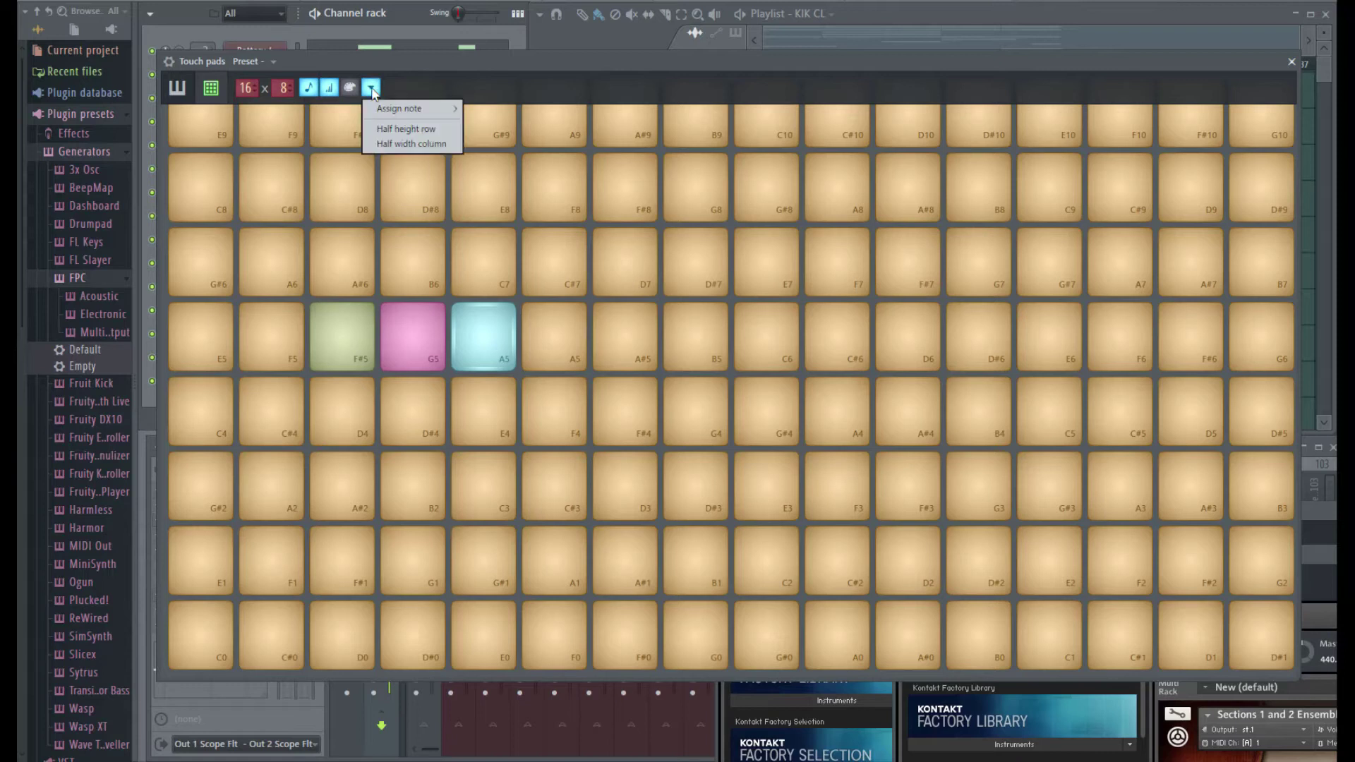
{"action": "left_click", "coordinate": [400, 130]}
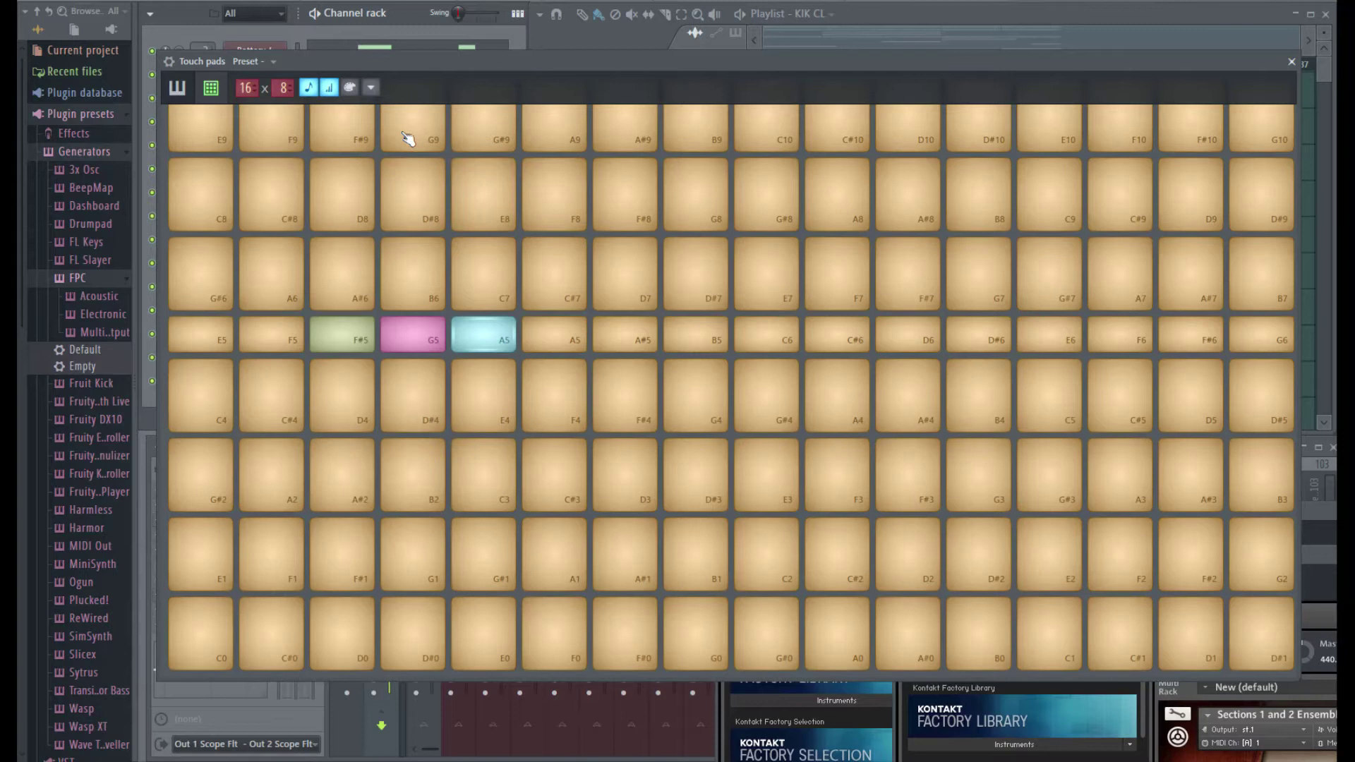
{"action": "left_click", "coordinate": [371, 87]}
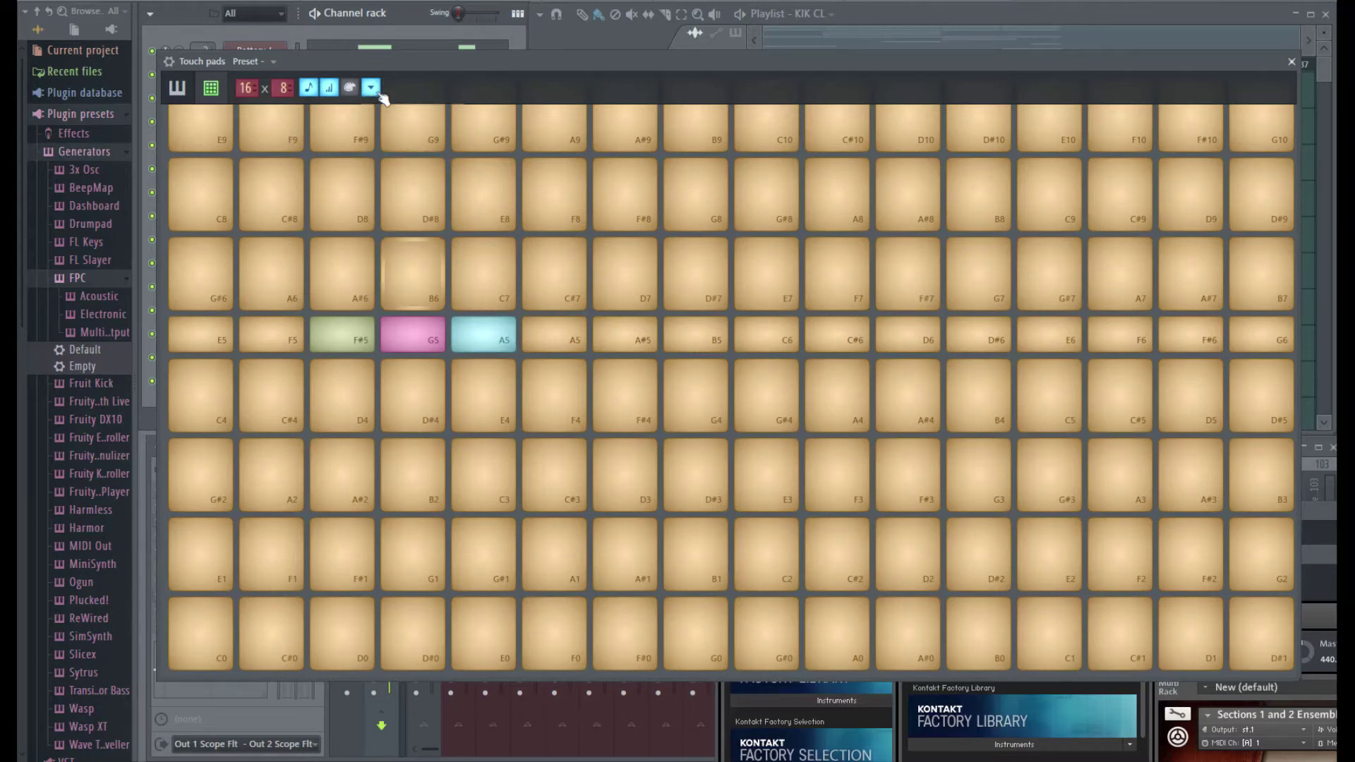
{"action": "left_click", "coordinate": [403, 132]}
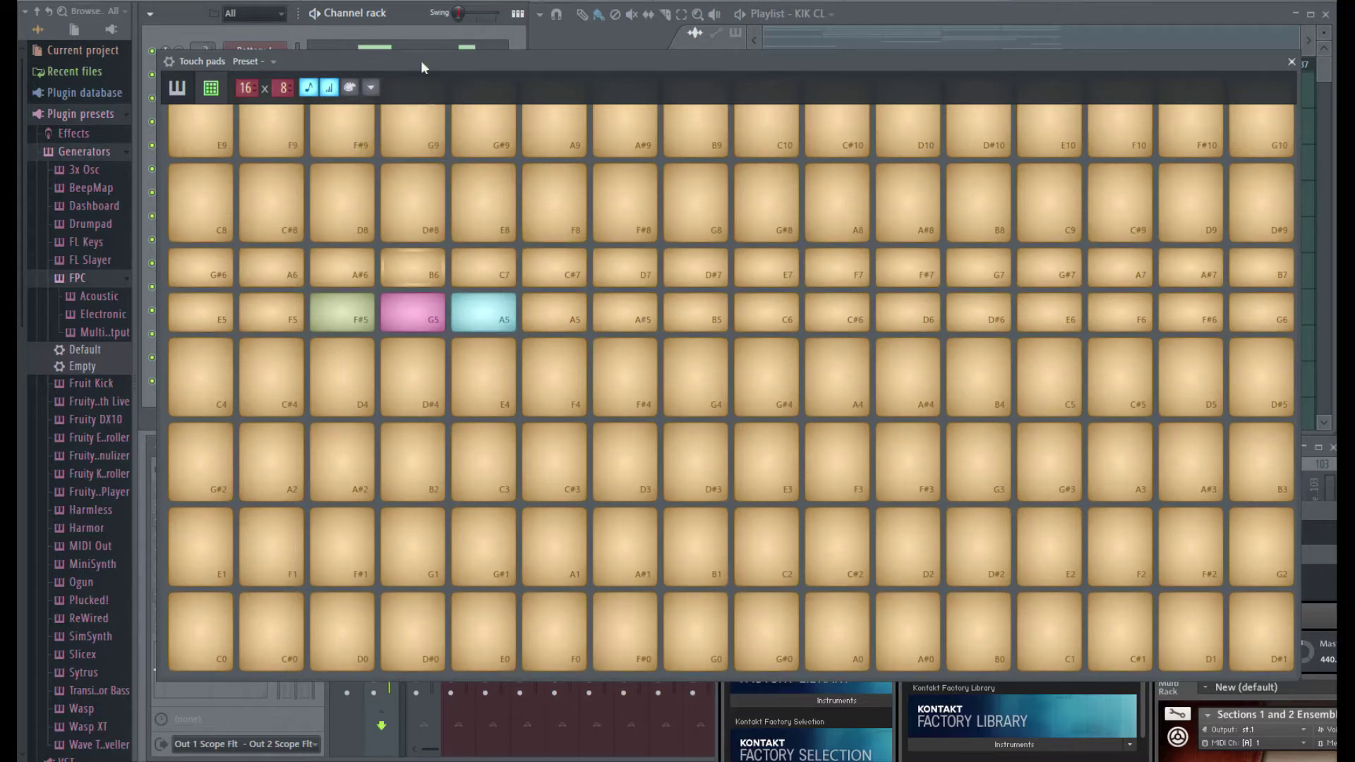
{"action": "left_click", "coordinate": [370, 87]}
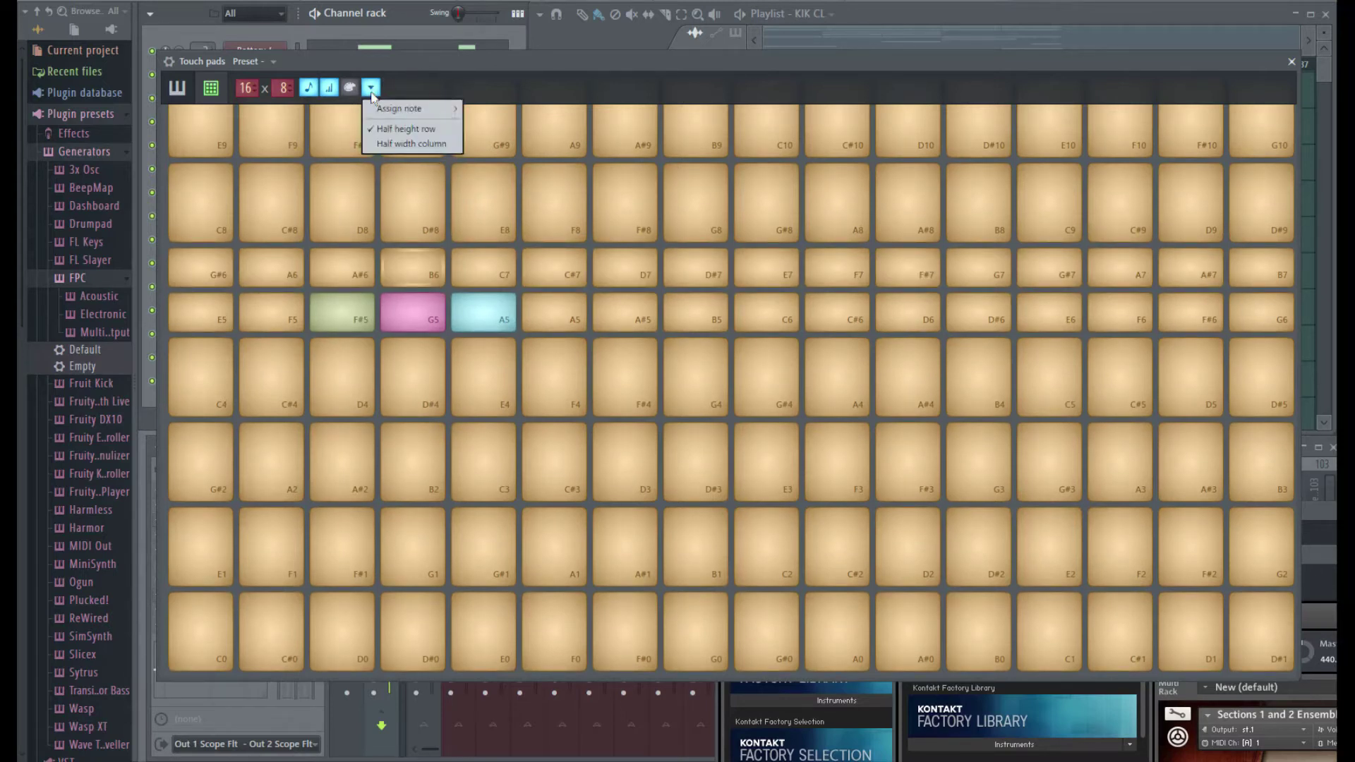
{"action": "left_click", "coordinate": [431, 145]}
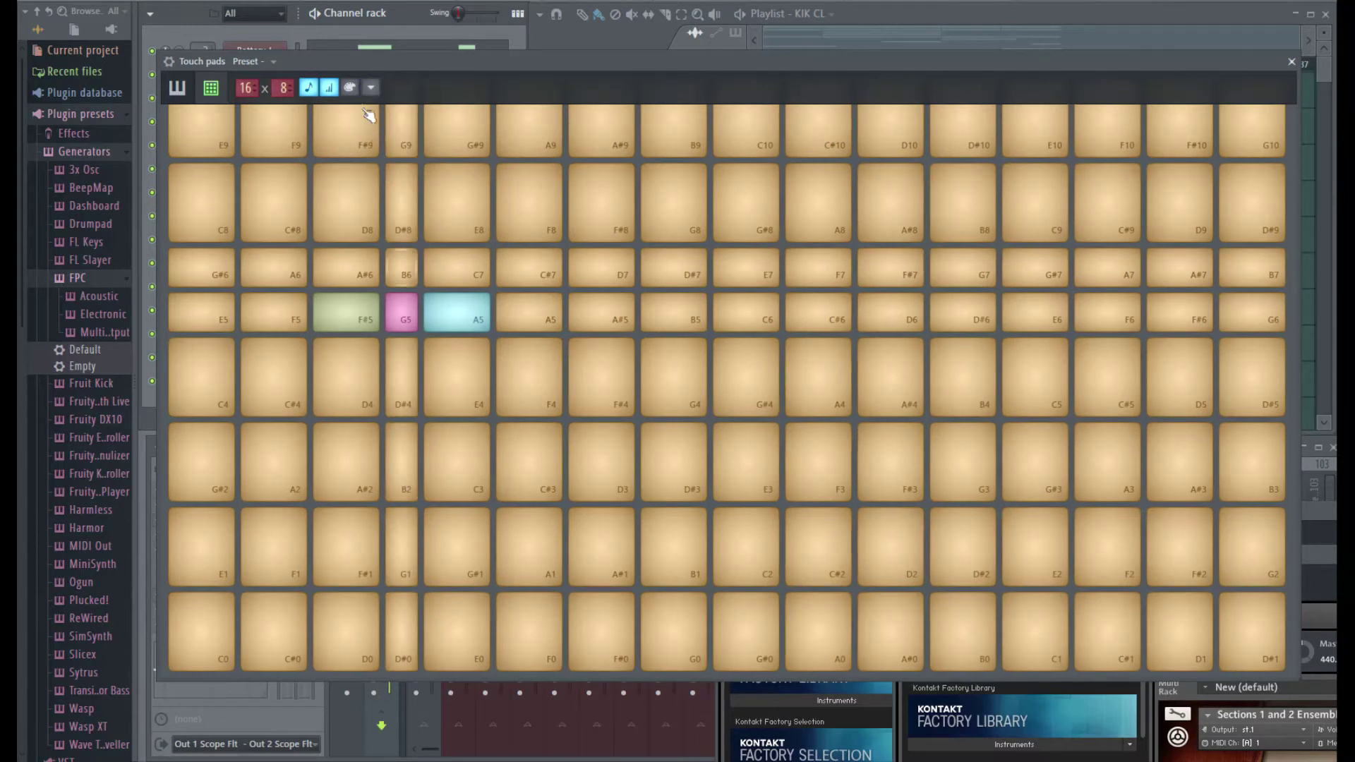
Step: Shrink the touch pads window, check its pad options, and close it
{"action": "left_click_drag", "start_coordinate": [1294, 682], "coordinate": [1161, 599]}
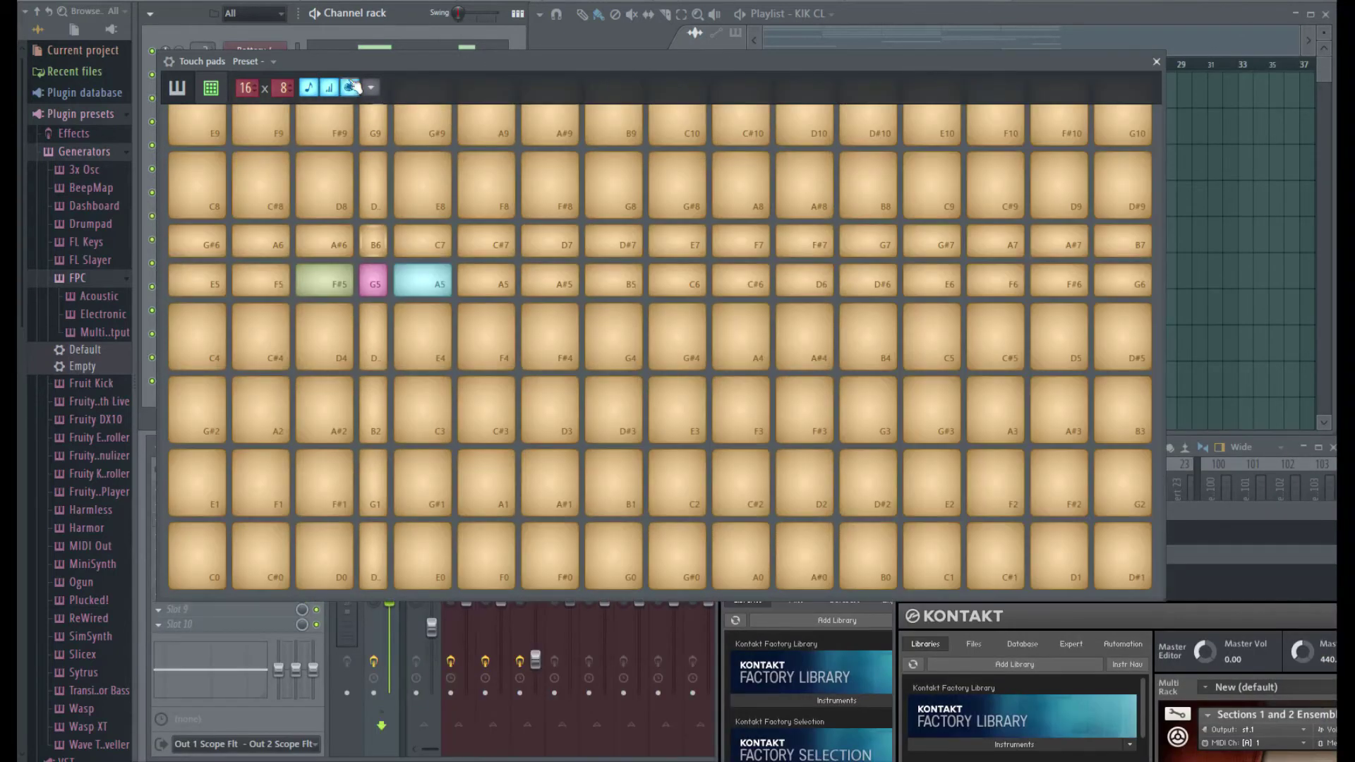
{"action": "left_click", "coordinate": [373, 89]}
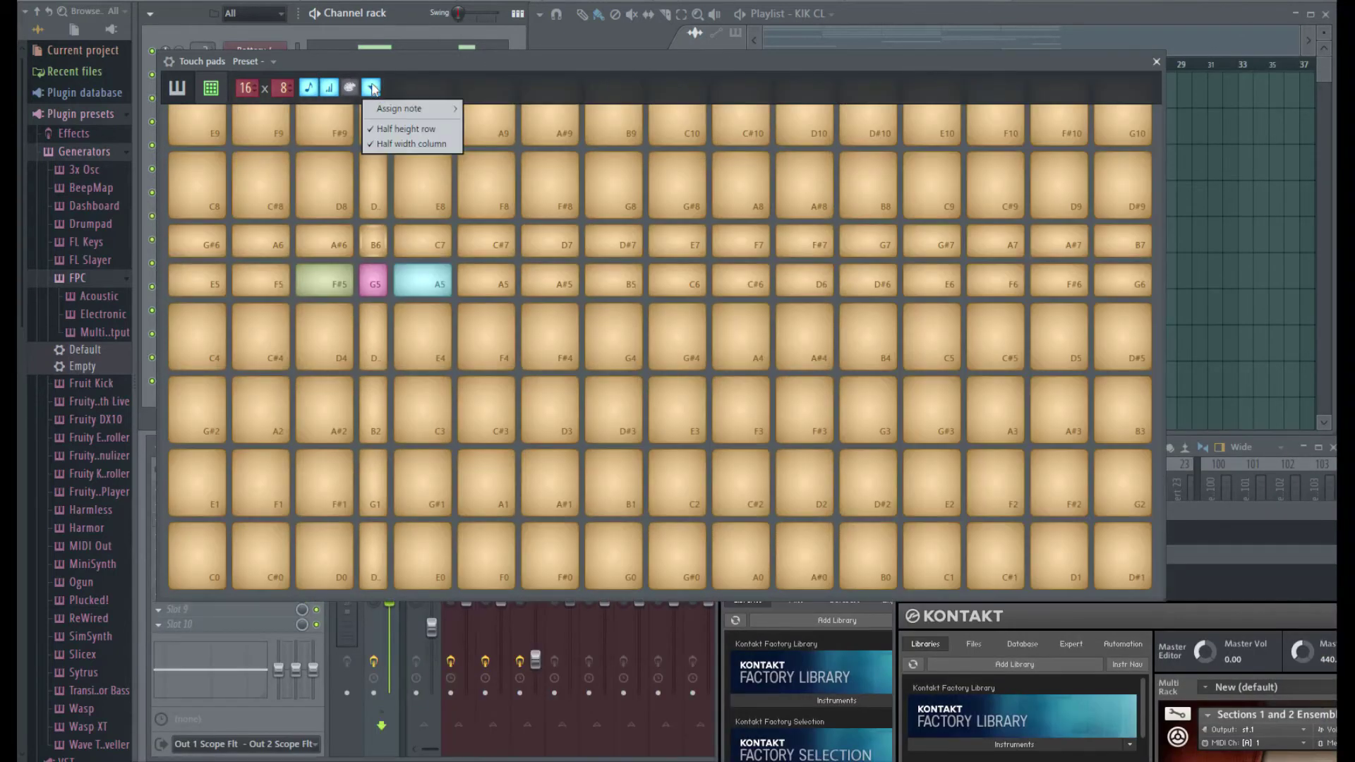
{"action": "left_click", "coordinate": [585, 88]}
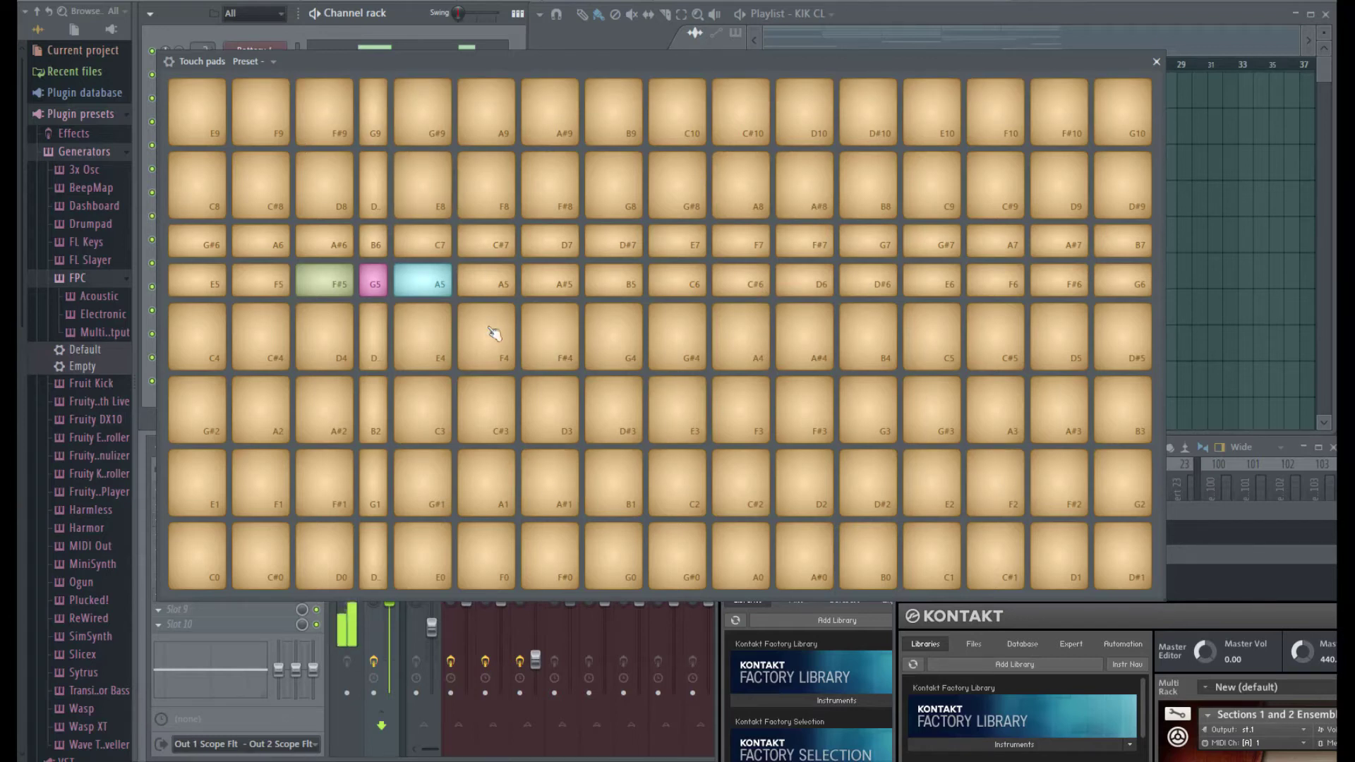
{"action": "left_click", "coordinate": [1156, 62]}
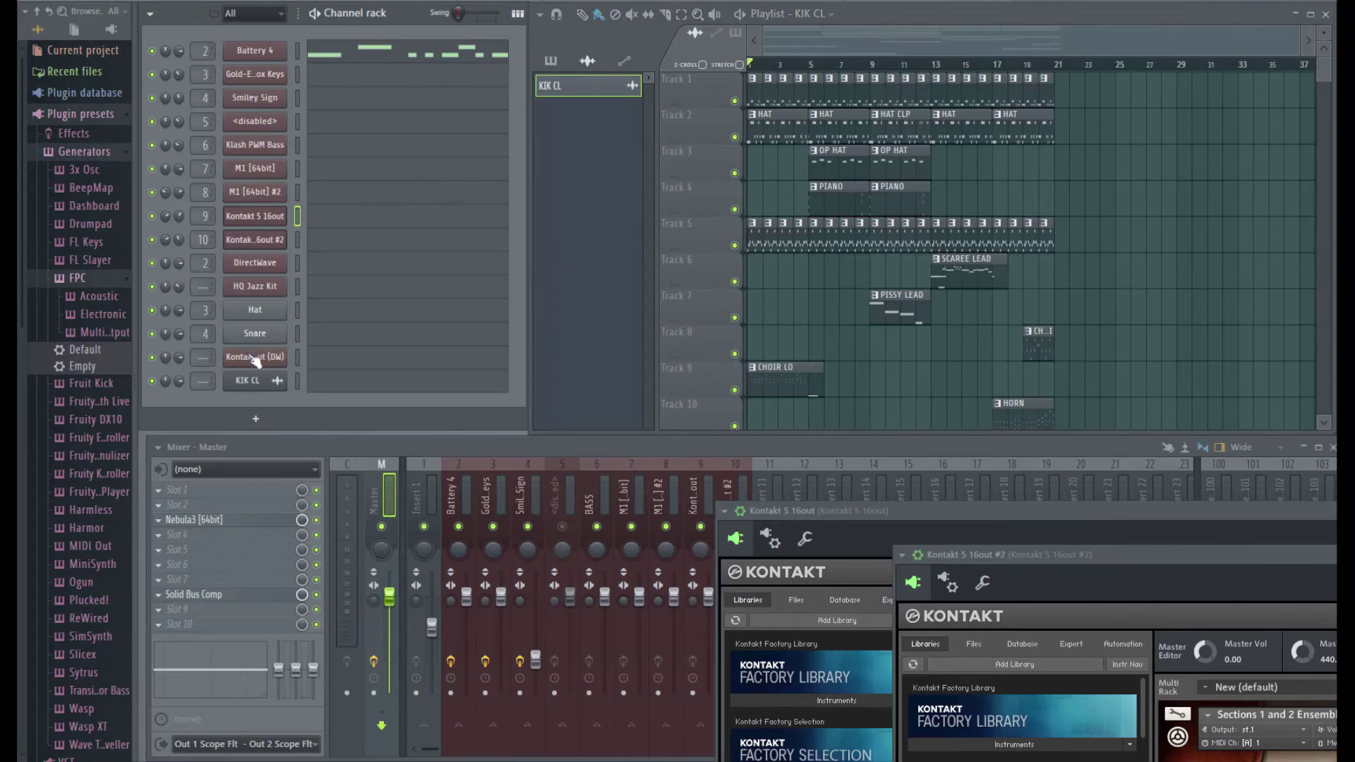
Step: Open the FPC drum machine of the HQ Jazz Kit channel and make its window taller
{"action": "left_click", "coordinate": [275, 290]}
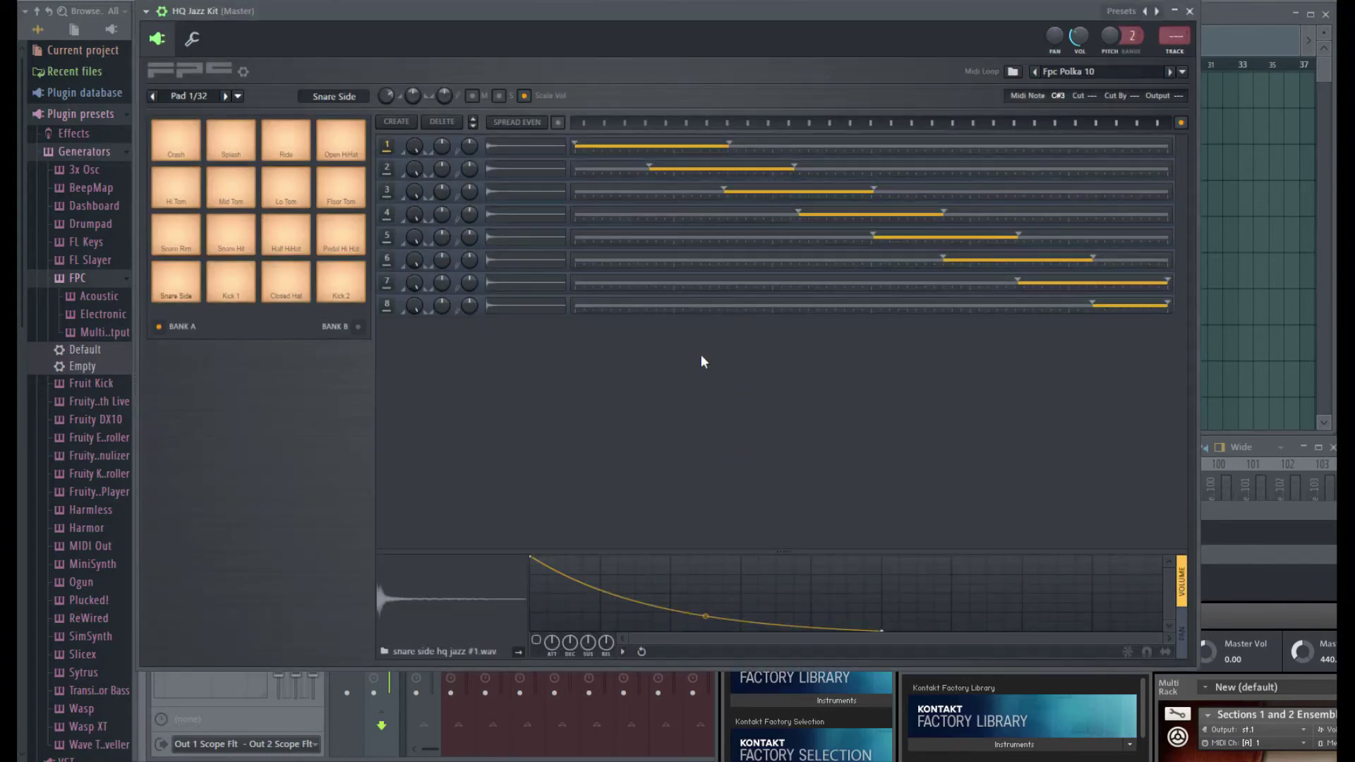
{"action": "left_click_drag", "start_coordinate": [556, 666], "coordinate": [706, 591]}
{"action": "left_click_drag", "start_coordinate": [769, 643], "coordinate": [853, 758]}
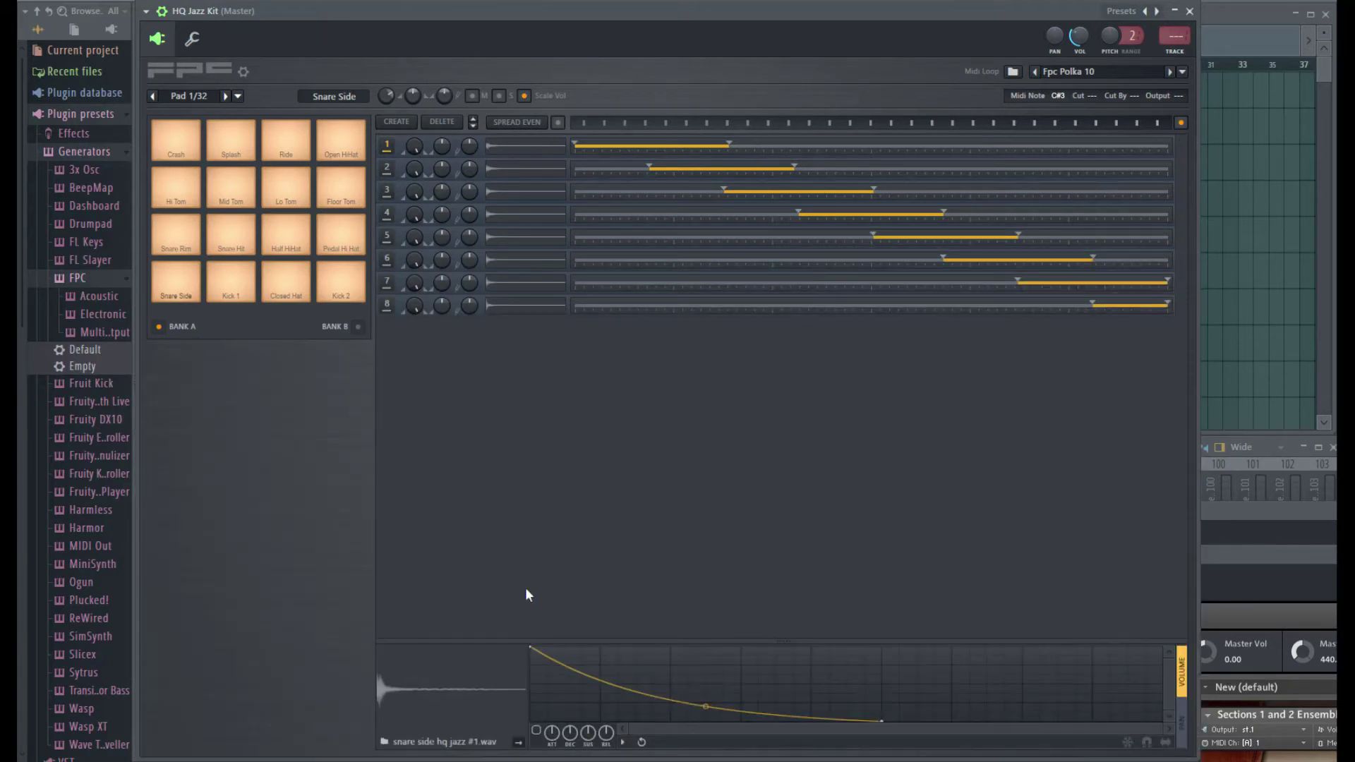
Step: Switch FPC to the large two-bank pad view and play the splash, hi-hat, kick and snare pads
{"action": "left_click", "coordinate": [245, 72]}
{"action": "left_click", "coordinate": [327, 212]}
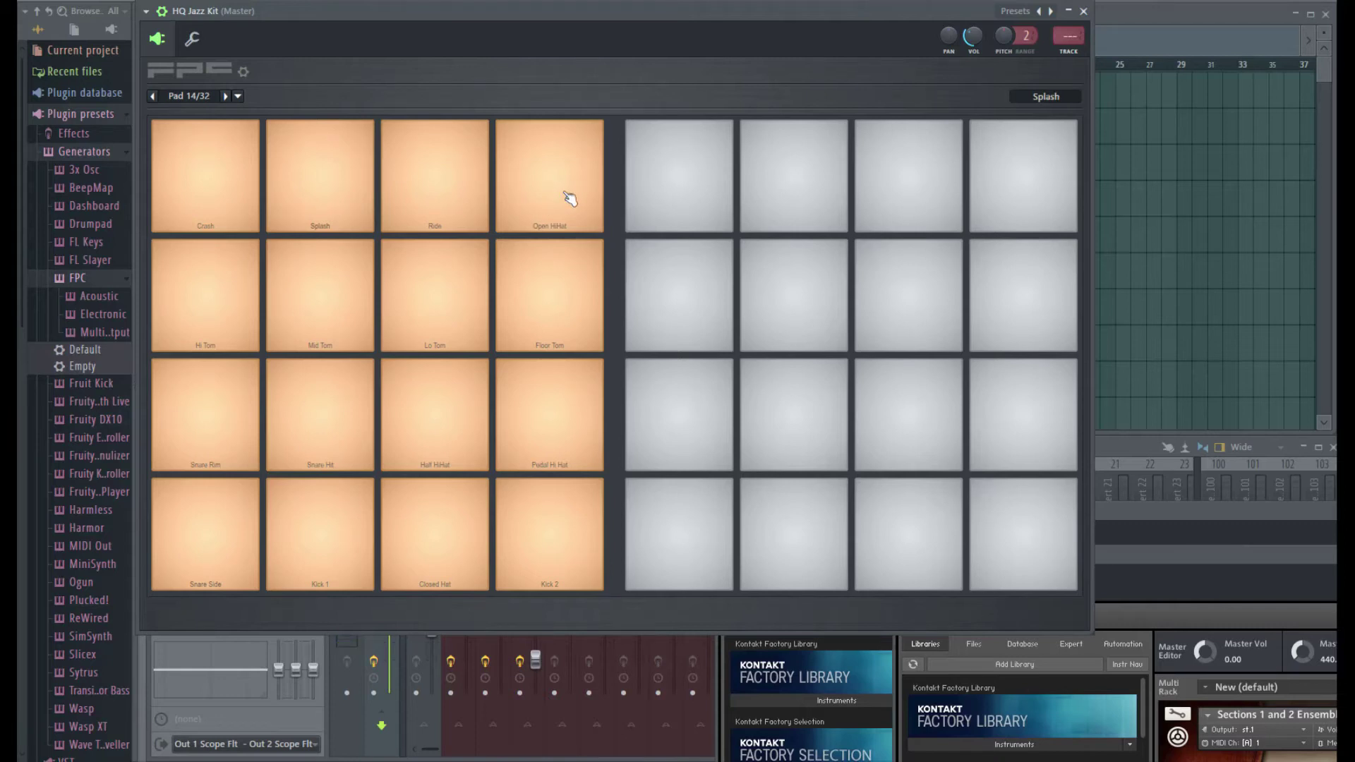
{"action": "left_click", "coordinate": [466, 466]}
{"action": "left_click", "coordinate": [526, 490]}
{"action": "left_click", "coordinate": [475, 544]}
{"action": "left_click", "coordinate": [294, 532]}
{"action": "left_click", "coordinate": [252, 417]}
{"action": "left_click", "coordinate": [220, 550]}
Step: Show only Bank A as large pads, play the snare, kick and tom pads, and restore FPC's full editor
{"action": "left_click", "coordinate": [246, 79]}
{"action": "left_click", "coordinate": [264, 641]}
{"action": "left_click", "coordinate": [357, 640]}
{"action": "left_click", "coordinate": [398, 487]}
{"action": "left_click", "coordinate": [689, 348]}
{"action": "left_click", "coordinate": [569, 339]}
{"action": "left_click", "coordinate": [426, 327]}
{"action": "left_click", "coordinate": [257, 281]}
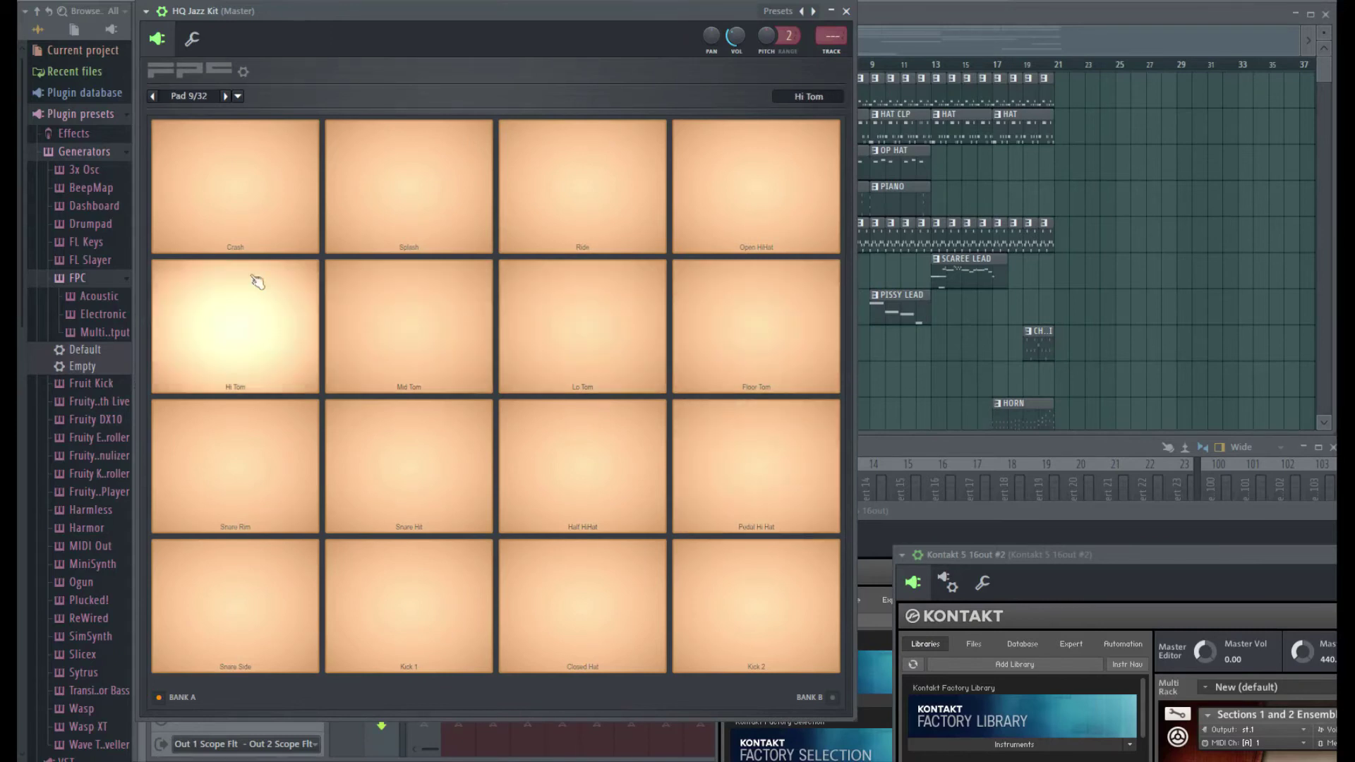
{"action": "left_click", "coordinate": [247, 71]}
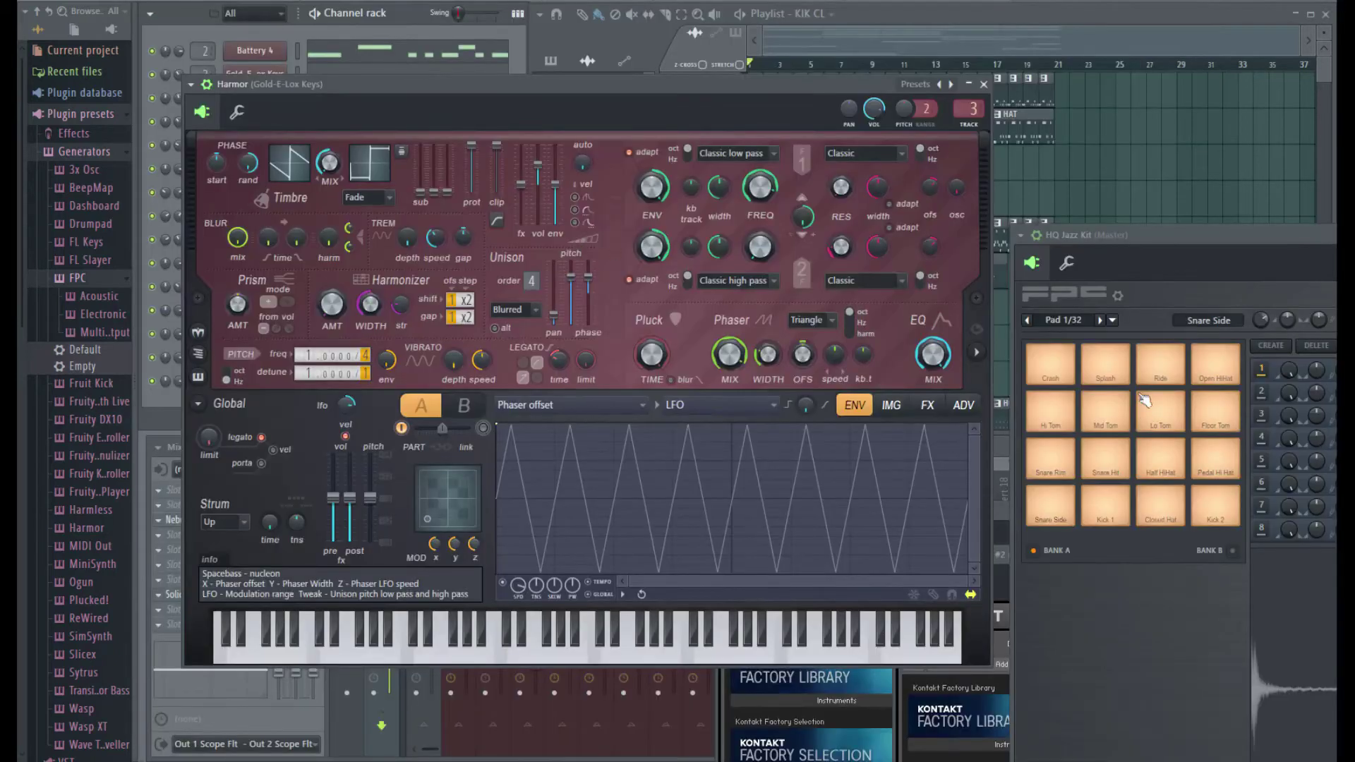
Step: Move the Harmor window higher on the screen and close it
{"action": "left_click_drag", "start_coordinate": [412, 84], "coordinate": [385, 39]}
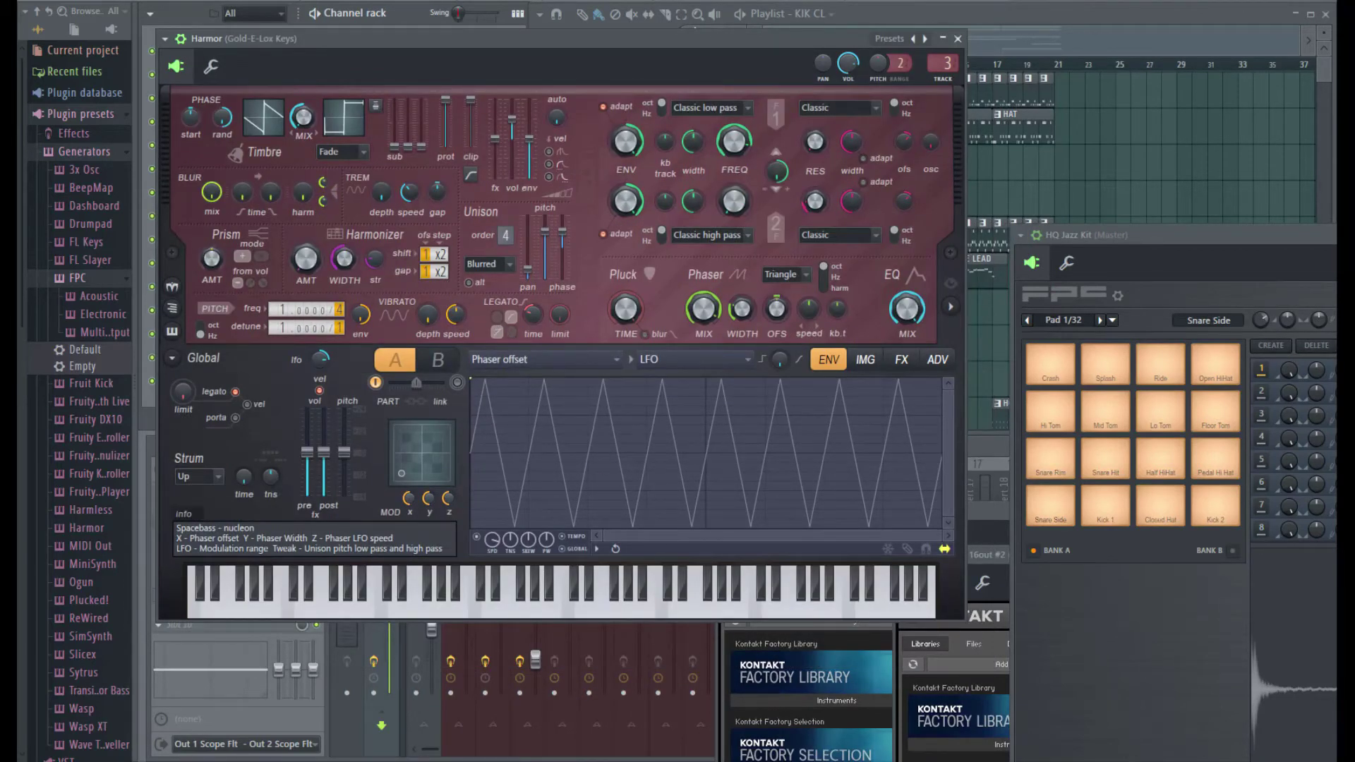
{"action": "left_click", "coordinate": [957, 38]}
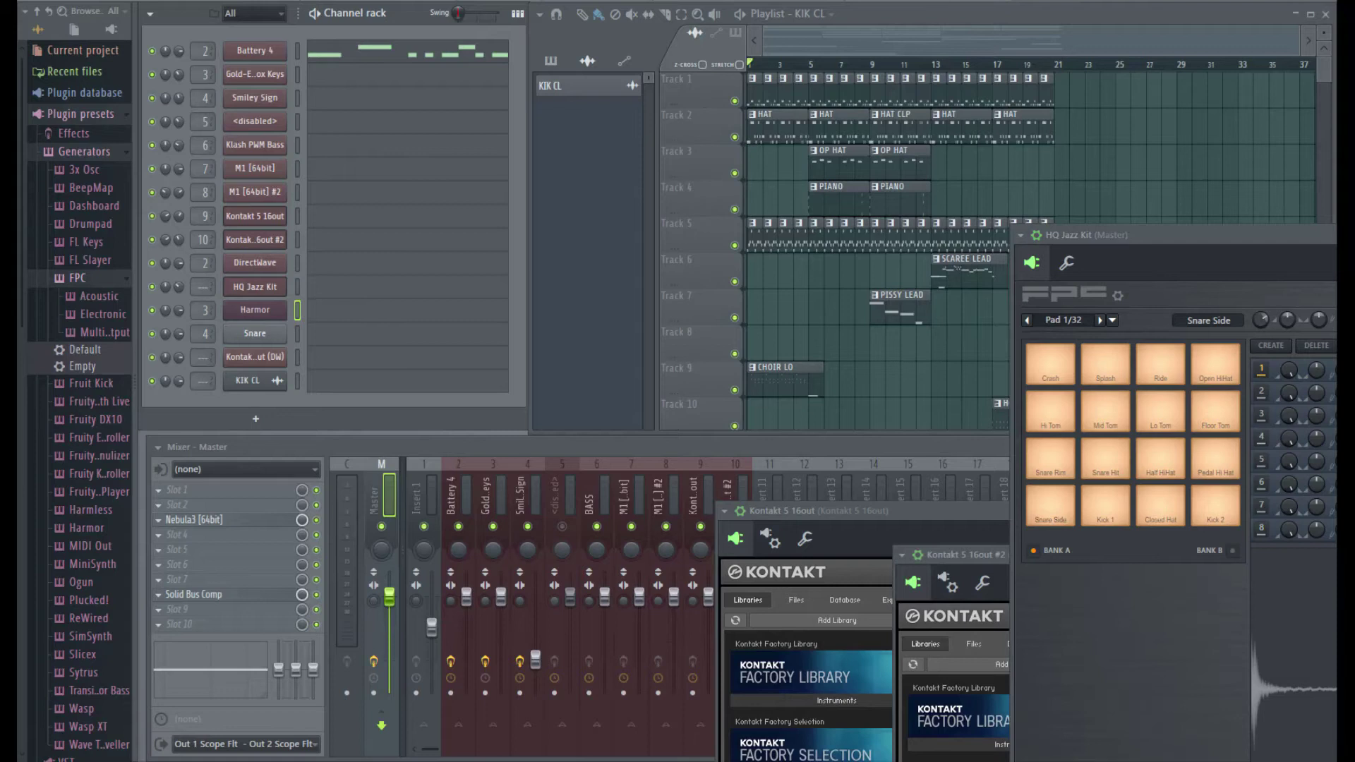
Step: Open the DirectWave channel, move its window up and resize it smaller
{"action": "left_click", "coordinate": [267, 265]}
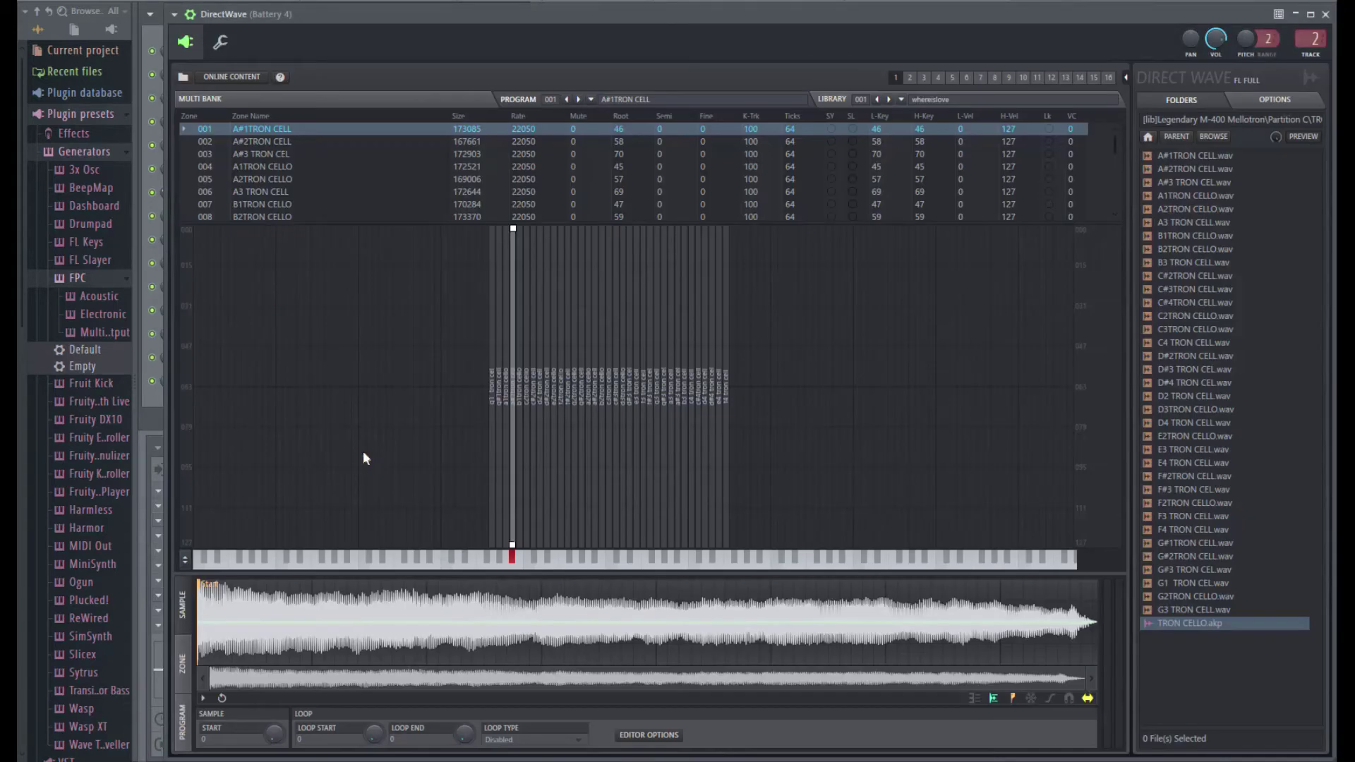
{"action": "left_click_drag", "start_coordinate": [648, 18], "coordinate": [614, 0]}
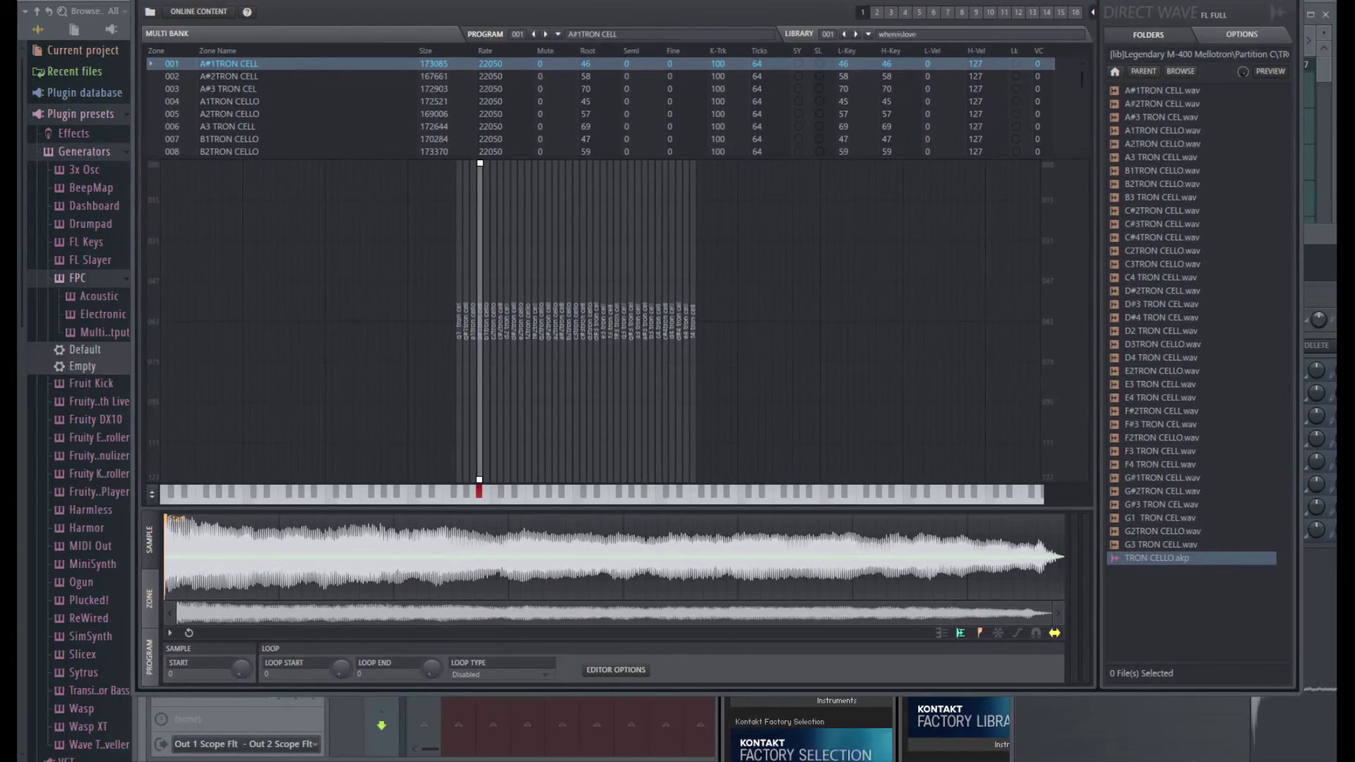
{"action": "left_click_drag", "start_coordinate": [1298, 696], "coordinate": [841, 650]}
Step: Look through DirectWave's Zone and Program pages and close the plugin
{"action": "left_click", "coordinate": [155, 545]}
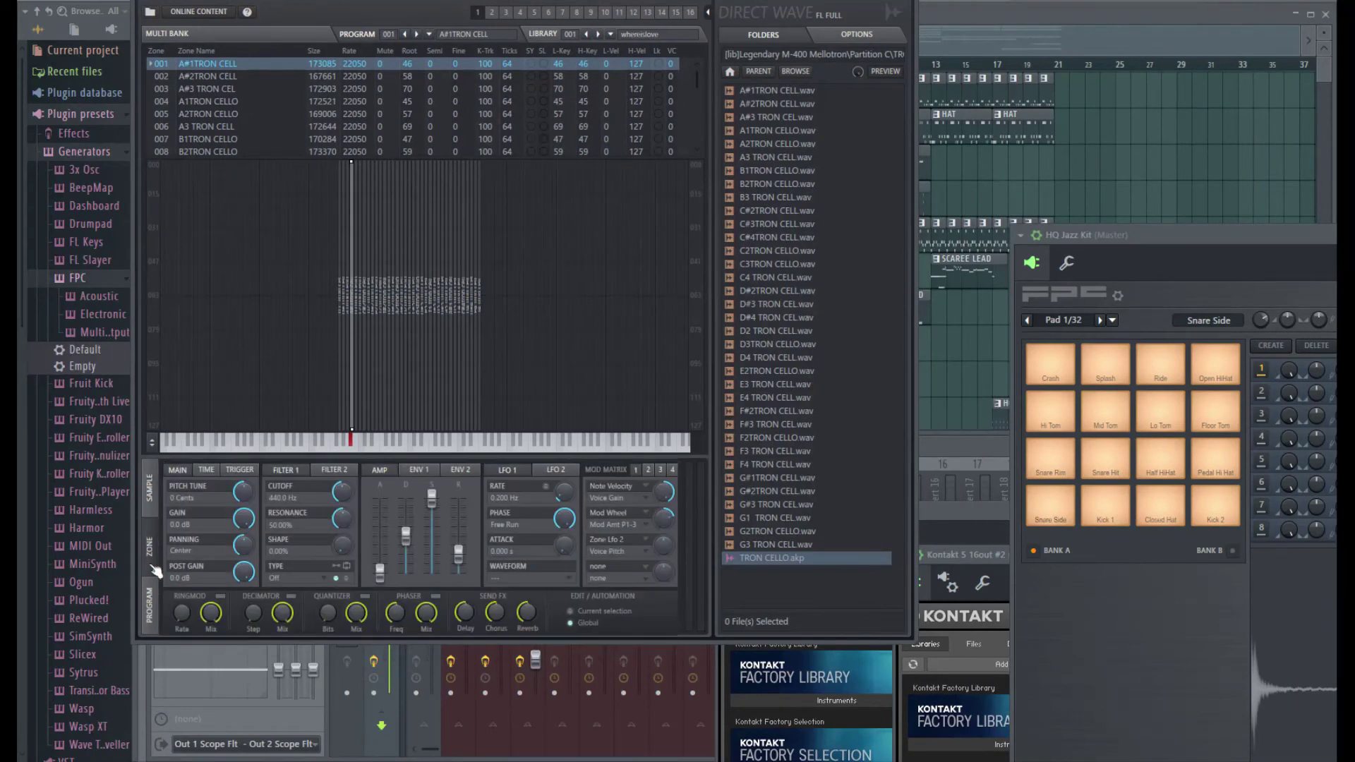
{"action": "left_click", "coordinate": [151, 605]}
{"action": "left_click", "coordinate": [155, 573]}
{"action": "key", "text": "Escape"}
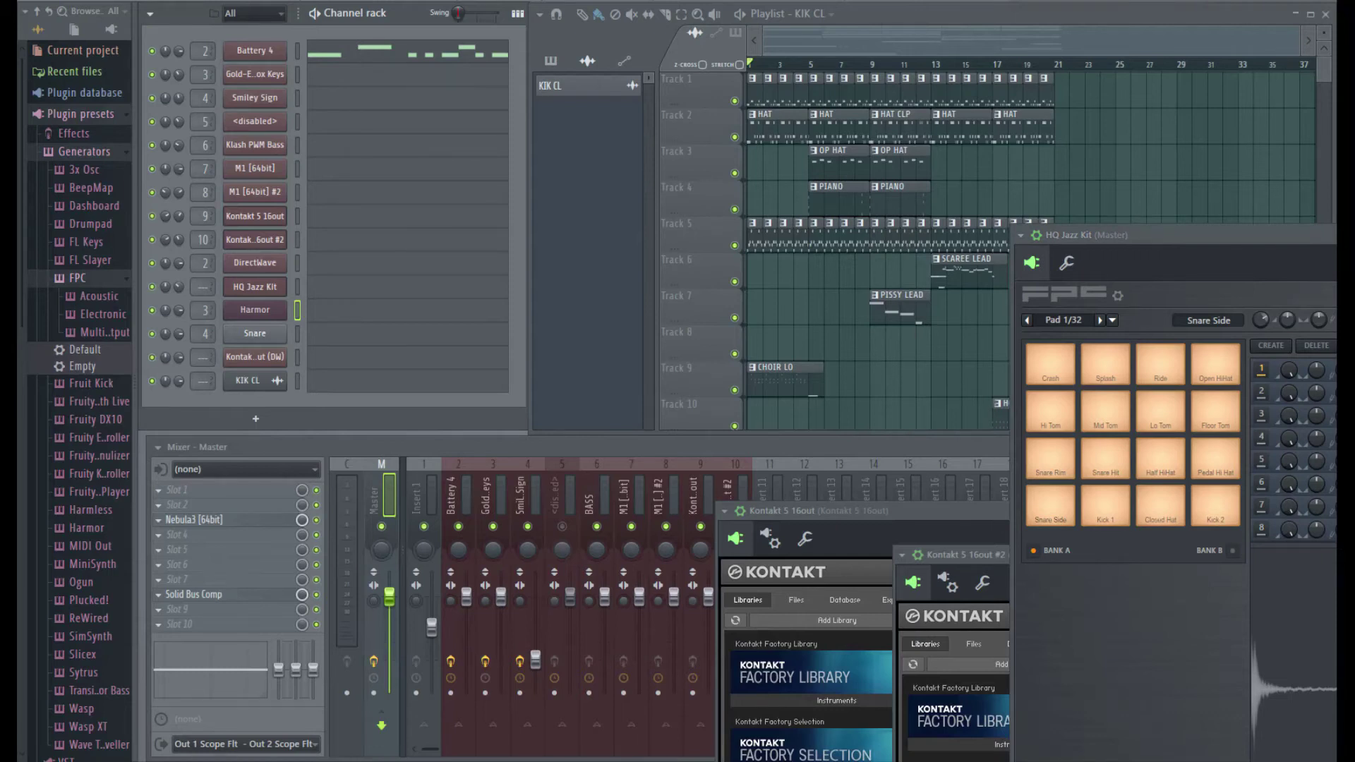
Step: Create a DirectWave instrument from the Kontakt 5 16out channel, saving it over the existing Kontakt 5 16out.dwp file
{"action": "left_click", "coordinate": [255, 216]}
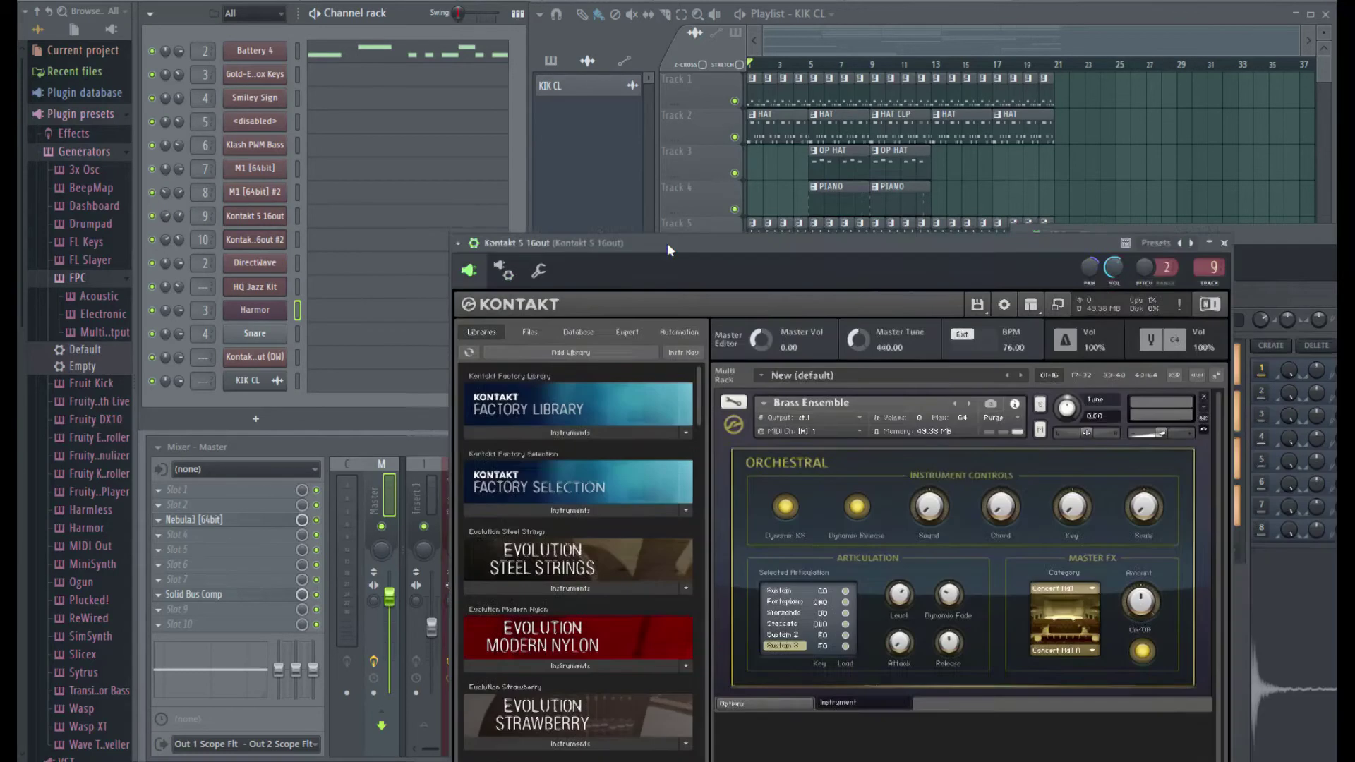
{"action": "right_click", "coordinate": [287, 211]}
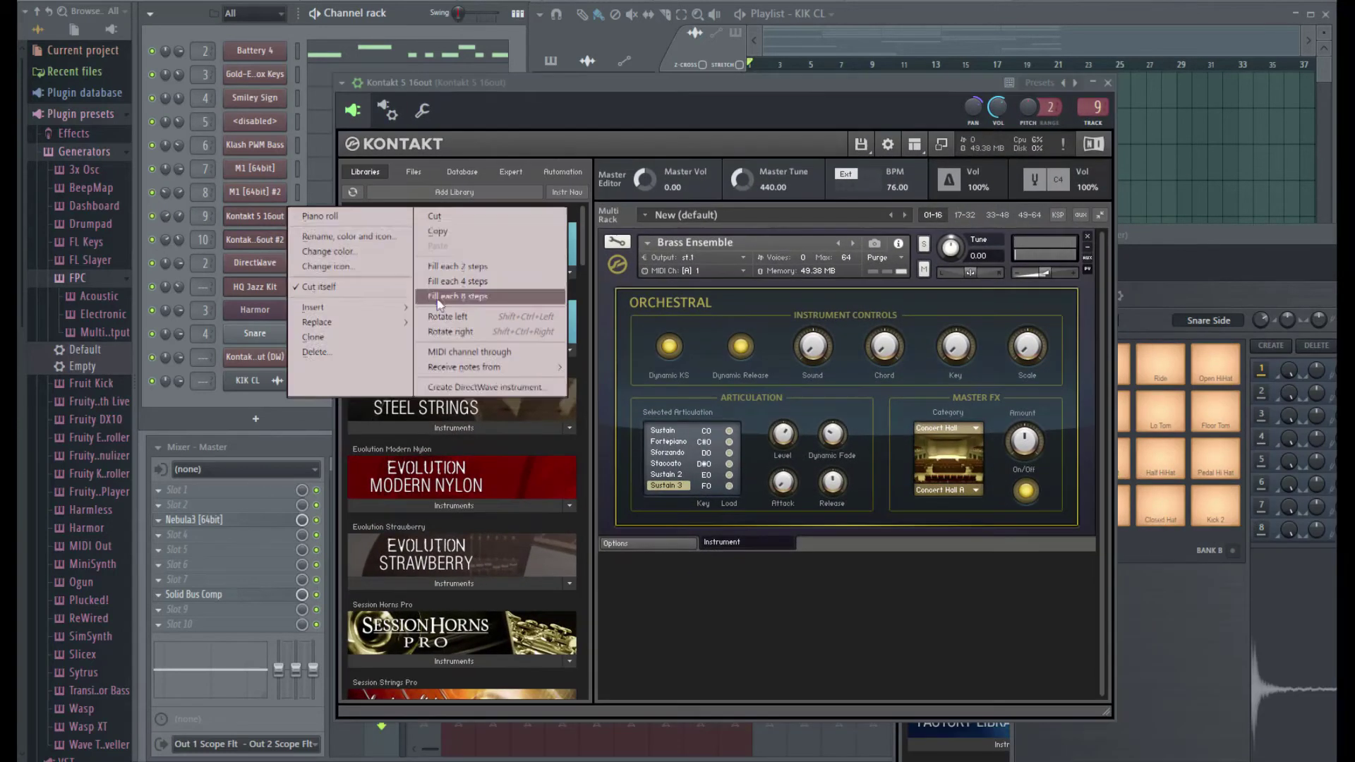
{"action": "left_click", "coordinate": [468, 387]}
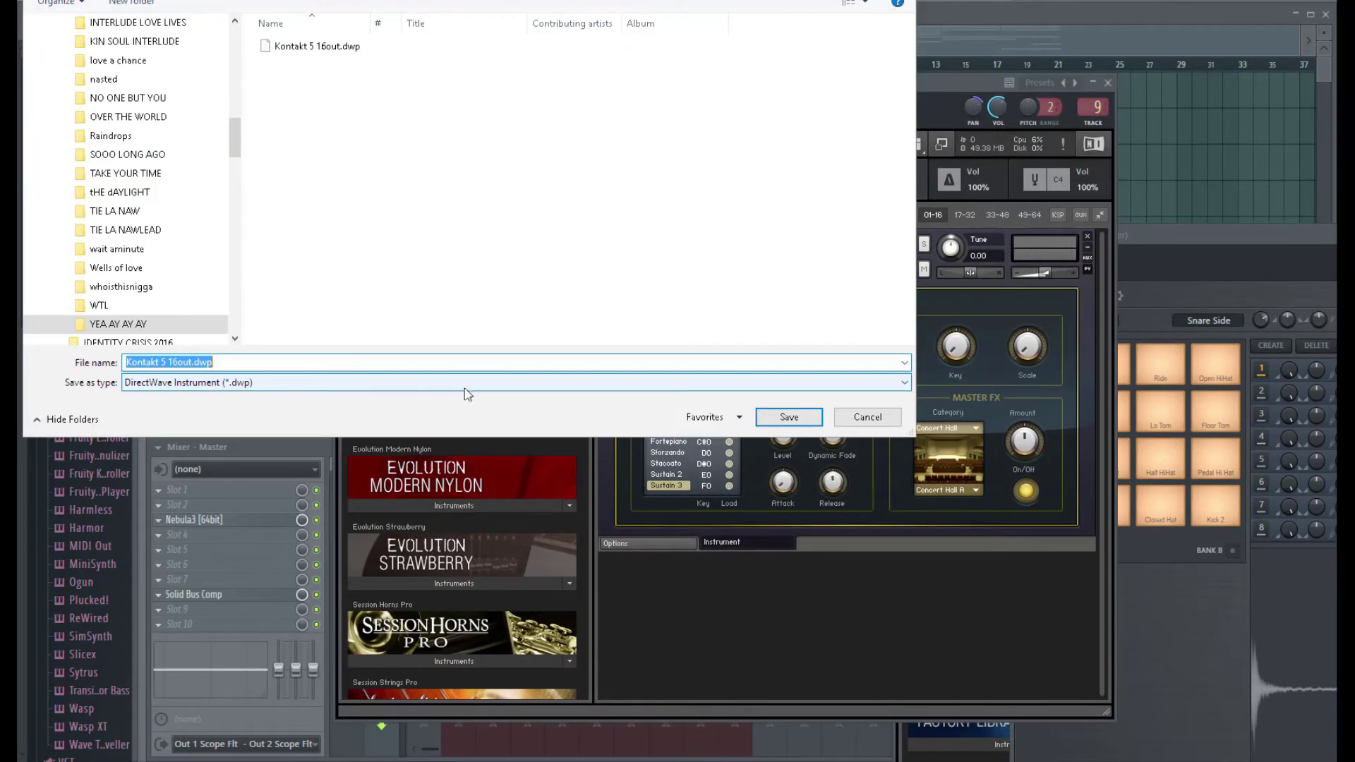
{"action": "left_click", "coordinate": [779, 422]}
{"action": "key", "text": "Return"}
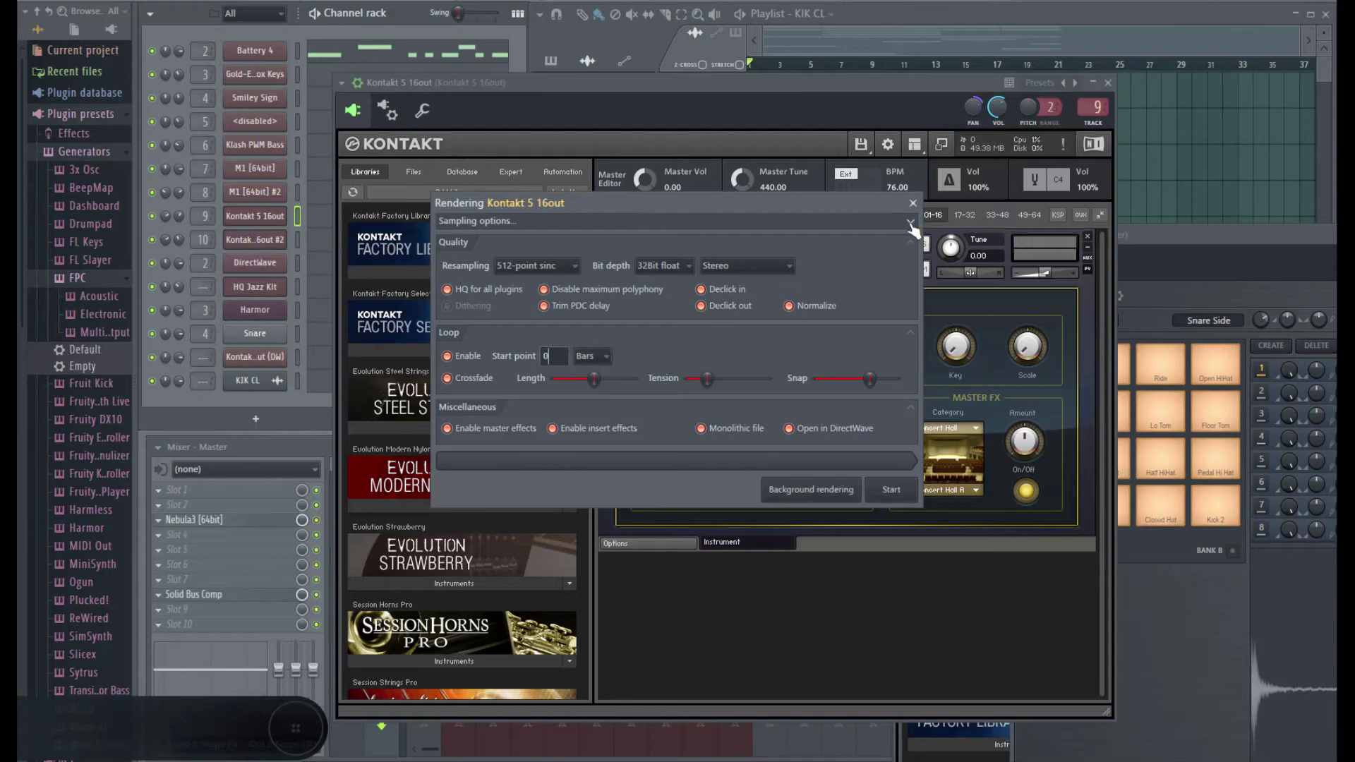
Step: Expand the sampling options with the rendering dialog fully in view, and set the keys per zone to 17
{"action": "left_click", "coordinate": [910, 223]}
{"action": "left_click_drag", "start_coordinate": [648, 204], "coordinate": [711, 50]}
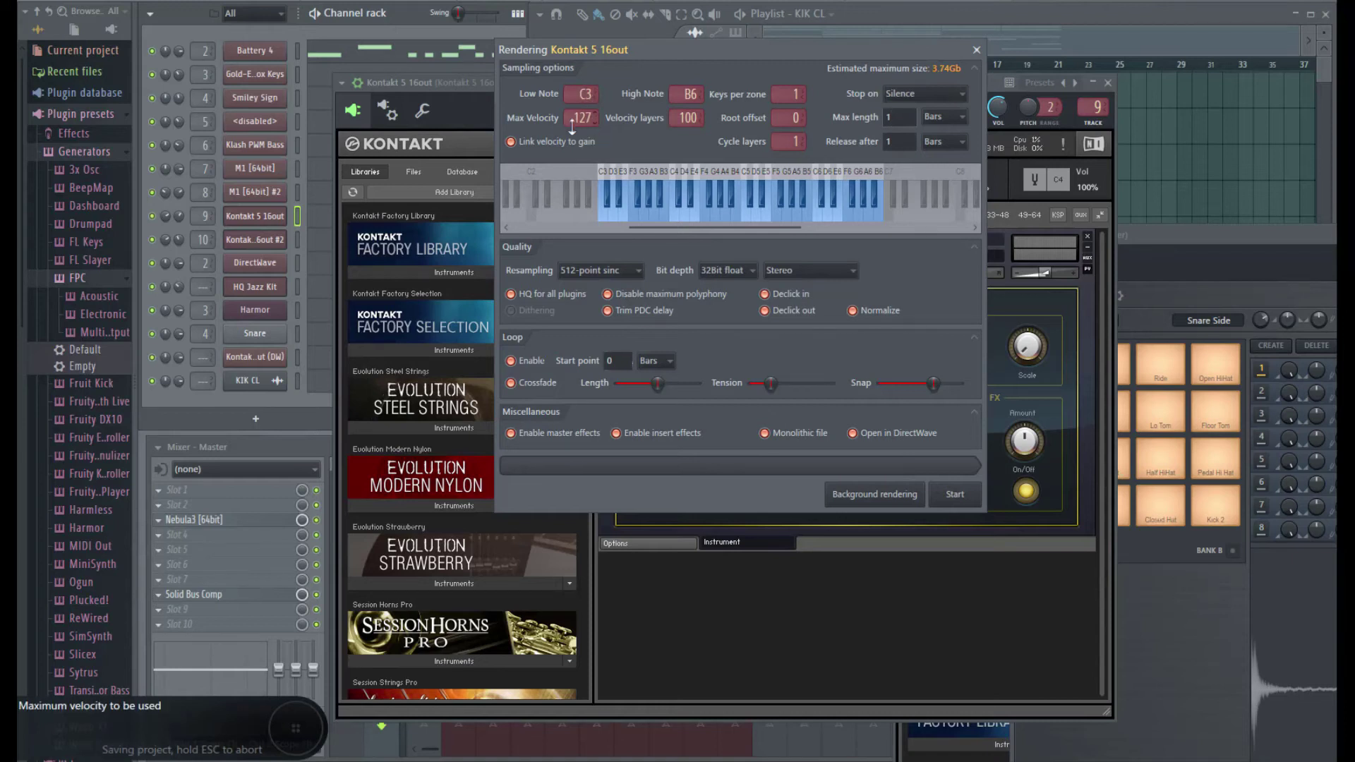
{"action": "left_click_drag", "start_coordinate": [573, 128], "coordinate": [573, 141]}
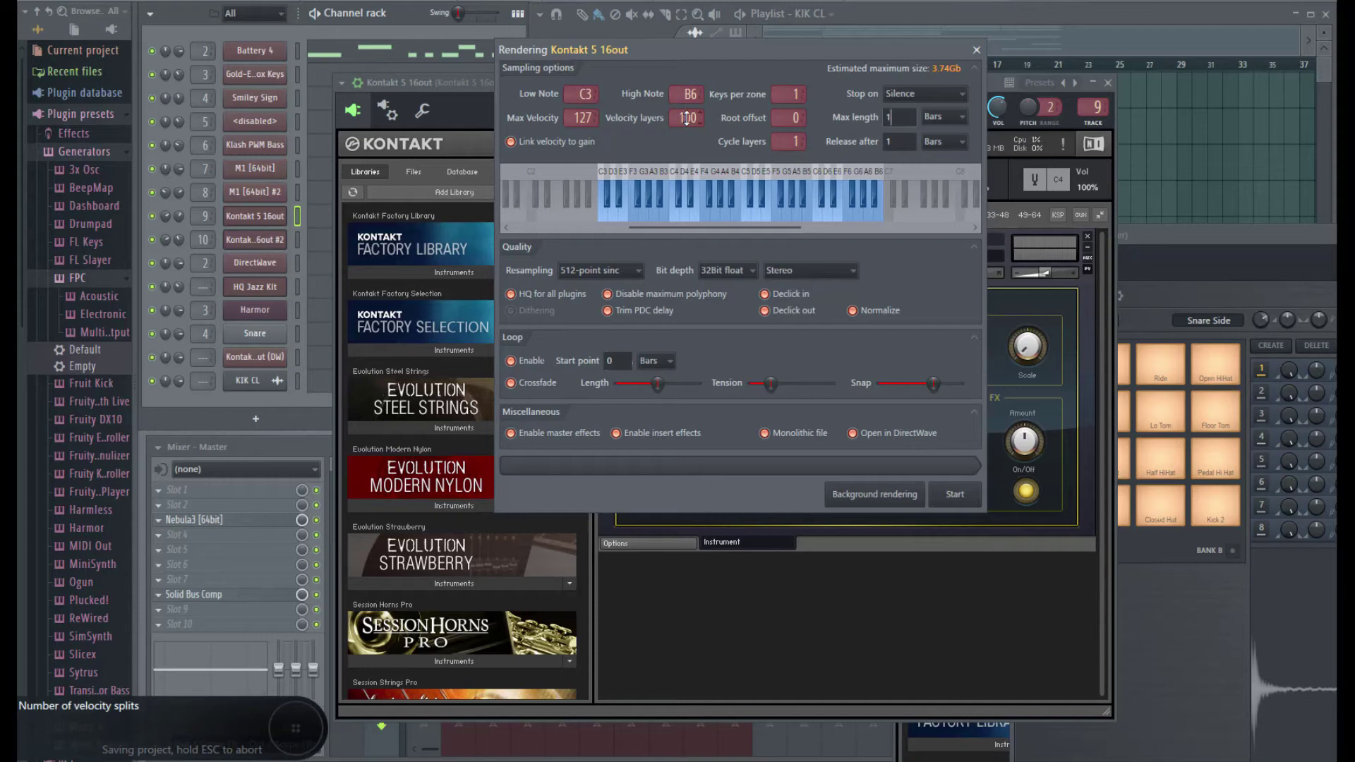
{"action": "scroll", "coordinate": [796, 94], "scroll_direction": "up", "scroll_amount": 5}
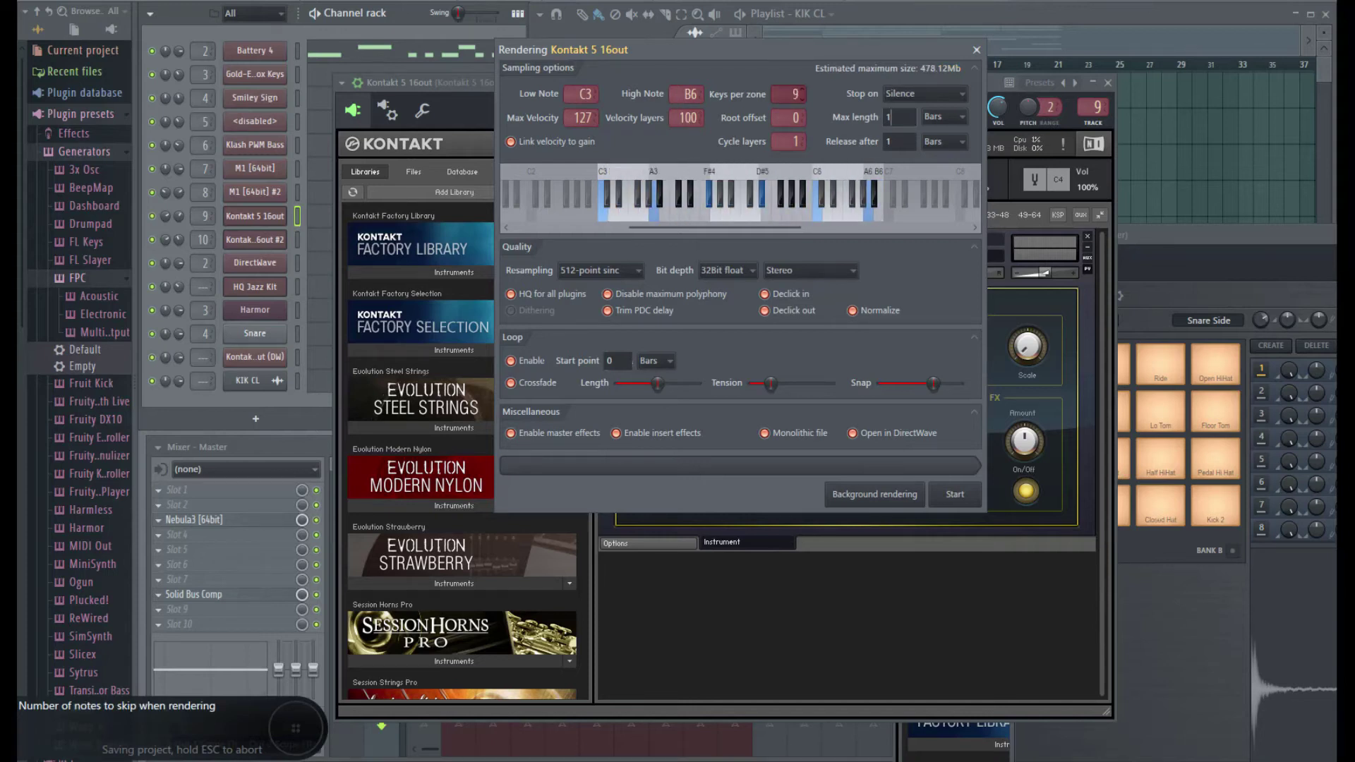
{"action": "scroll", "coordinate": [795, 93], "scroll_direction": "down", "scroll_amount": 5}
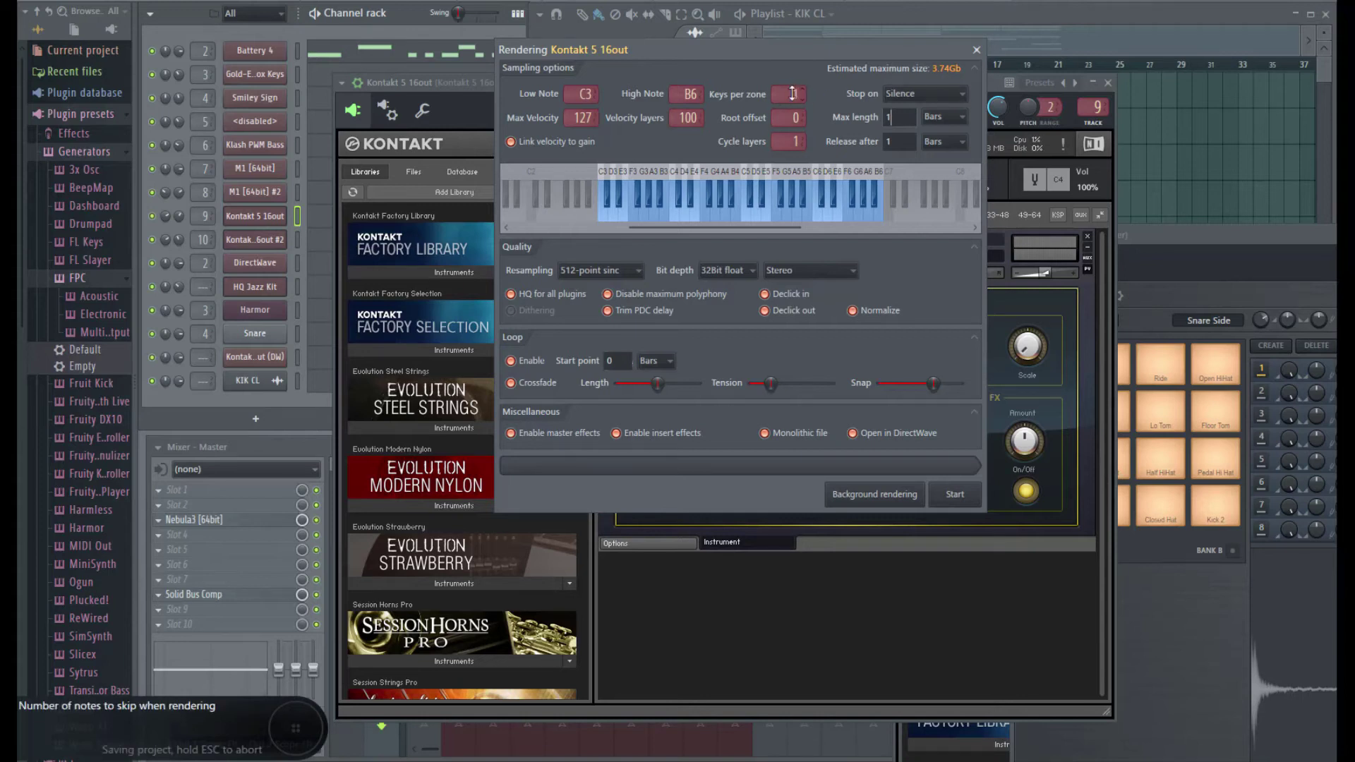
{"action": "left_click_drag", "start_coordinate": [792, 94], "coordinate": [792, 84]}
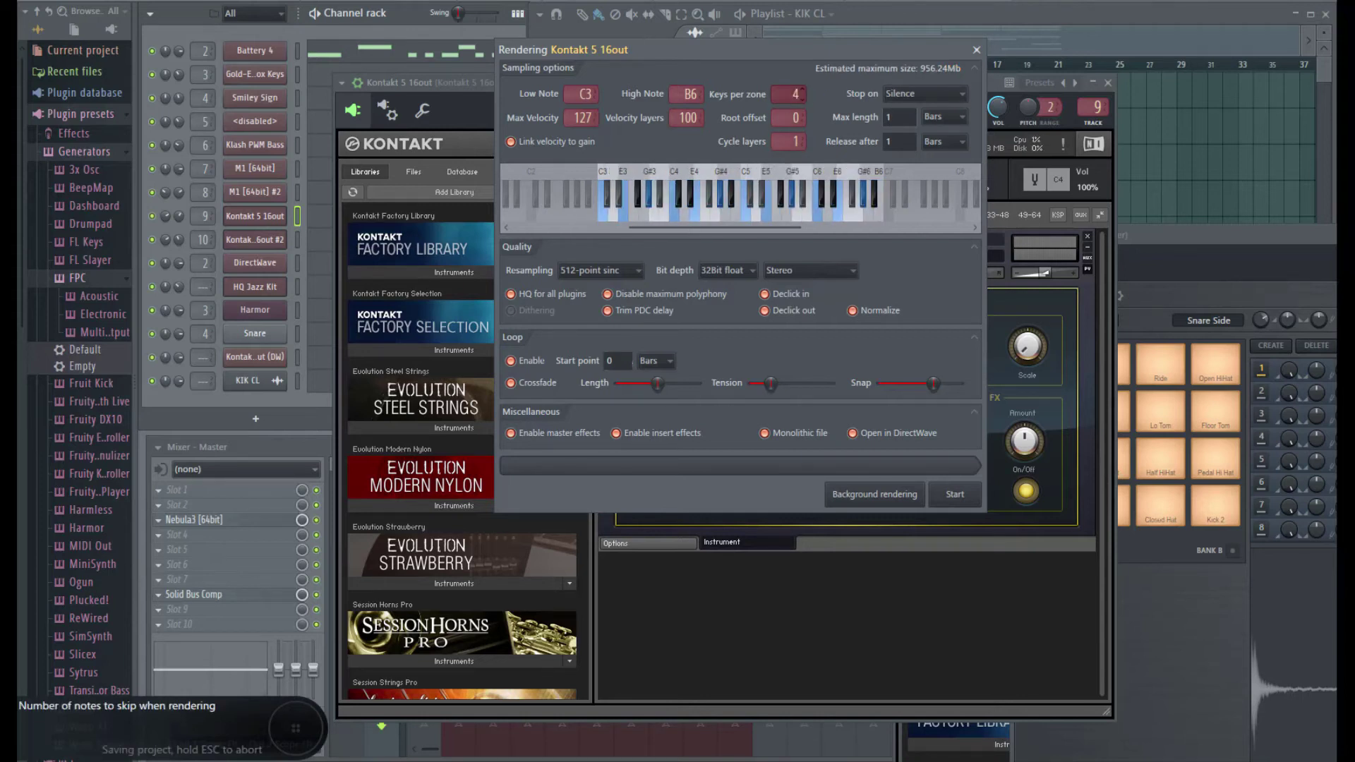
{"action": "mouse_move", "coordinate": [791, 94]}
{"action": "left_mouse_down"}
{"action": "mouse_move", "coordinate": [792, 46]}
{"action": "mouse_move", "coordinate": [792, 73]}
{"action": "left_mouse_up"}
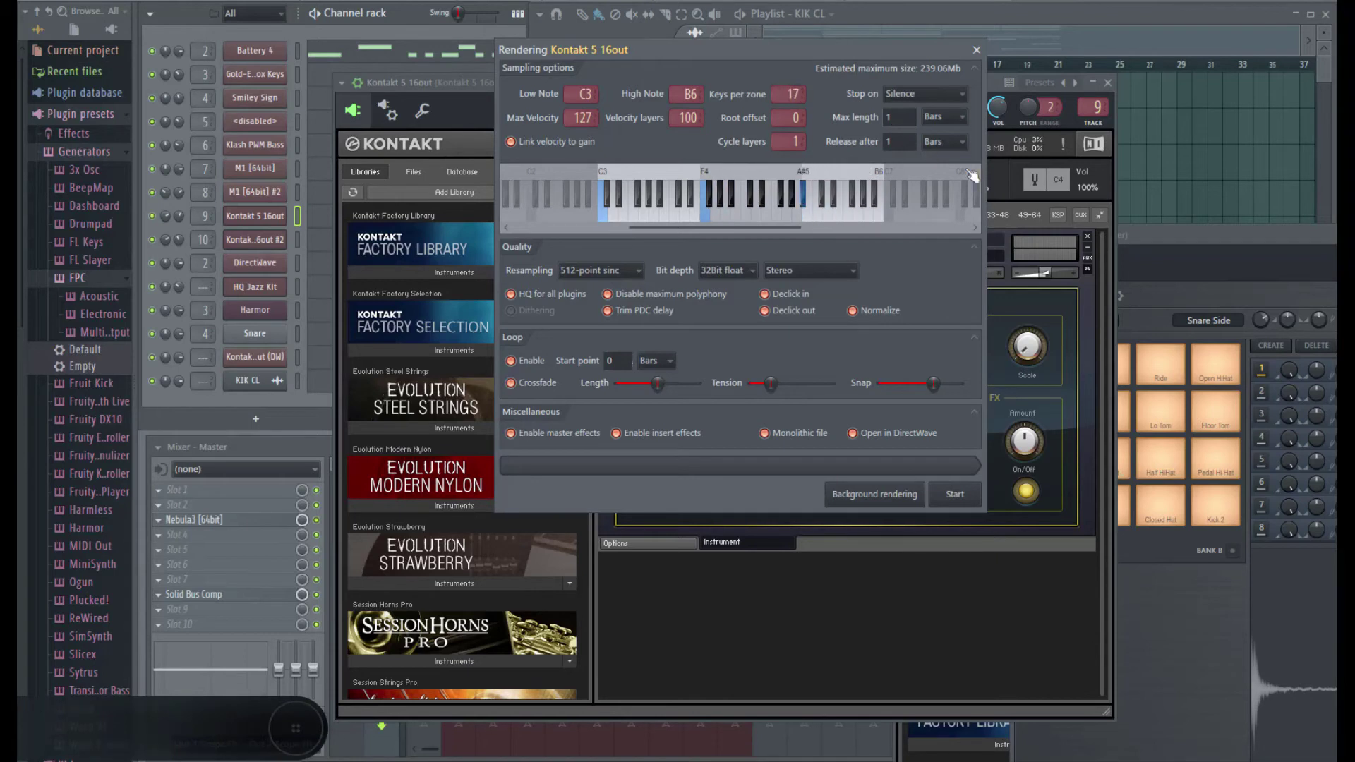
Step: Examine the Stop on choices and the time units for Max length and Release after in the sampling options
{"action": "left_click", "coordinate": [910, 94]}
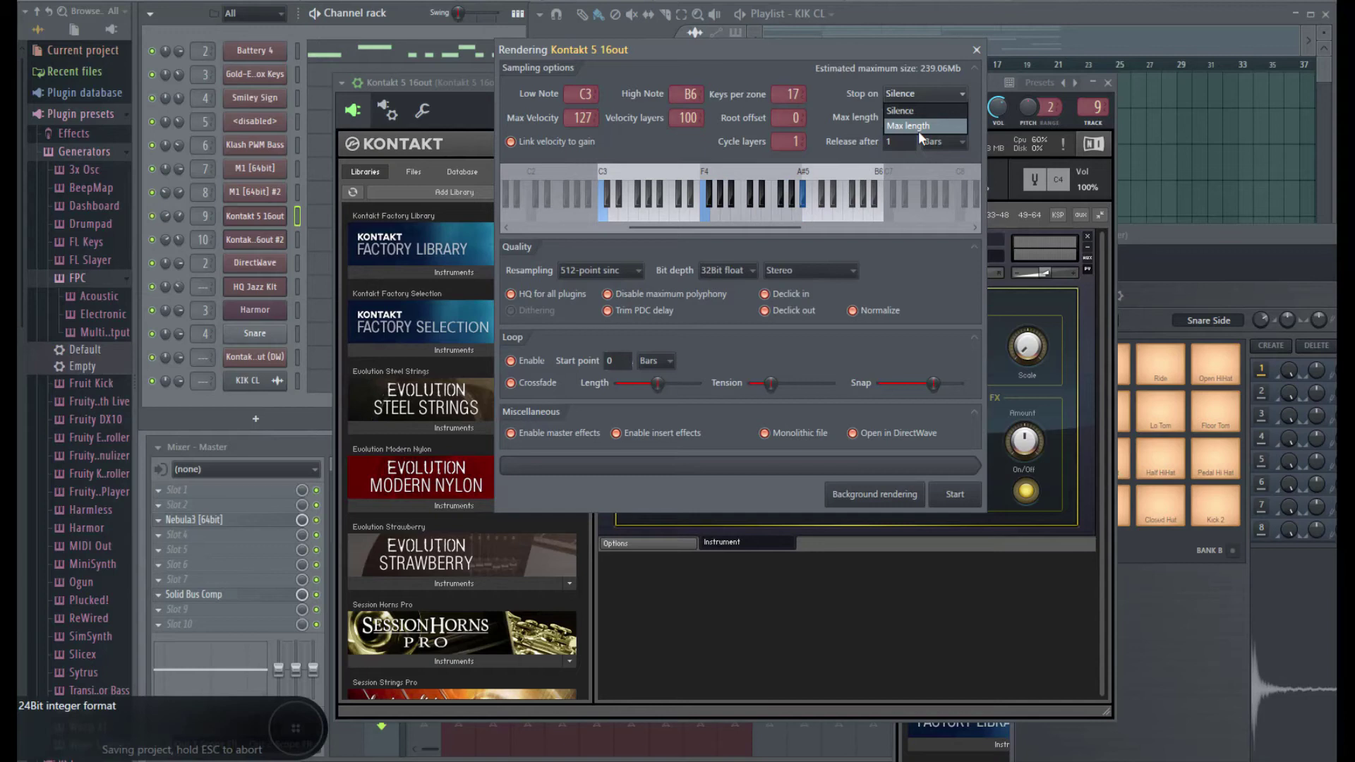
{"action": "left_click", "coordinate": [910, 125]}
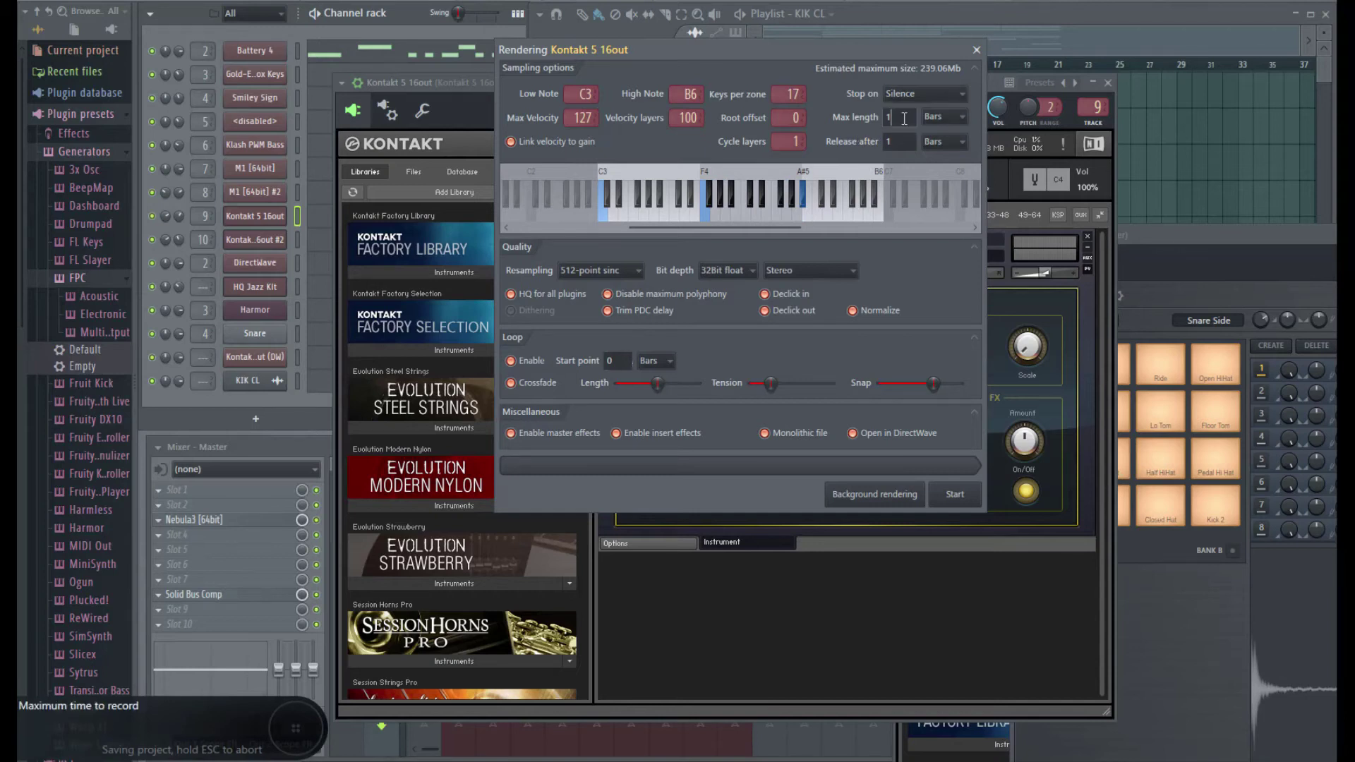
{"action": "left_click", "coordinate": [951, 121]}
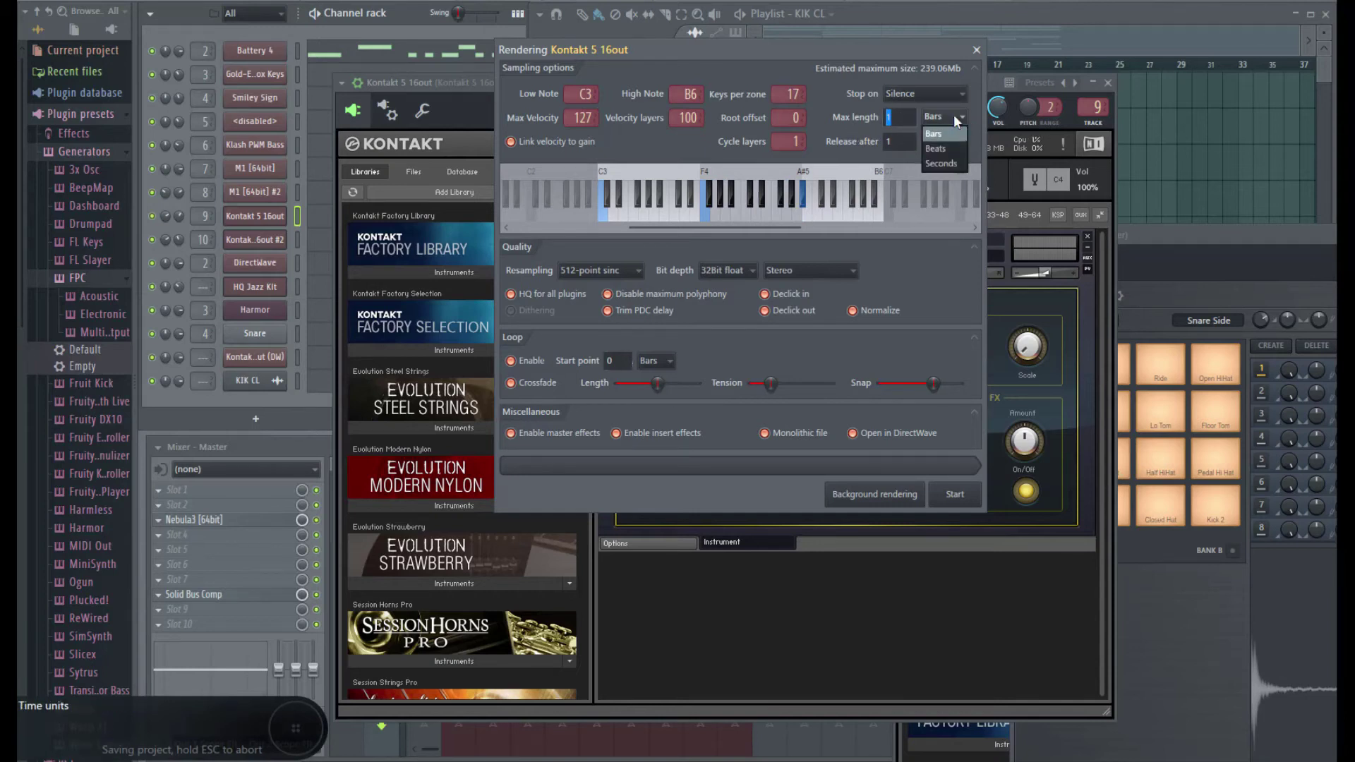
{"action": "left_click", "coordinate": [898, 167]}
{"action": "left_click", "coordinate": [900, 141]}
{"action": "left_click", "coordinate": [940, 144]}
{"action": "left_click", "coordinate": [816, 75]}
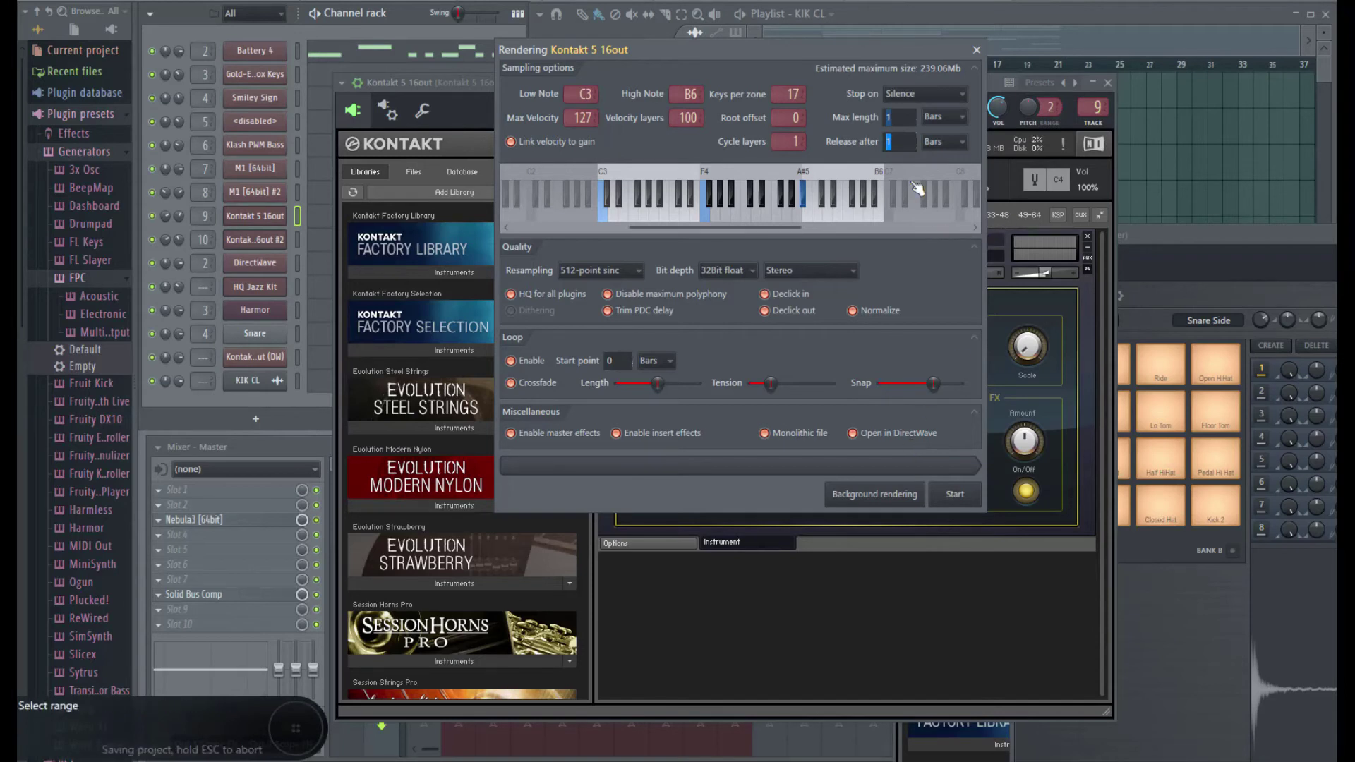
Step: Set the keys per zone to 4 and the velocity layers to 3 in the sampling options
{"action": "left_click_drag", "start_coordinate": [788, 94], "coordinate": [788, 113]}
{"action": "left_click_drag", "start_coordinate": [688, 118], "coordinate": [688, 180]}
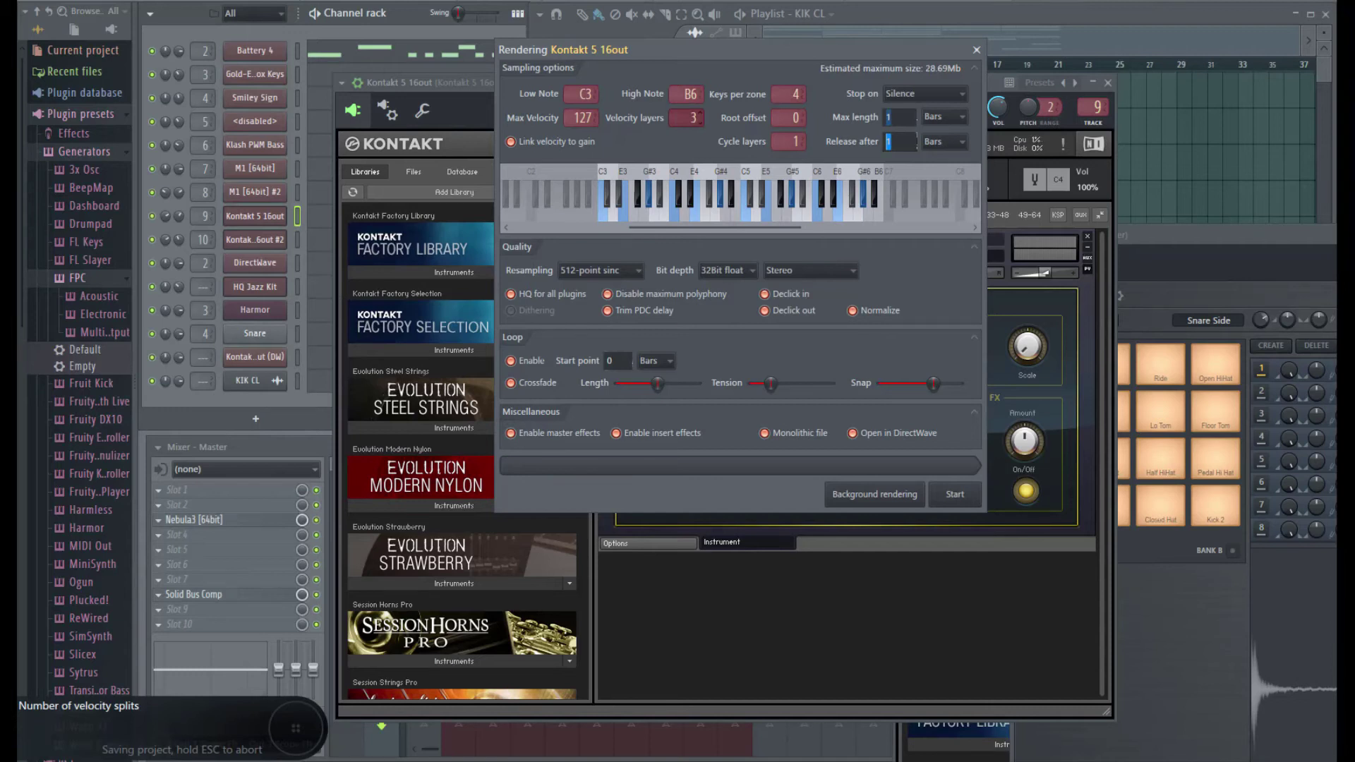
{"action": "left_click_drag", "start_coordinate": [688, 176], "coordinate": [670, 136]}
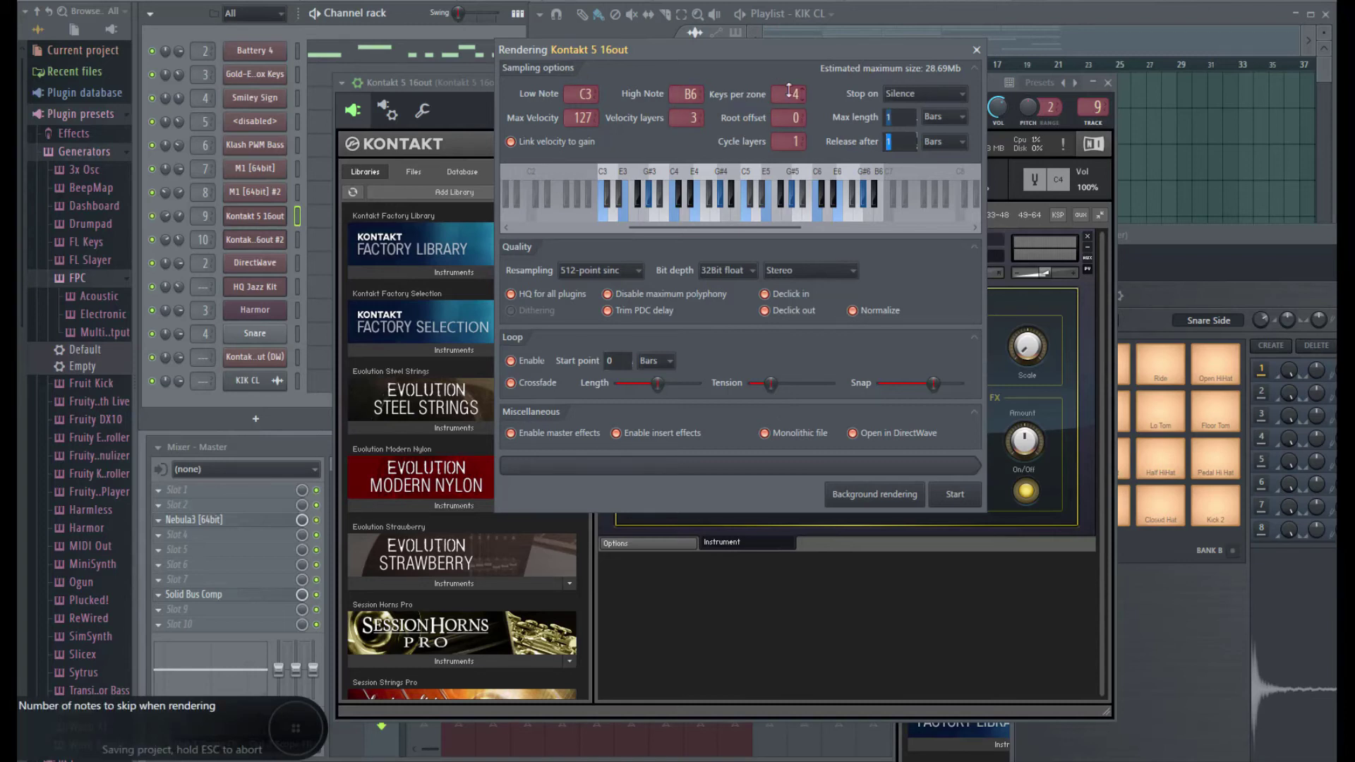
Step: Set the low note to G#5, raise the number of velocity layers, and start rendering the instrument
{"action": "left_click_drag", "start_coordinate": [585, 94], "coordinate": [585, 59]}
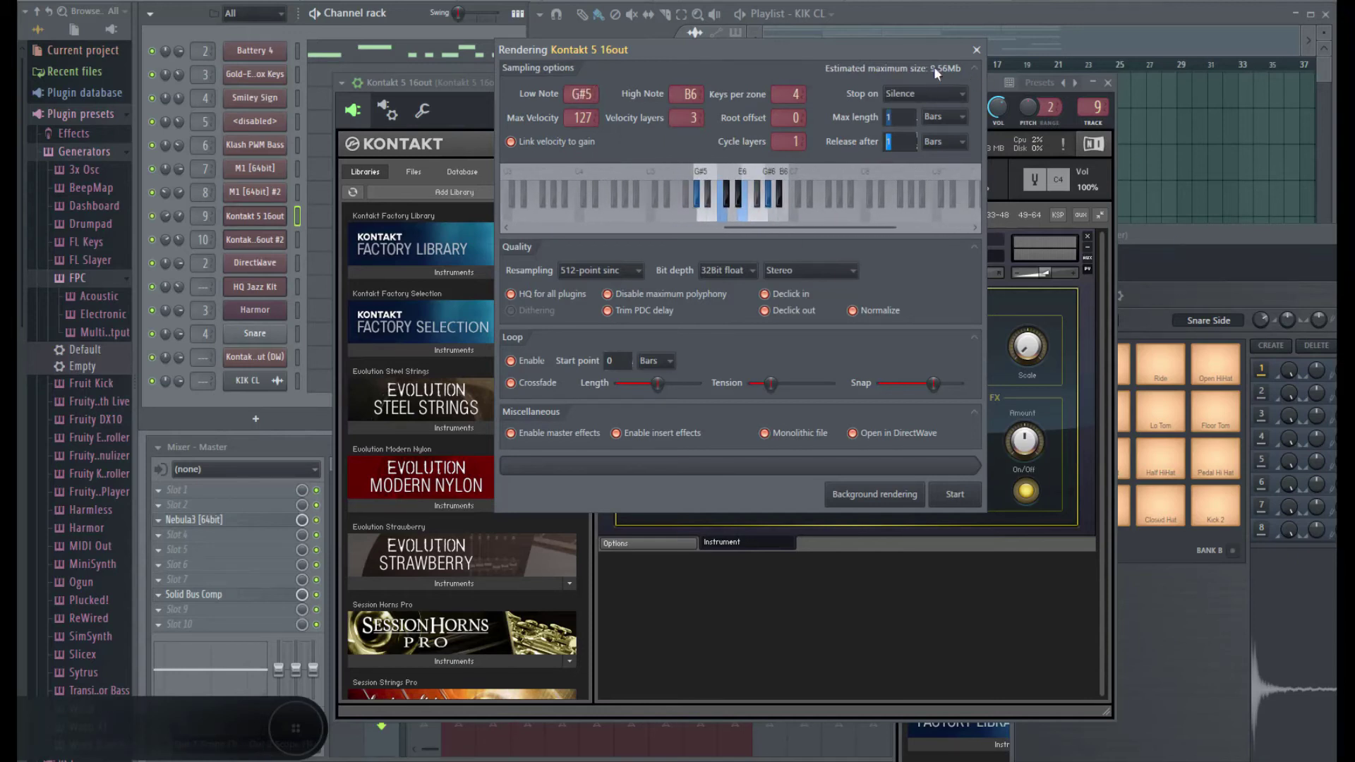
{"action": "left_click_drag", "start_coordinate": [693, 117], "coordinate": [693, 96]}
{"action": "left_click", "coordinate": [956, 495]}
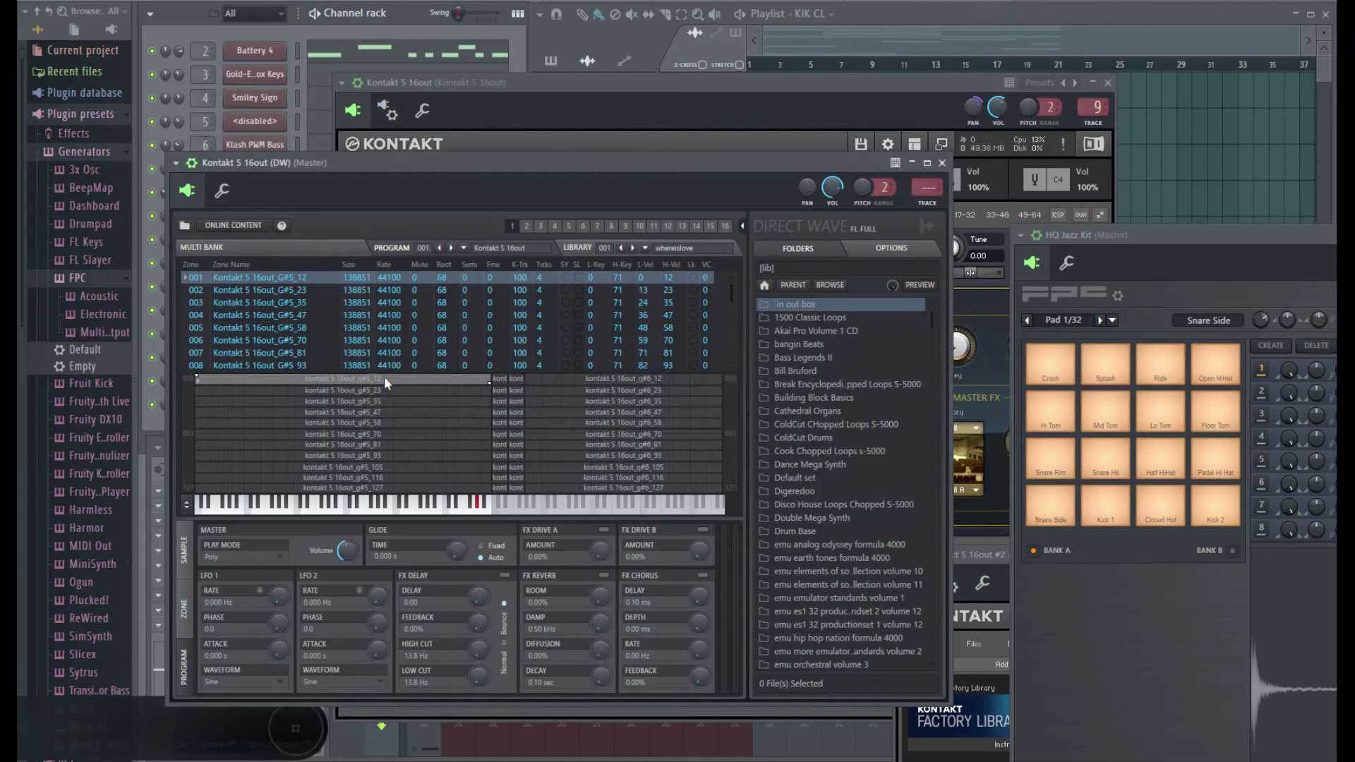
Step: Move the rendered DirectWave instrument's window aside, show its Zone page and slightly raise the release of the amp envelope
{"action": "left_click_drag", "start_coordinate": [410, 164], "coordinate": [497, 66]}
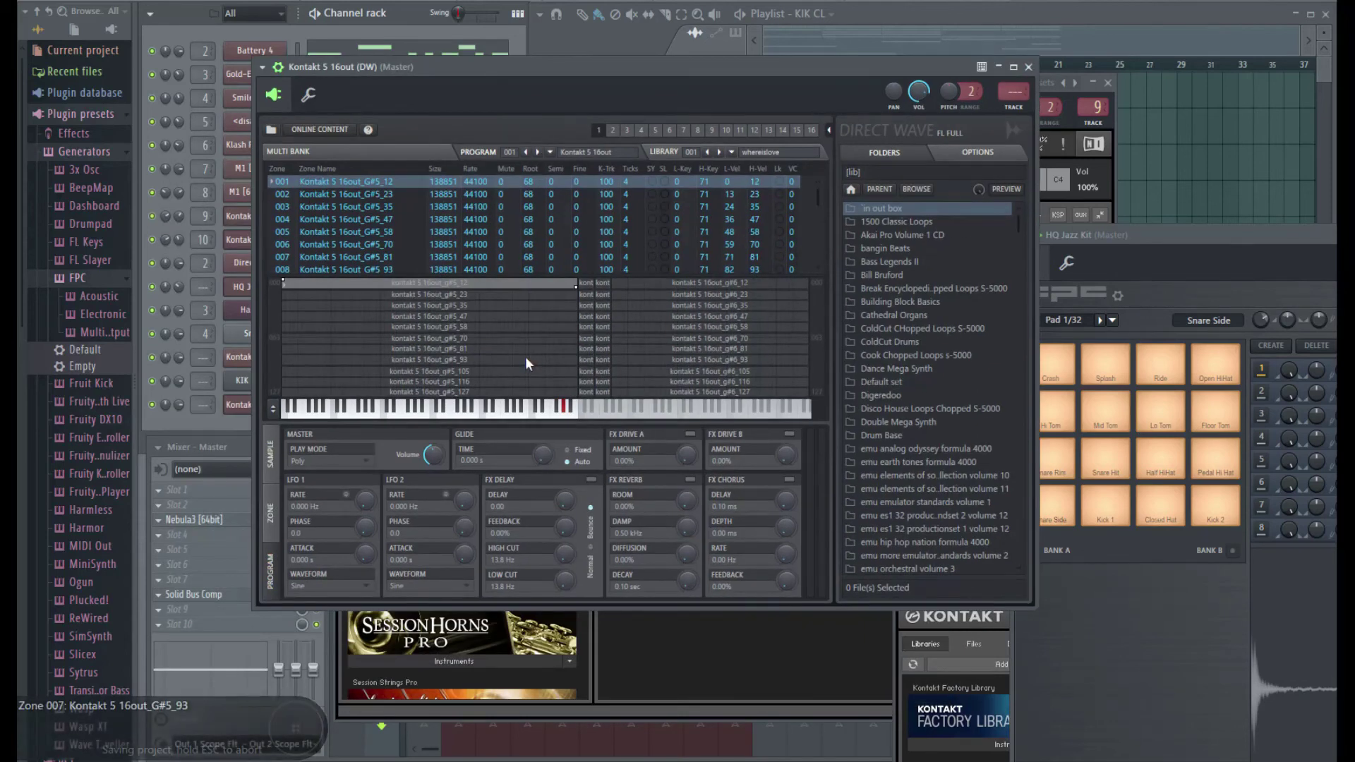
{"action": "left_click_drag", "start_coordinate": [492, 67], "coordinate": [848, 59]}
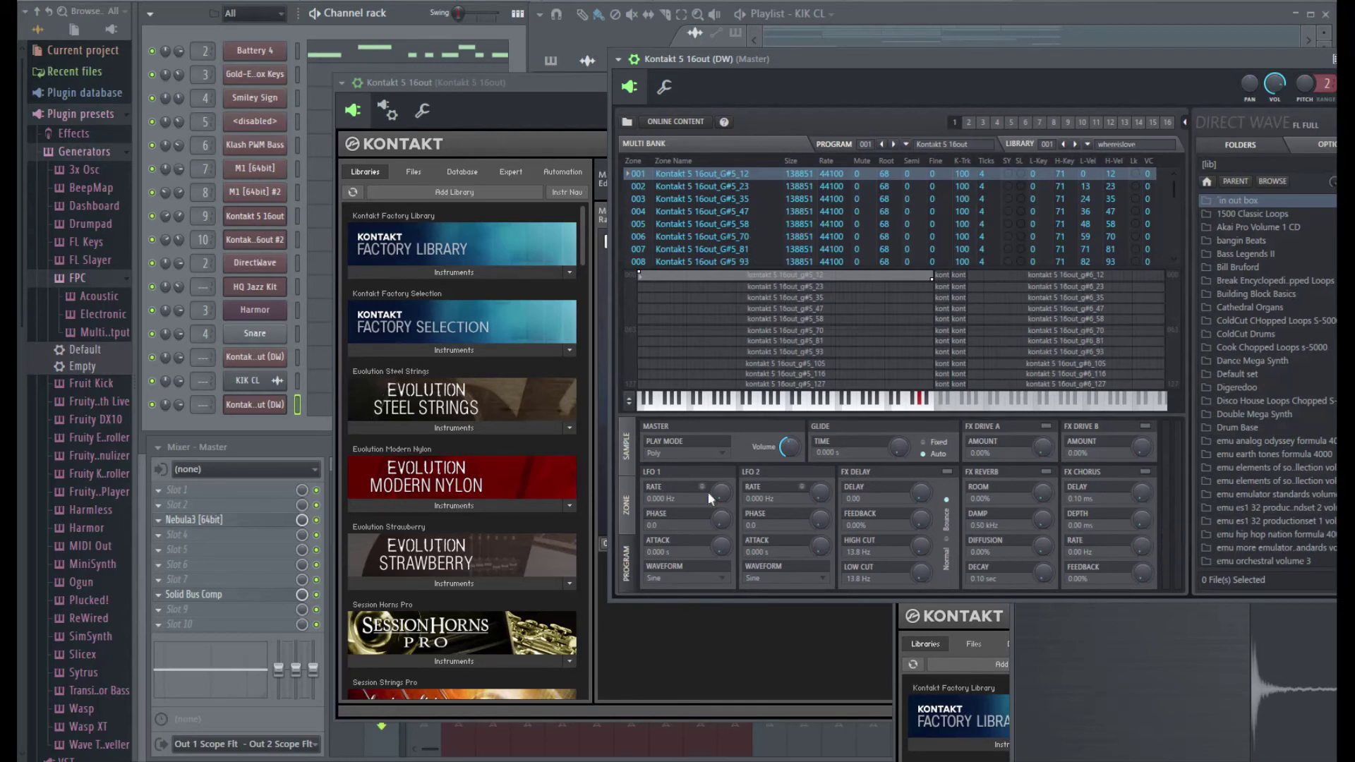
{"action": "left_click", "coordinate": [630, 521]}
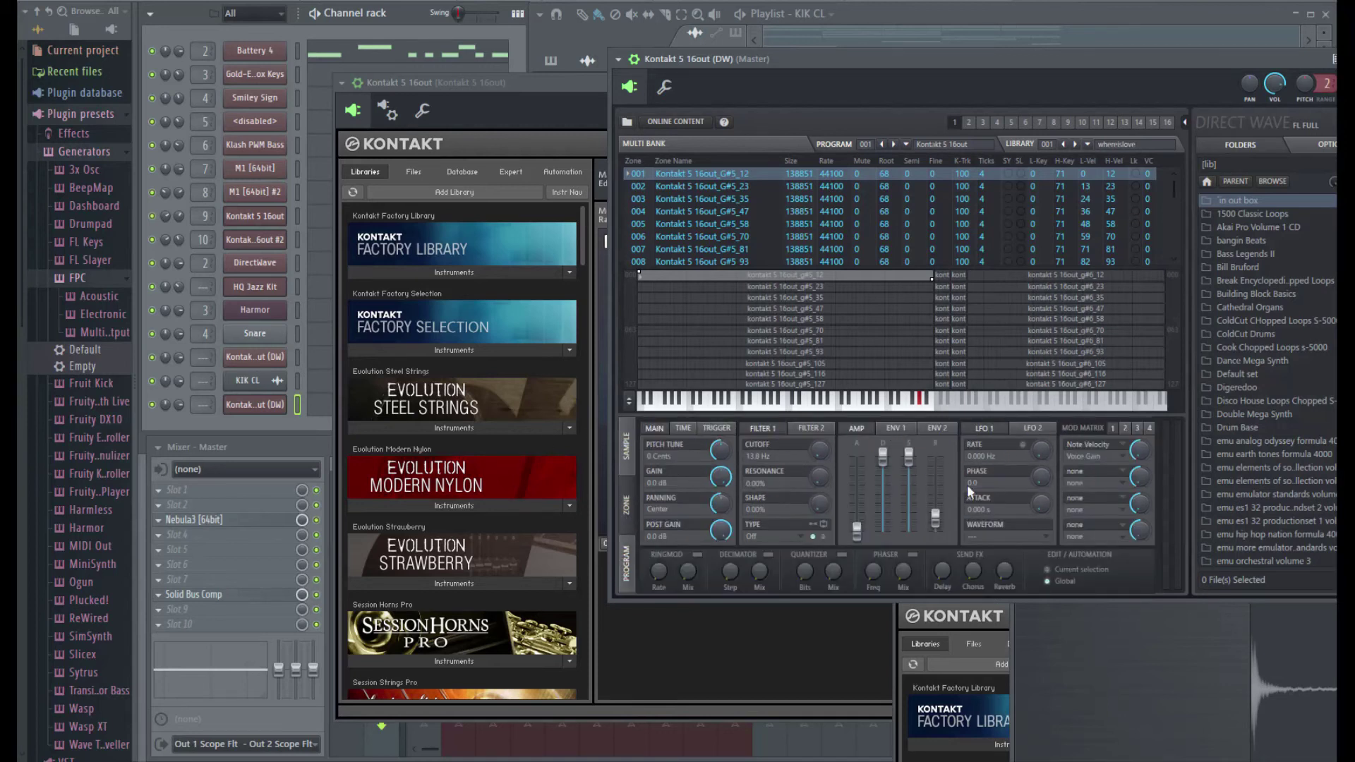
{"action": "left_click_drag", "start_coordinate": [935, 517], "coordinate": [935, 505]}
{"action": "left_click", "coordinate": [297, 221]}
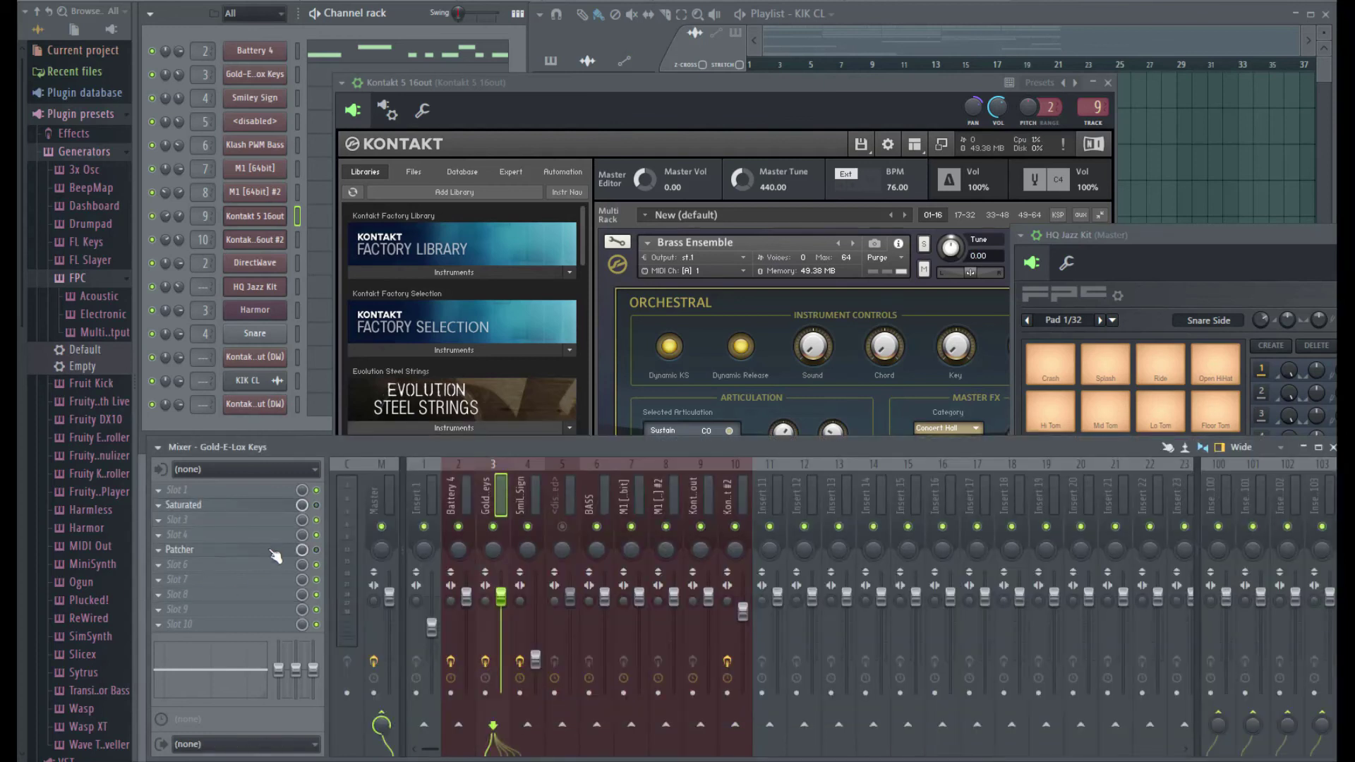
Step: Open Patcher on the Gold-E-Lox Keys mixer track and launch the Control creator from its Surface page
{"action": "left_click", "coordinate": [272, 551]}
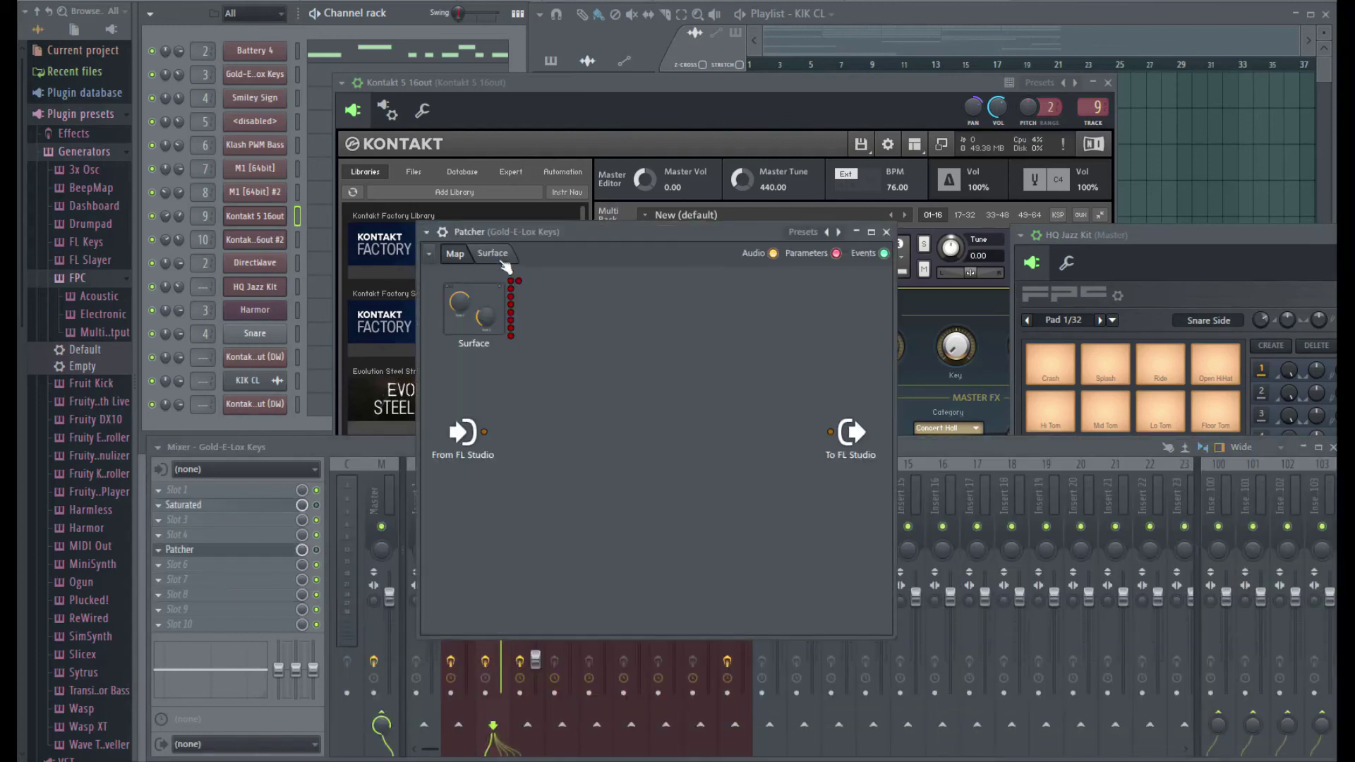
{"action": "left_click", "coordinate": [493, 253]}
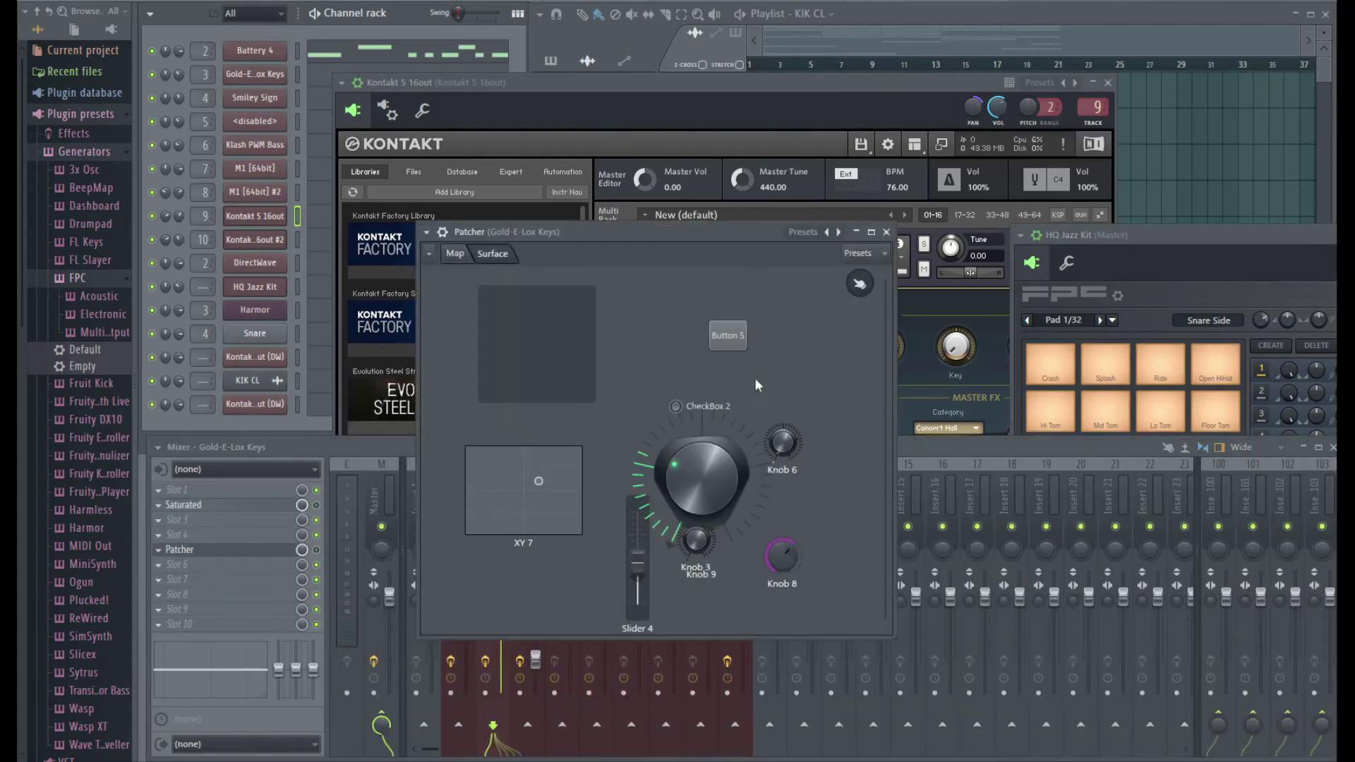
{"action": "right_click", "coordinate": [786, 332]}
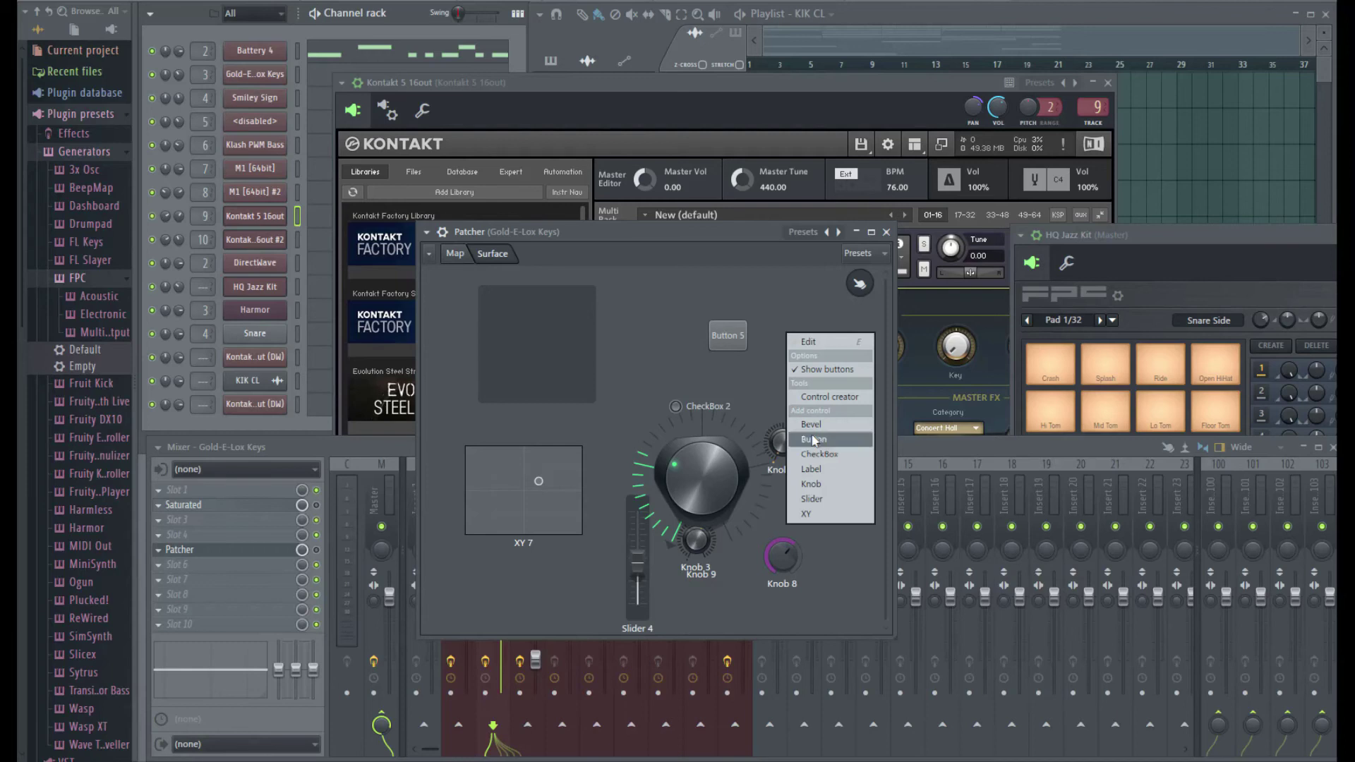
{"action": "left_click", "coordinate": [838, 397]}
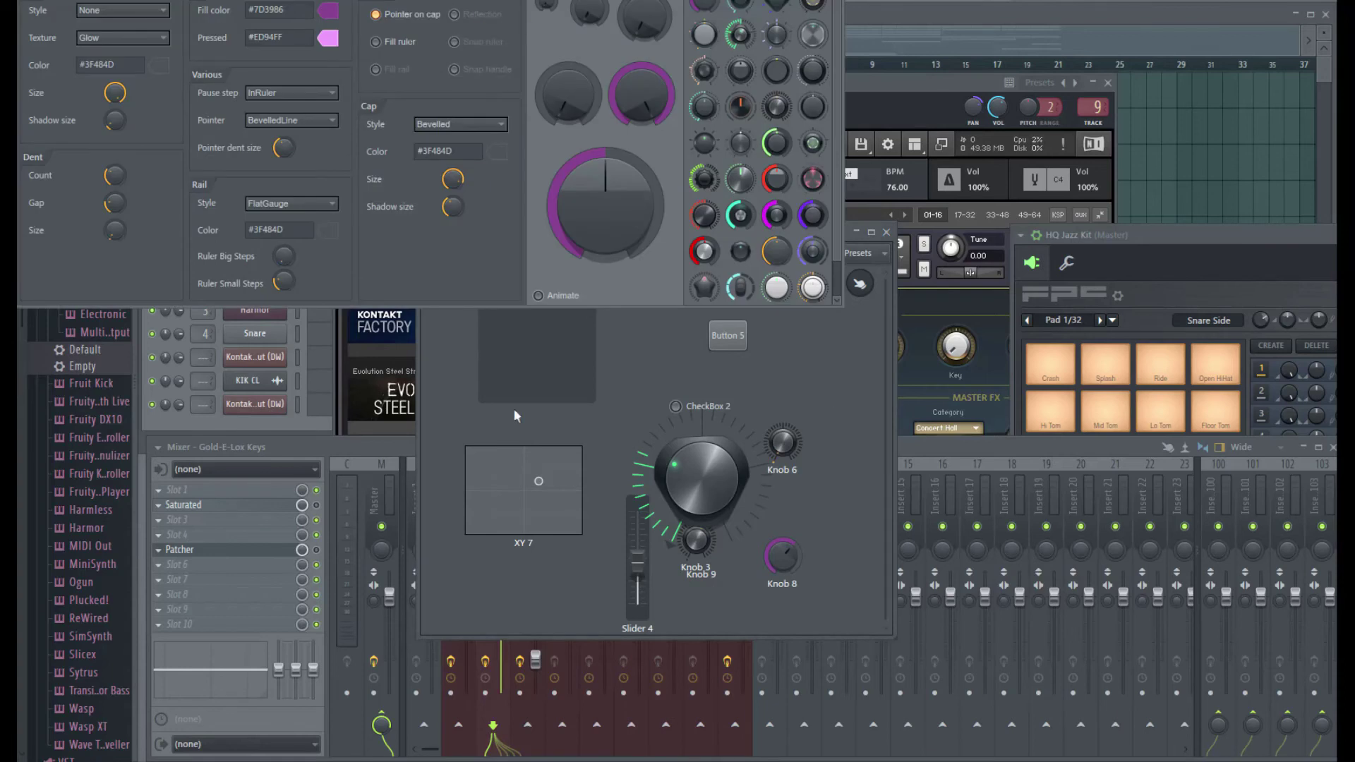
Step: Load the dented knob preset with a Chrome cap and LongLine pointer in the Control creator, and increase its dent size
{"action": "left_click", "coordinate": [740, 105]}
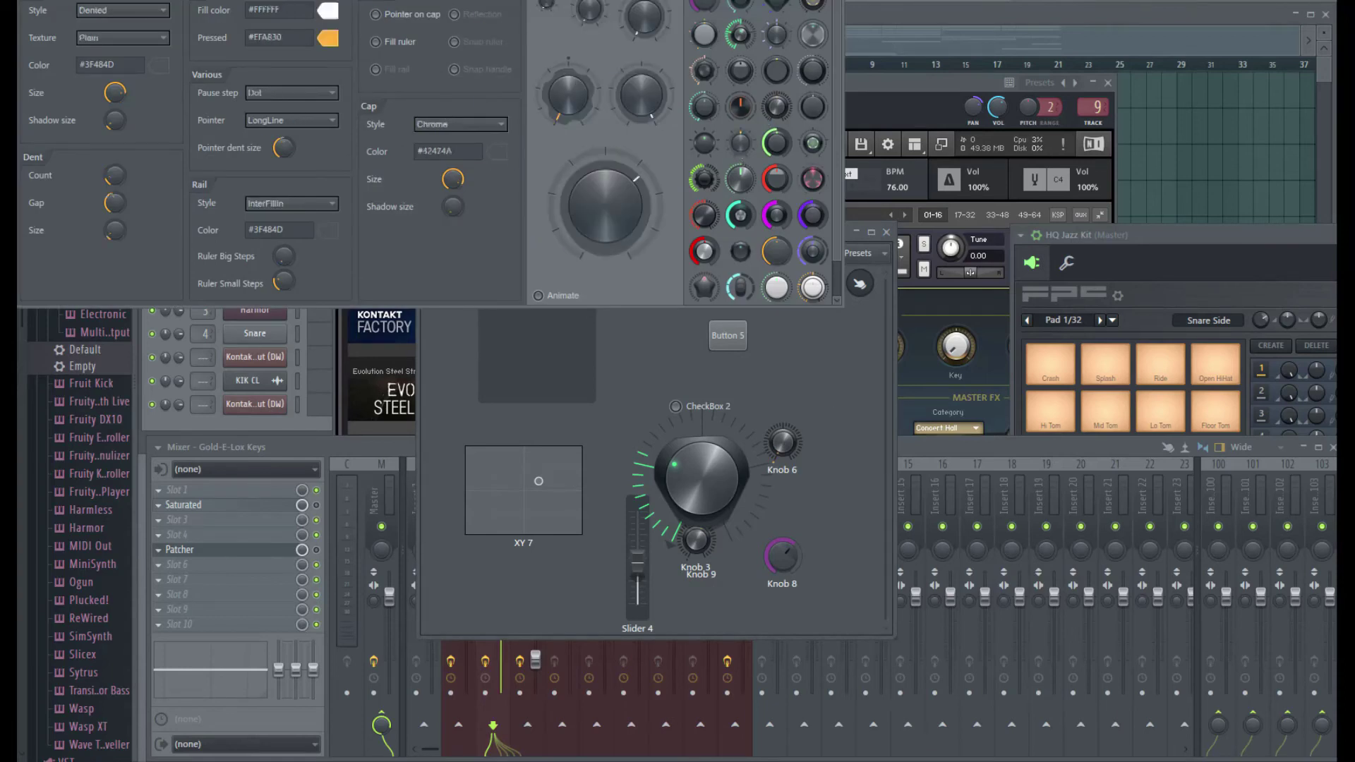
{"action": "left_click_drag", "start_coordinate": [578, 231], "coordinate": [578, 296]}
{"action": "left_click_drag", "start_coordinate": [420, 158], "coordinate": [426, 162]}
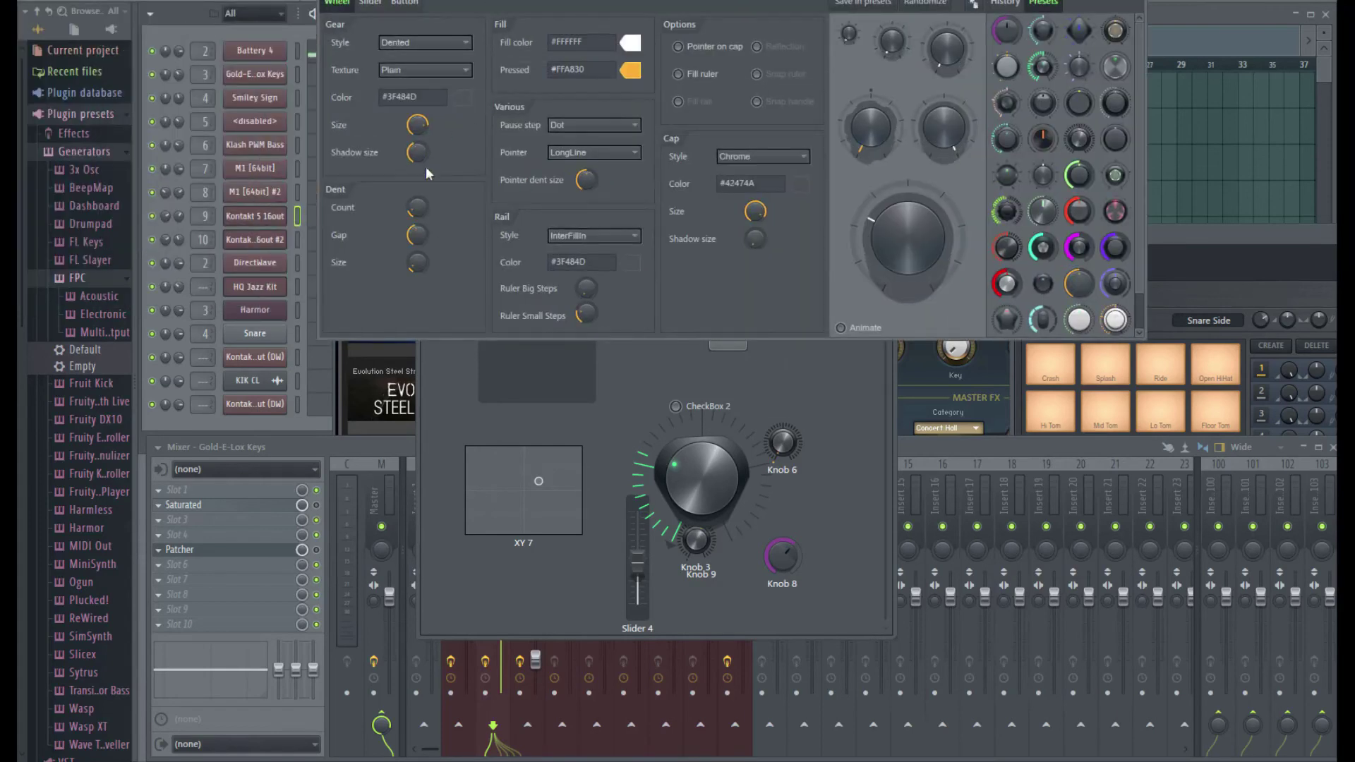
{"action": "left_click_drag", "start_coordinate": [416, 267], "coordinate": [417, 256]}
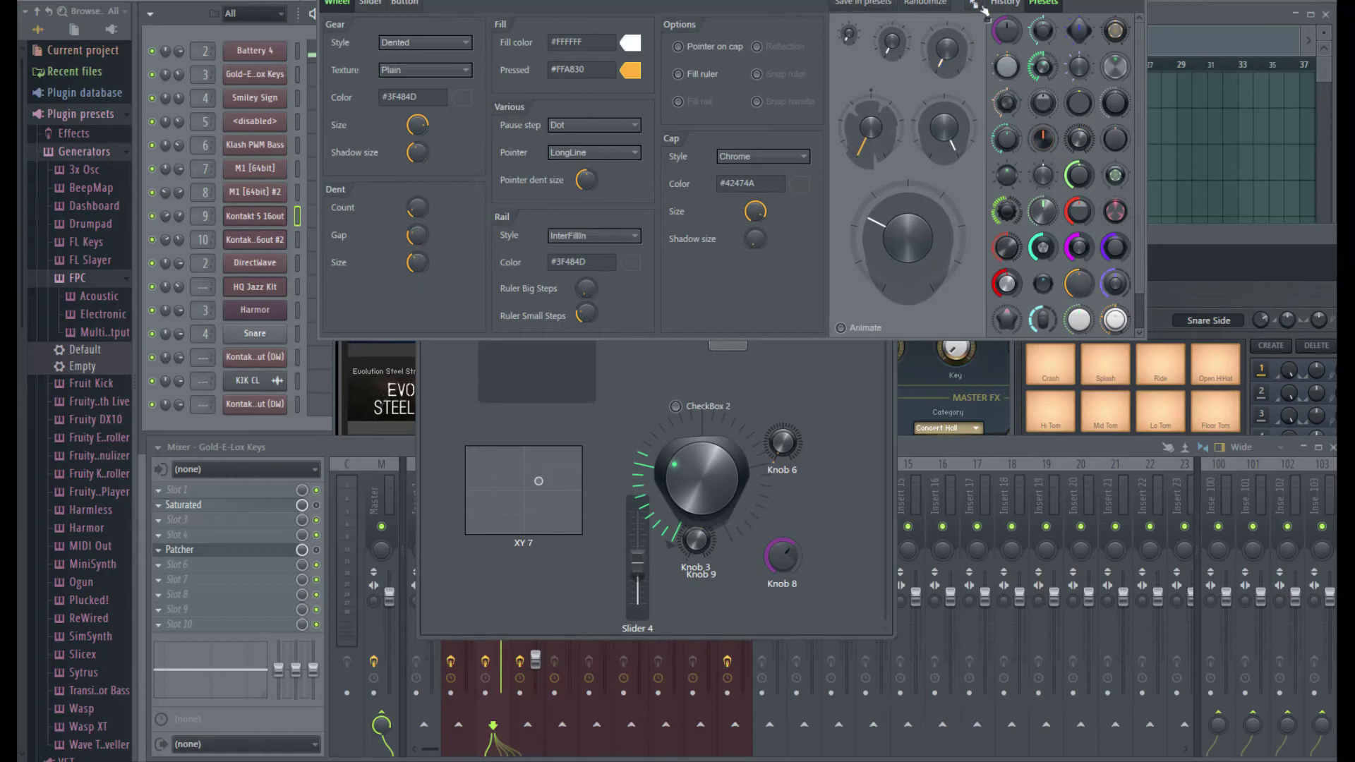
Step: Add the designed knob to the Patcher surface near Button 5 and leave the surface's edit mode
{"action": "left_click_drag", "start_coordinate": [621, 455], "coordinate": [844, 495]}
{"action": "left_click", "coordinate": [690, 370]}
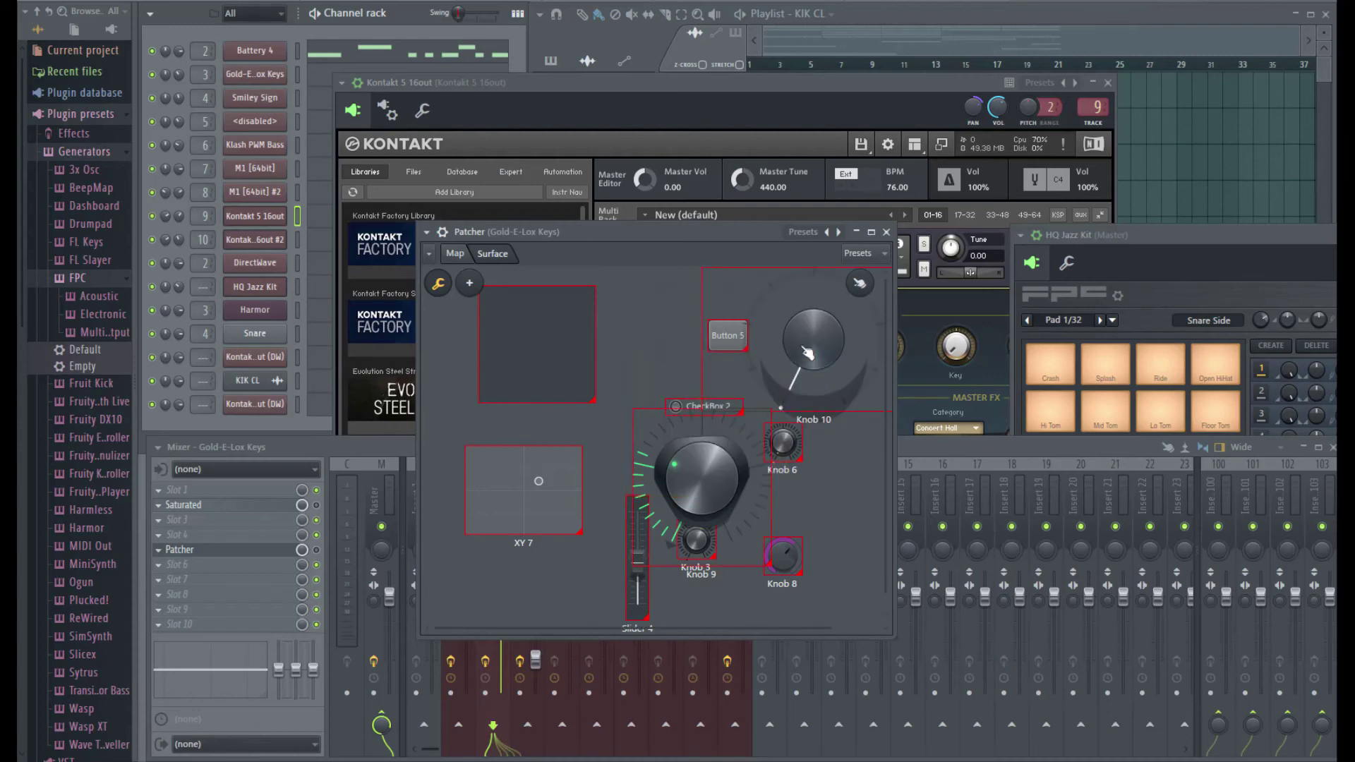
{"action": "left_click", "coordinate": [438, 283]}
Step: Examine Patcher's multithreading option and its Map page, and close all plugin windows
{"action": "left_click", "coordinate": [426, 232]}
{"action": "left_click", "coordinate": [426, 232]}
{"action": "left_click", "coordinate": [426, 232]}
{"action": "left_click", "coordinate": [426, 232]}
{"action": "left_click", "coordinate": [429, 253]}
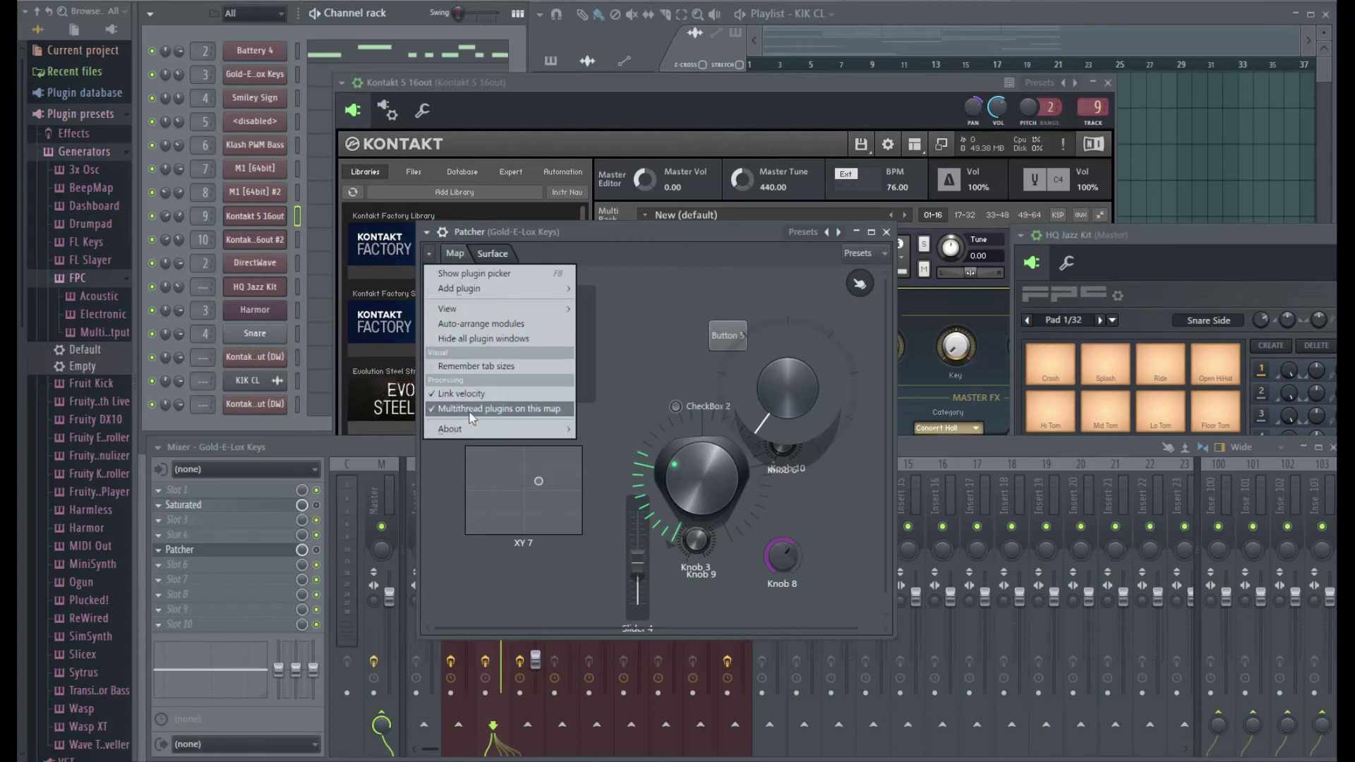
{"action": "left_click", "coordinate": [650, 301]}
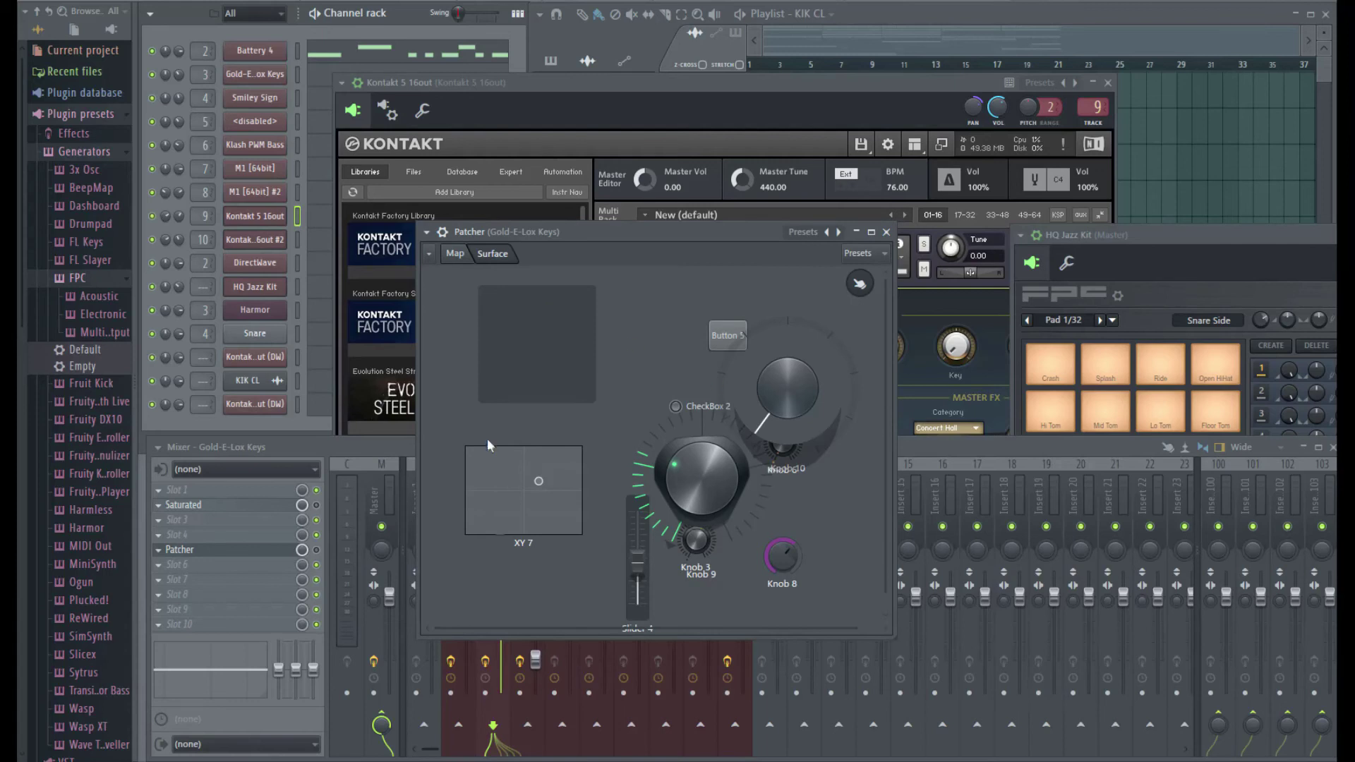
{"action": "left_click", "coordinate": [455, 253]}
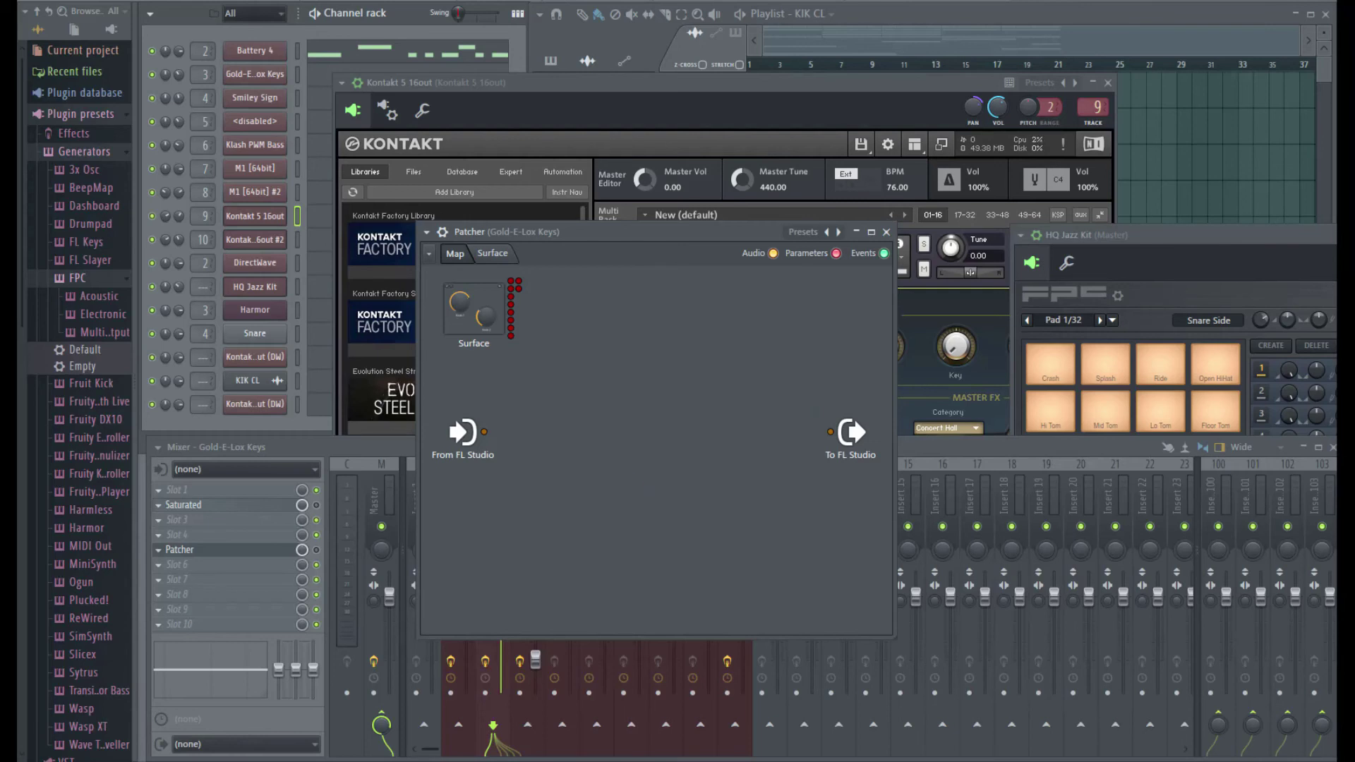
{"action": "key", "text": "F12"}
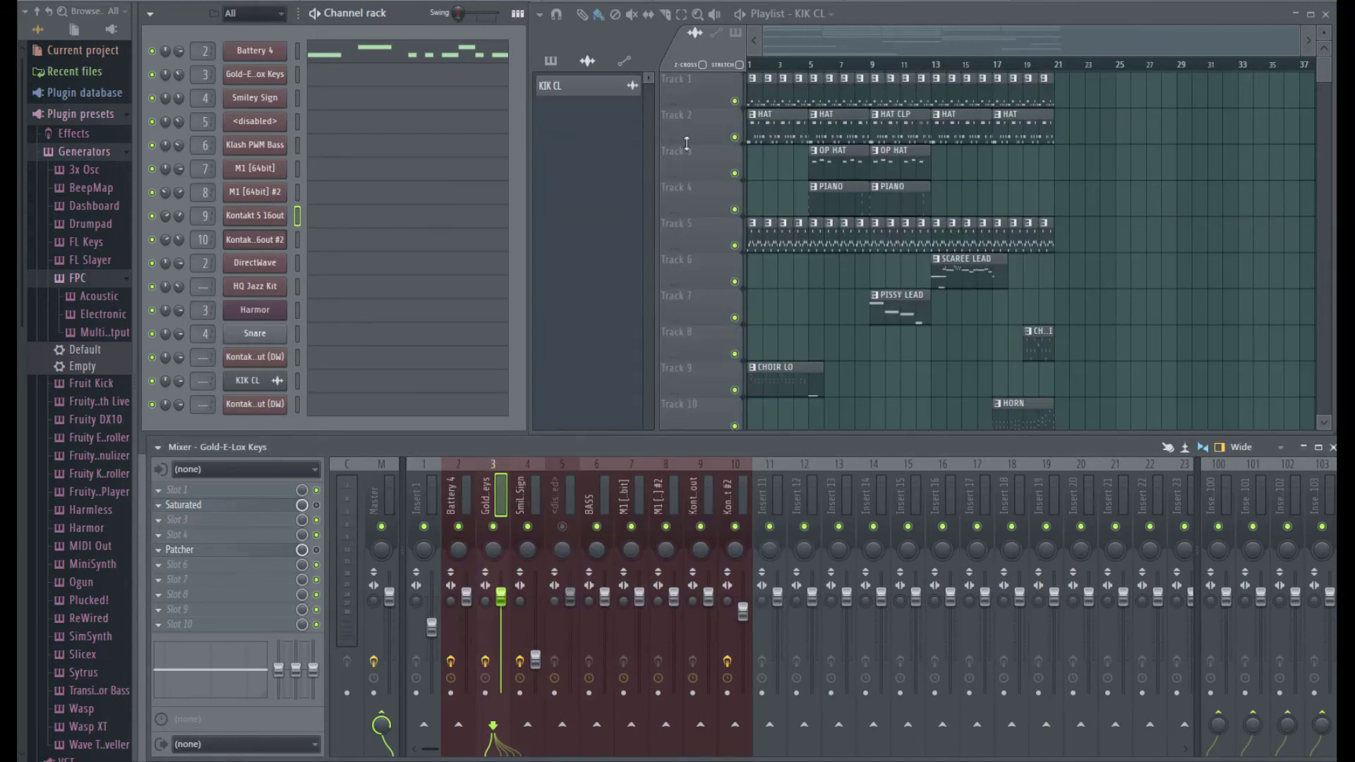
Step: Open the Battery 4 piano roll and fit its window into the area above the mixer, beside the playlist
{"action": "left_click", "coordinate": [403, 64]}
{"action": "left_click_drag", "start_coordinate": [909, 494], "coordinate": [545, 16]}
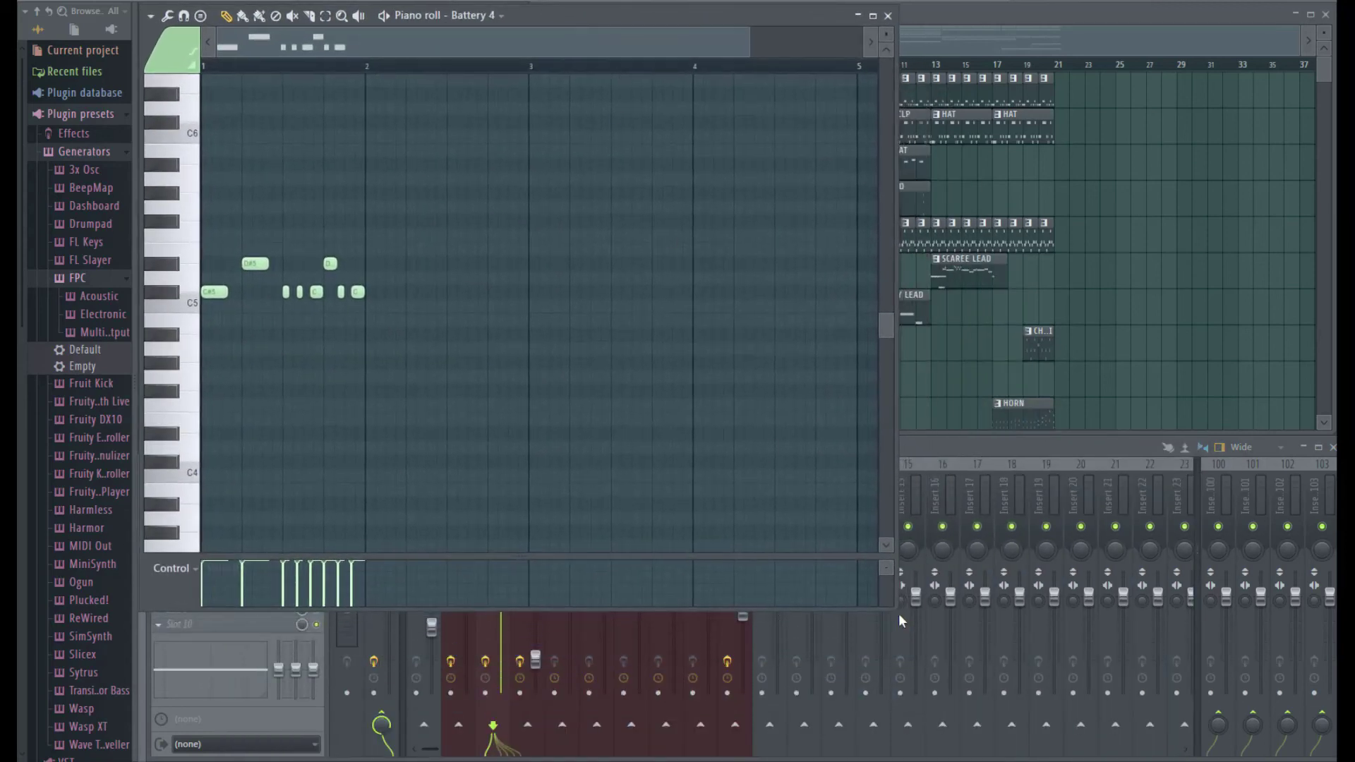
{"action": "left_click_drag", "start_coordinate": [897, 611], "coordinate": [764, 432]}
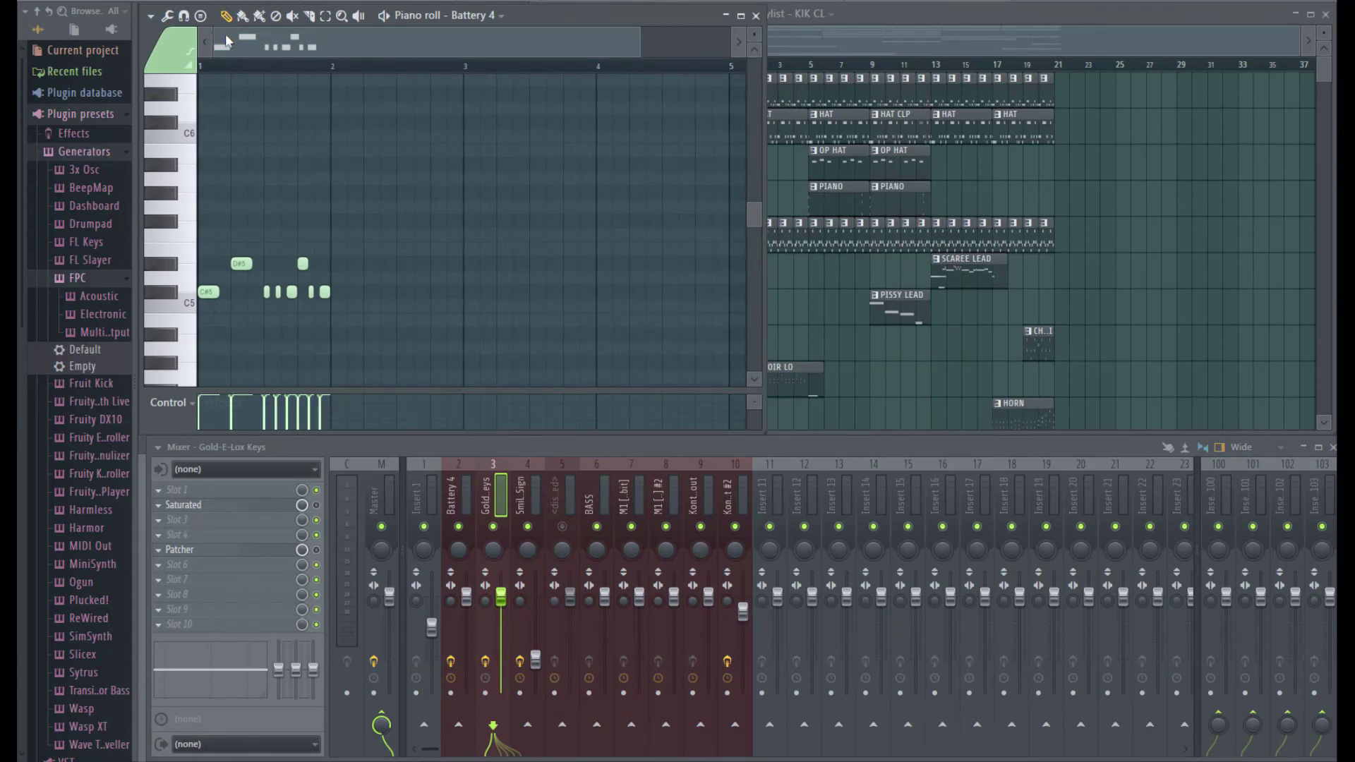
Step: Disable the mini piano roll preview in the Battery 4 piano roll
{"action": "left_click_drag", "start_coordinate": [225, 34], "coordinate": [270, 48]}
{"action": "left_click", "coordinate": [151, 16]}
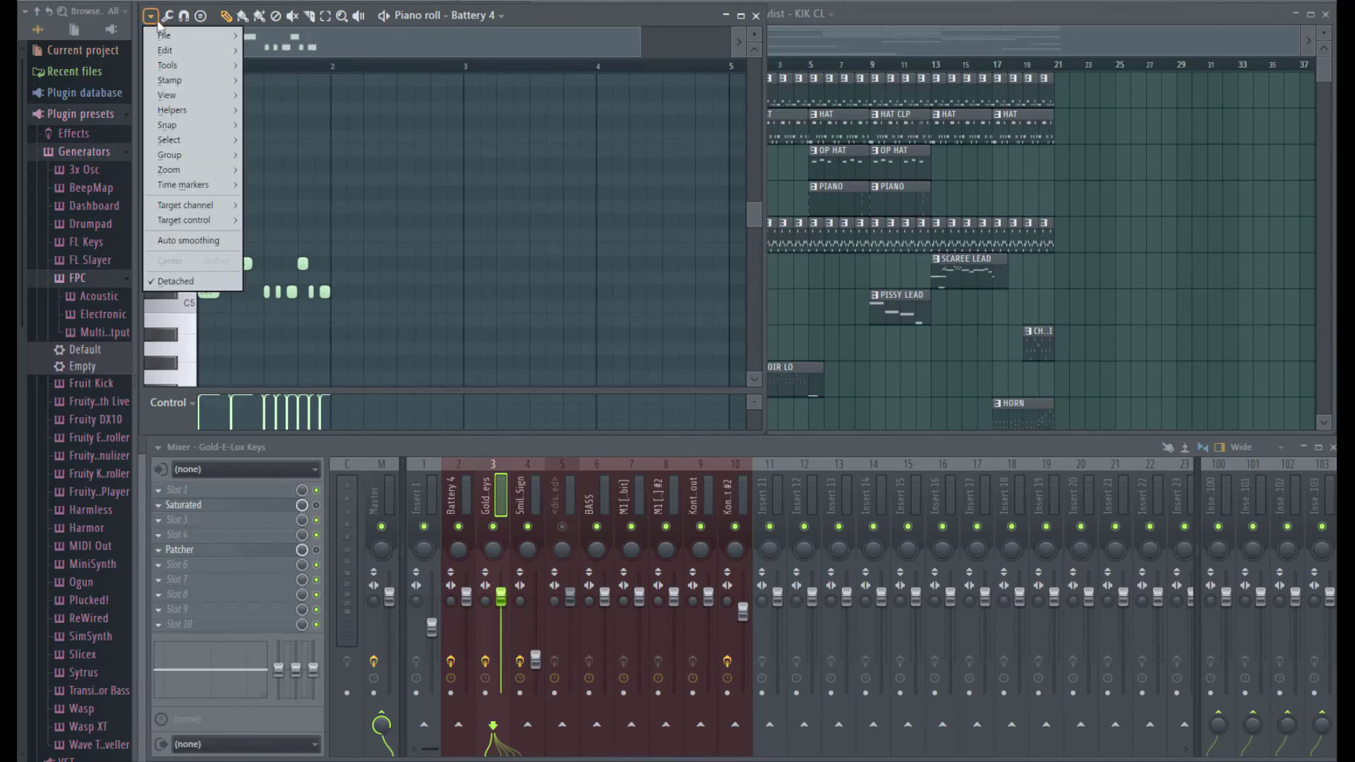
{"action": "mouse_move", "coordinate": [187, 94]}
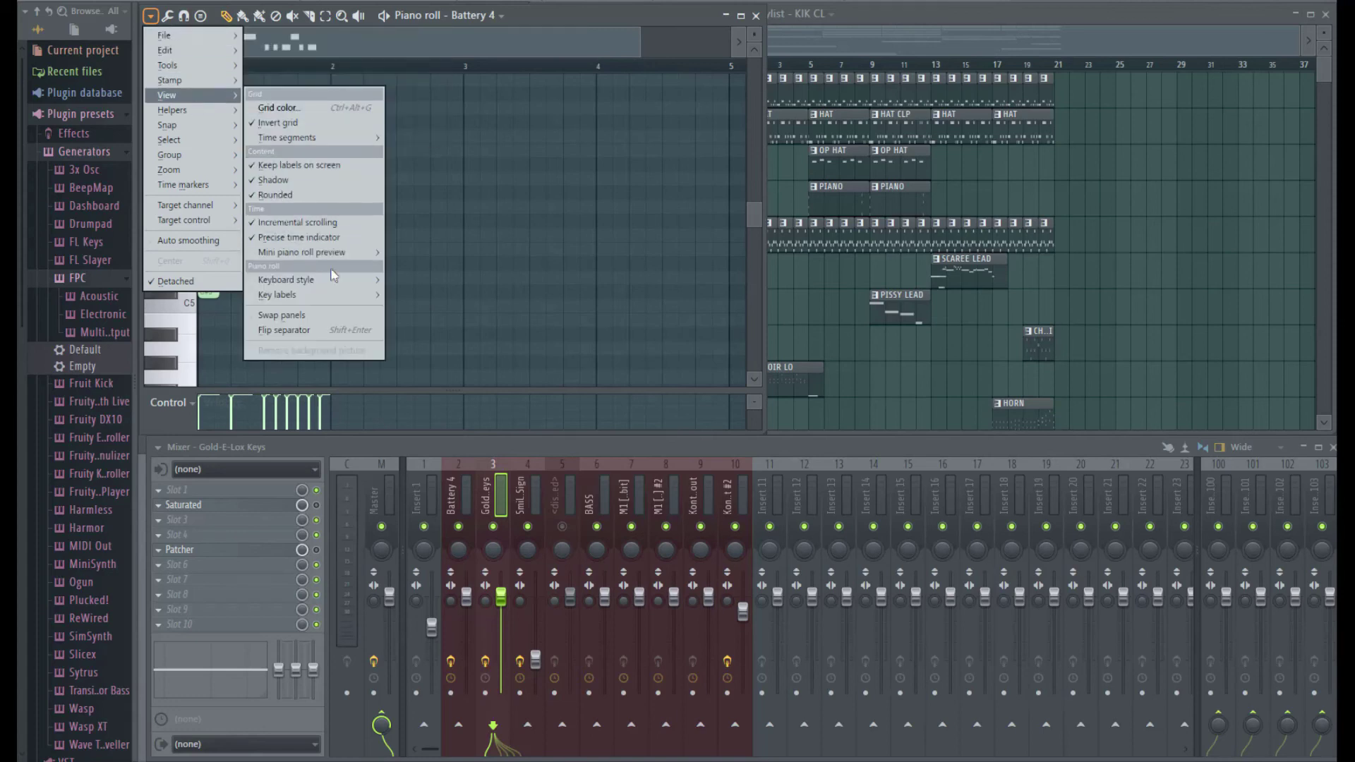
{"action": "mouse_move", "coordinate": [320, 253]}
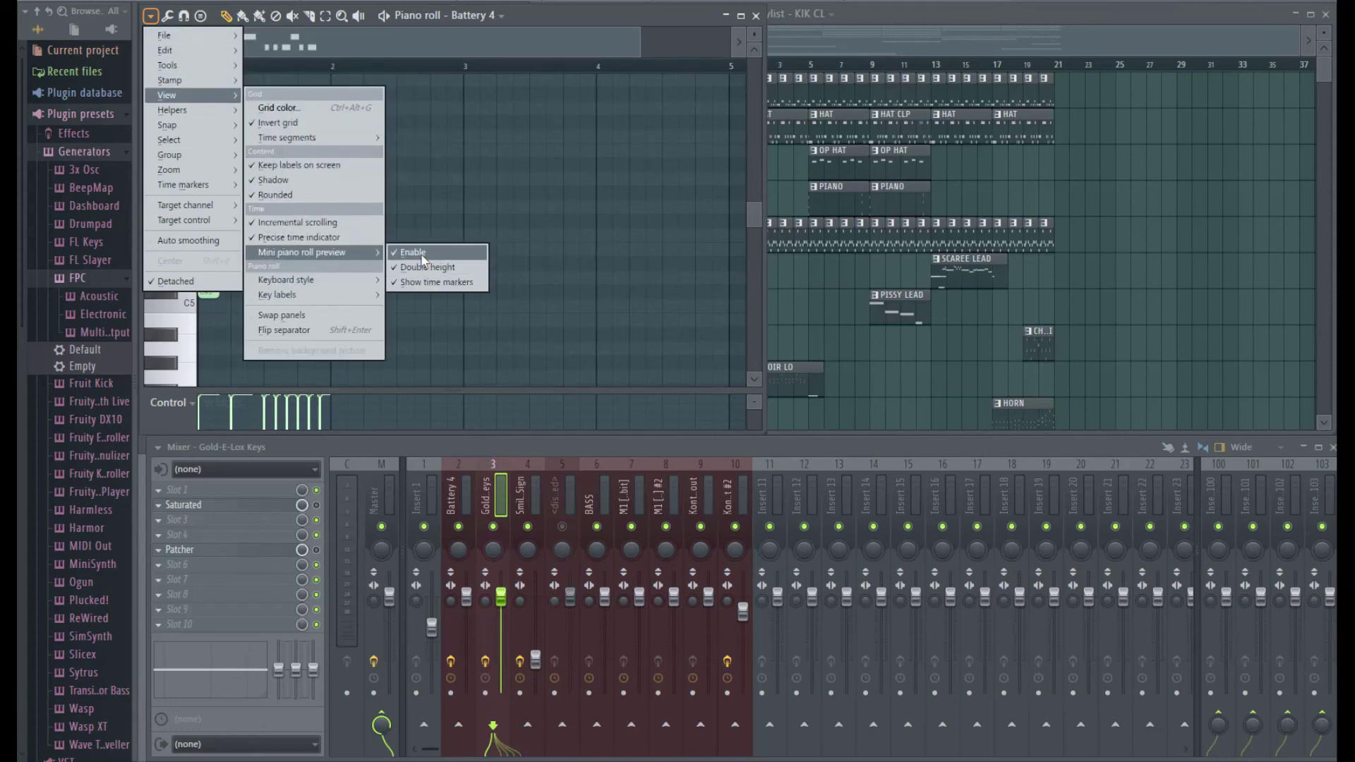
{"action": "left_click", "coordinate": [408, 268]}
{"action": "left_click_drag", "start_coordinate": [311, 35], "coordinate": [233, 39]}
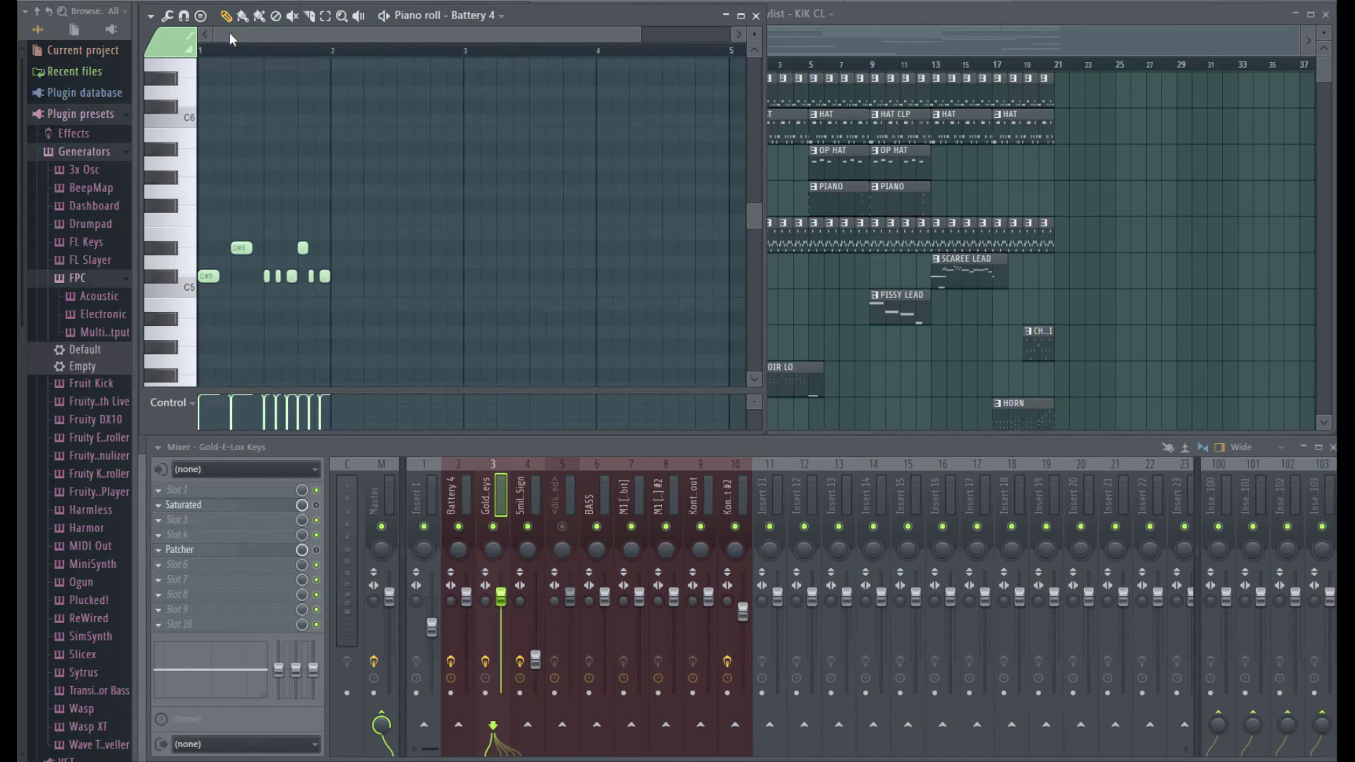
Step: Try navigating the playlist with its preview strip, close all windows, and show the mixer and playlist again
{"action": "scroll", "coordinate": [388, 181], "scroll_direction": "down", "scroll_amount": 3}
{"action": "left_click", "coordinate": [980, 43]}
{"action": "left_click_drag", "start_coordinate": [918, 44], "coordinate": [884, 43]}
{"action": "left_click_drag", "start_coordinate": [1102, 57], "coordinate": [694, 62]}
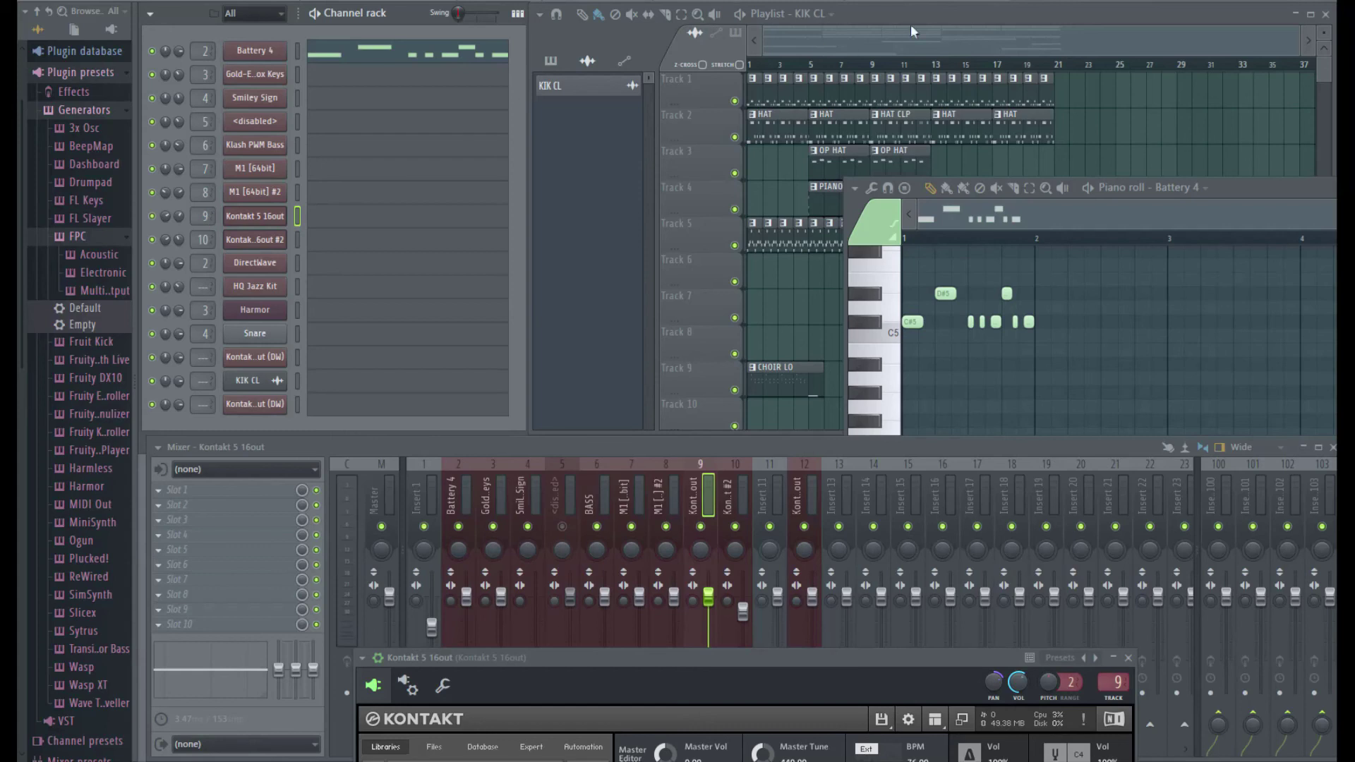
{"action": "key", "text": "F12"}
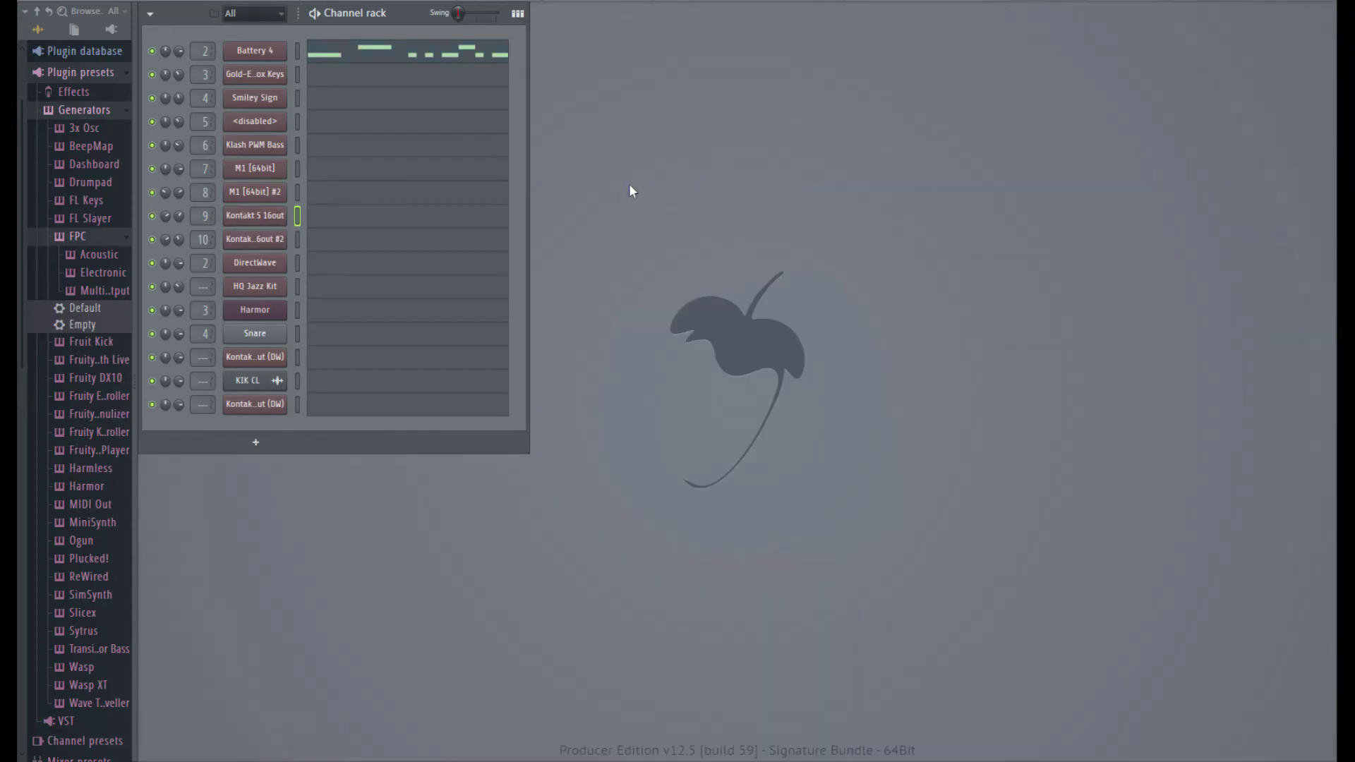
{"action": "key", "text": "F9"}
{"action": "key", "text": "F5"}
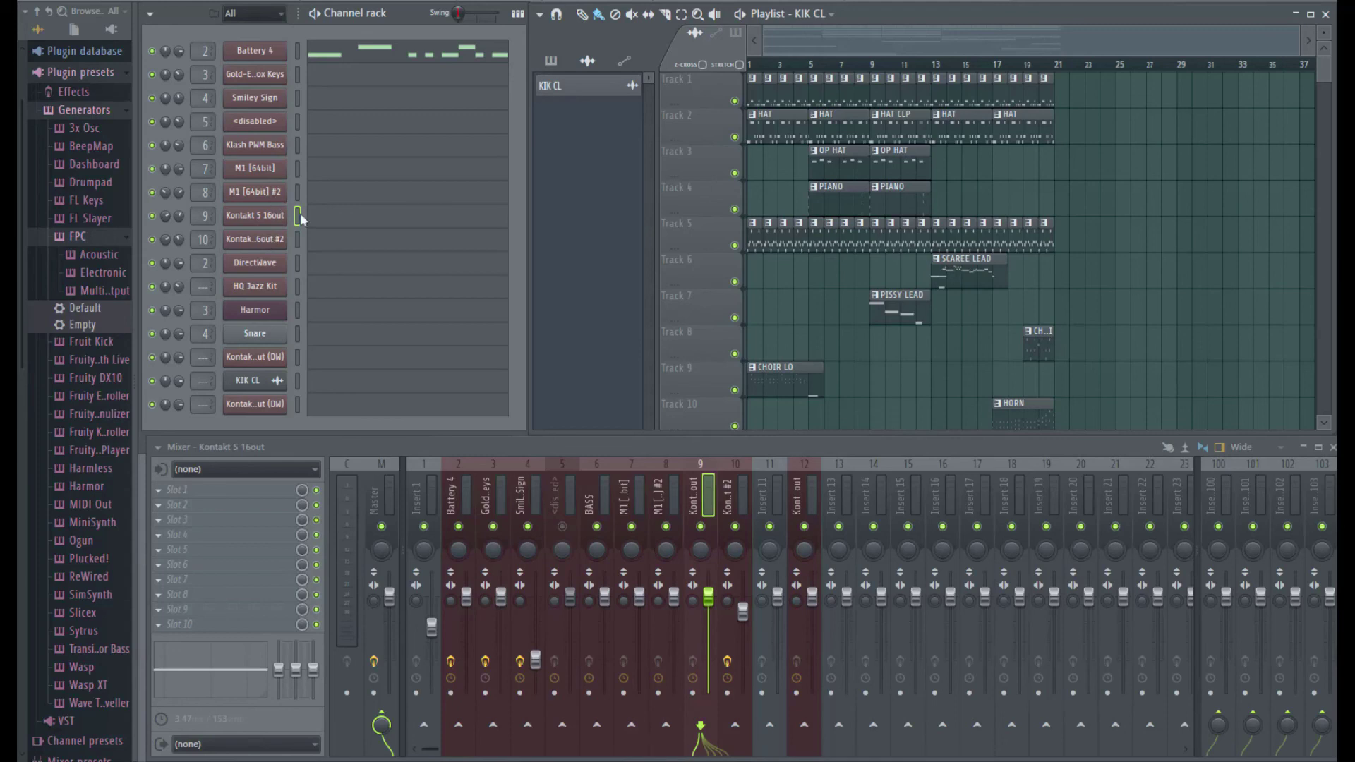
Step: View the M1 [64bit] #2, M1 [64bit], Klash PWM Bass and Smiley Sign plugin windows and close them all
{"action": "left_click", "coordinate": [255, 191]}
{"action": "left_click", "coordinate": [255, 168]}
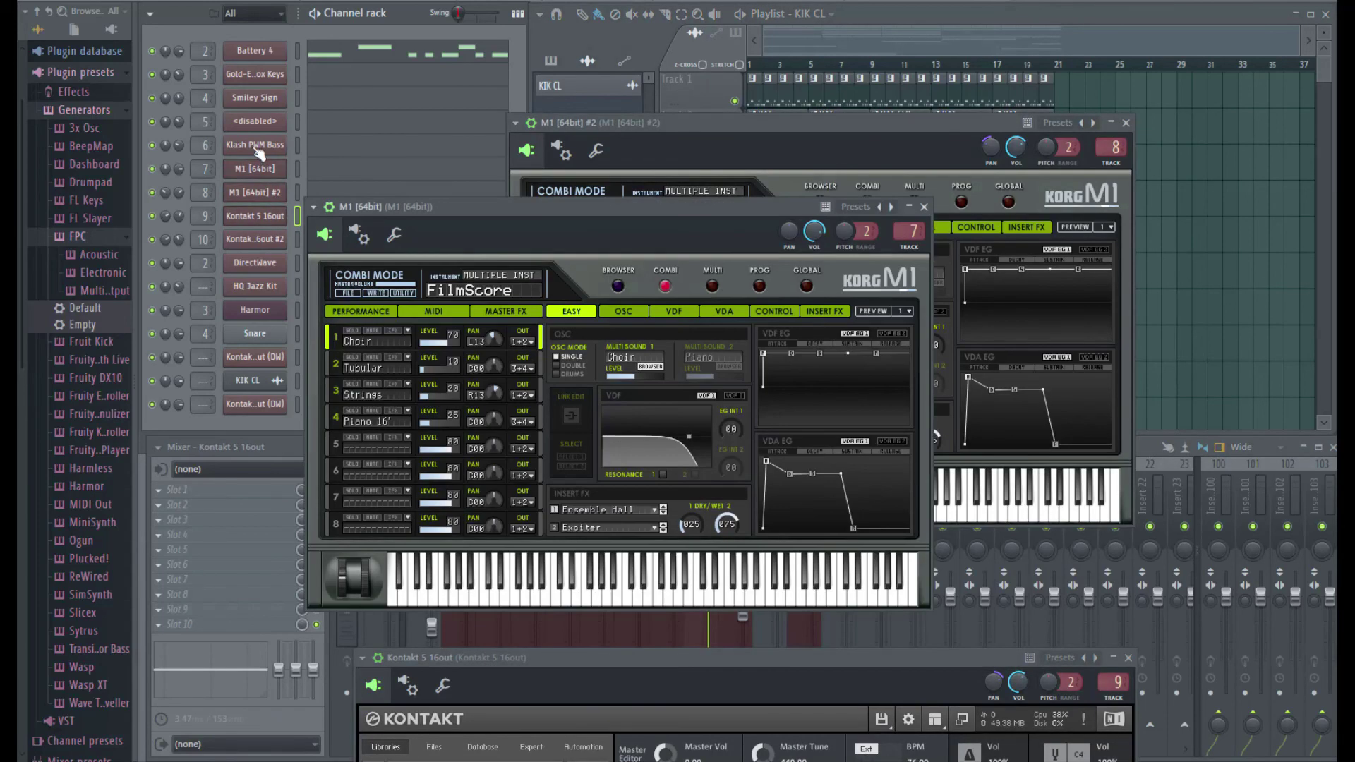
{"action": "left_click", "coordinate": [255, 145]}
{"action": "left_click", "coordinate": [258, 100]}
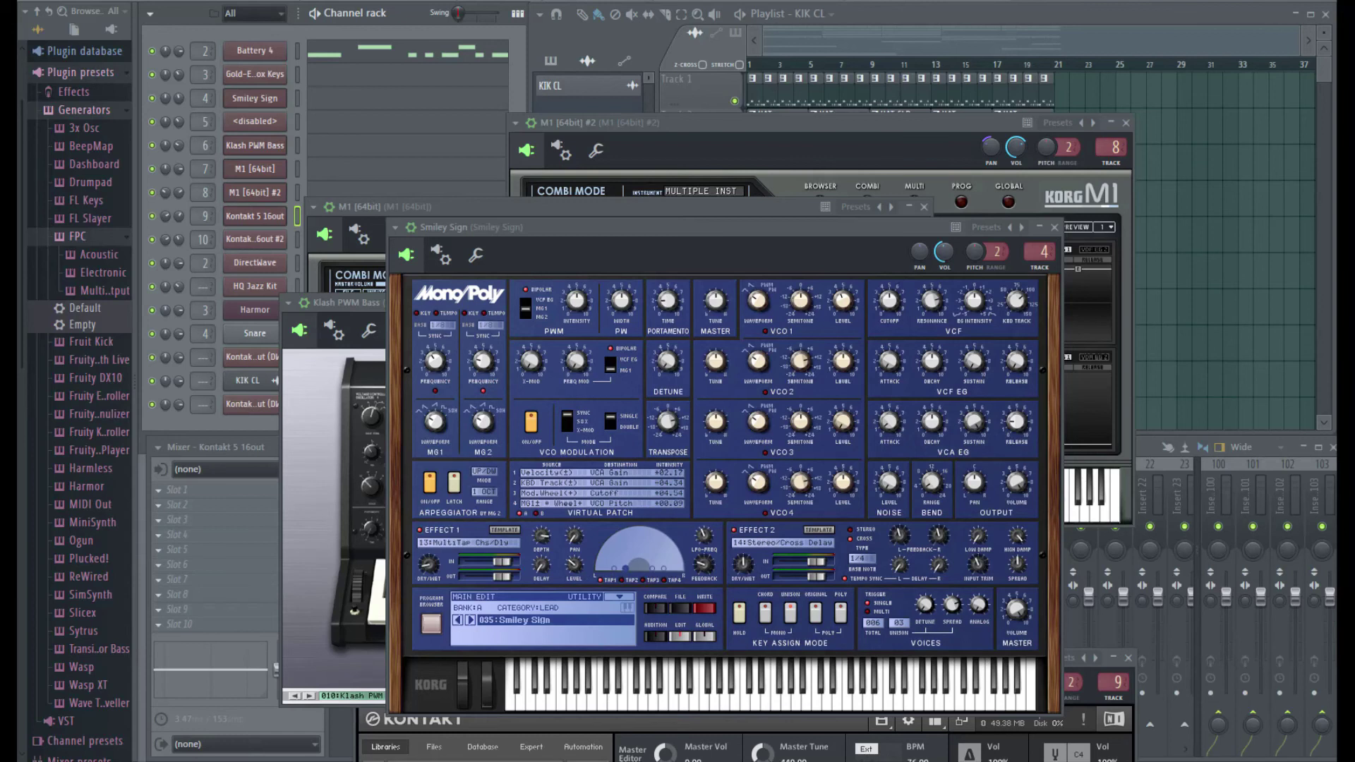
{"action": "key", "text": "F12"}
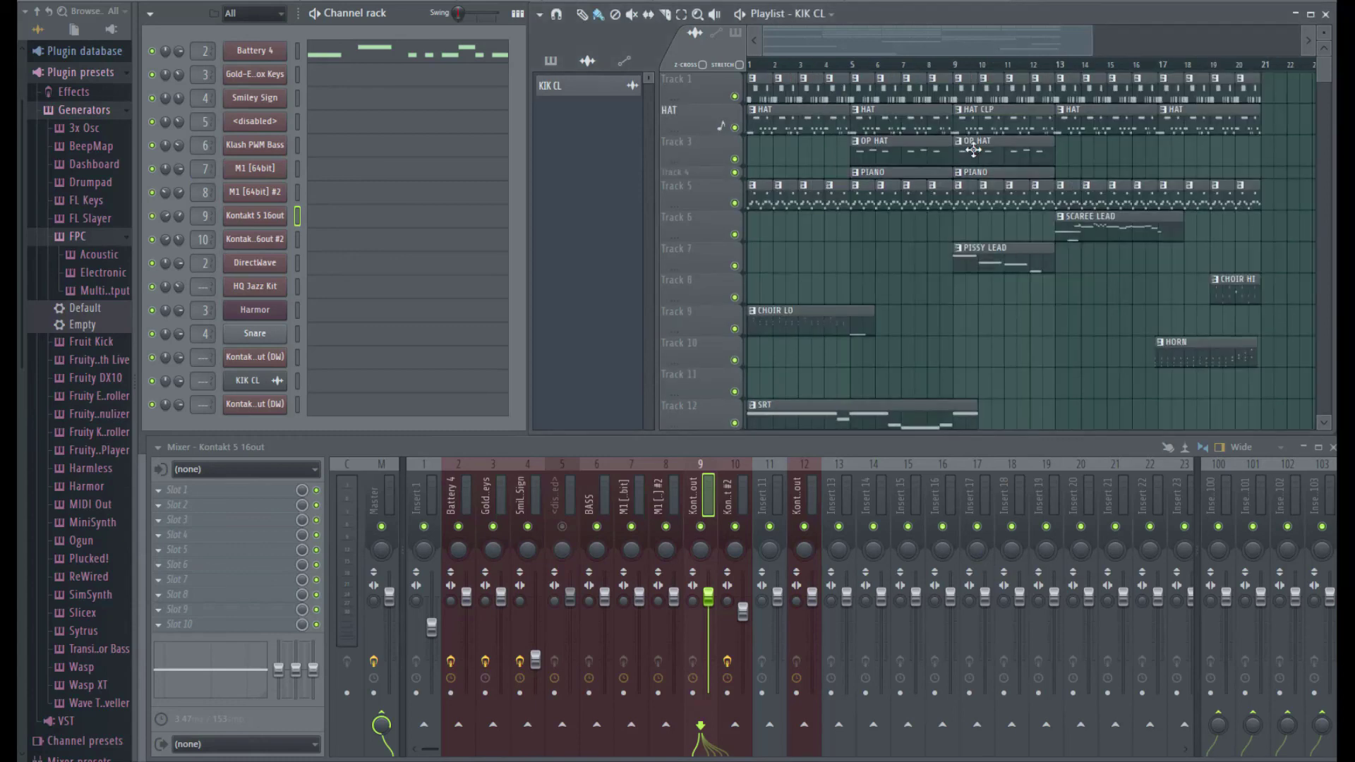
Step: Run the macro that locks all playlist tracks to content, without resizing the tracks to their minimum size
{"action": "left_click", "coordinate": [256, 1]}
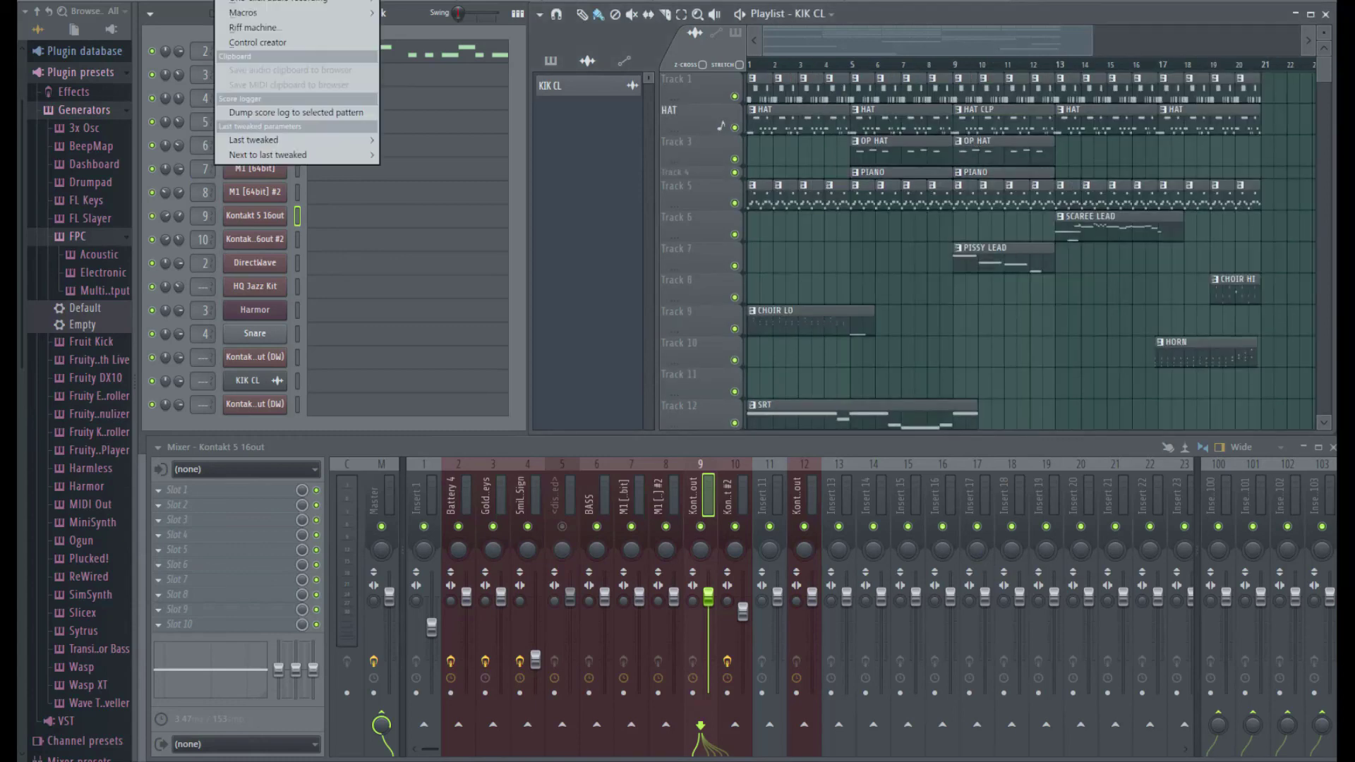
{"action": "mouse_move", "coordinate": [276, 15]}
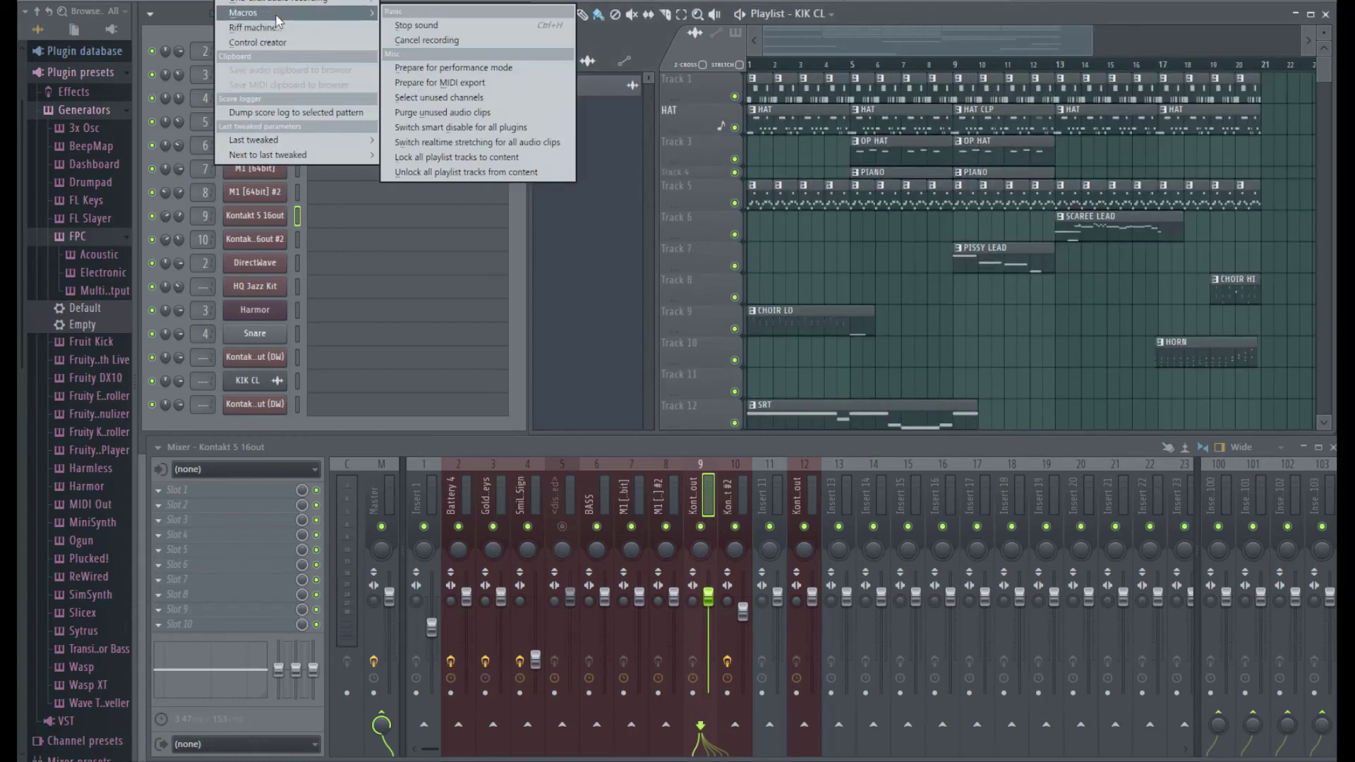
{"action": "left_click", "coordinate": [487, 158]}
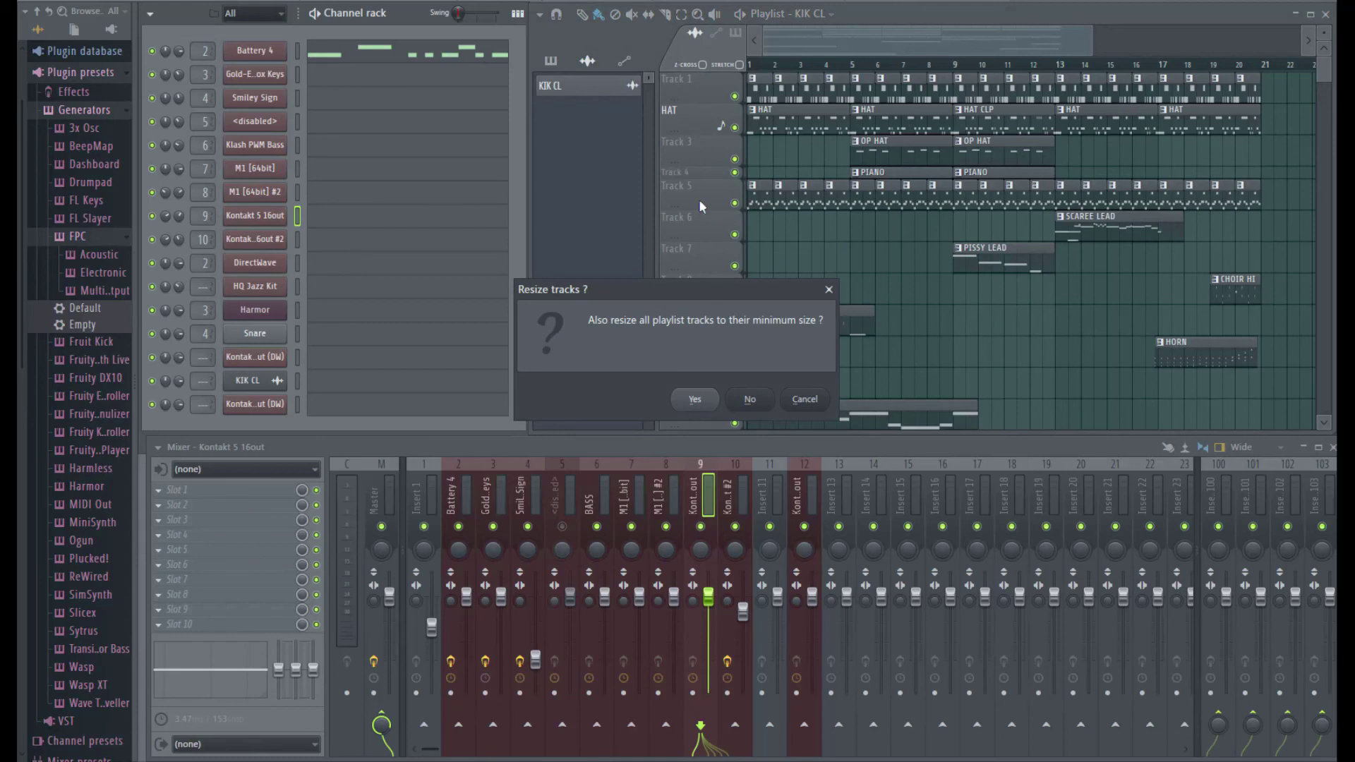
{"action": "left_click_drag", "start_coordinate": [688, 295], "coordinate": [675, 169]}
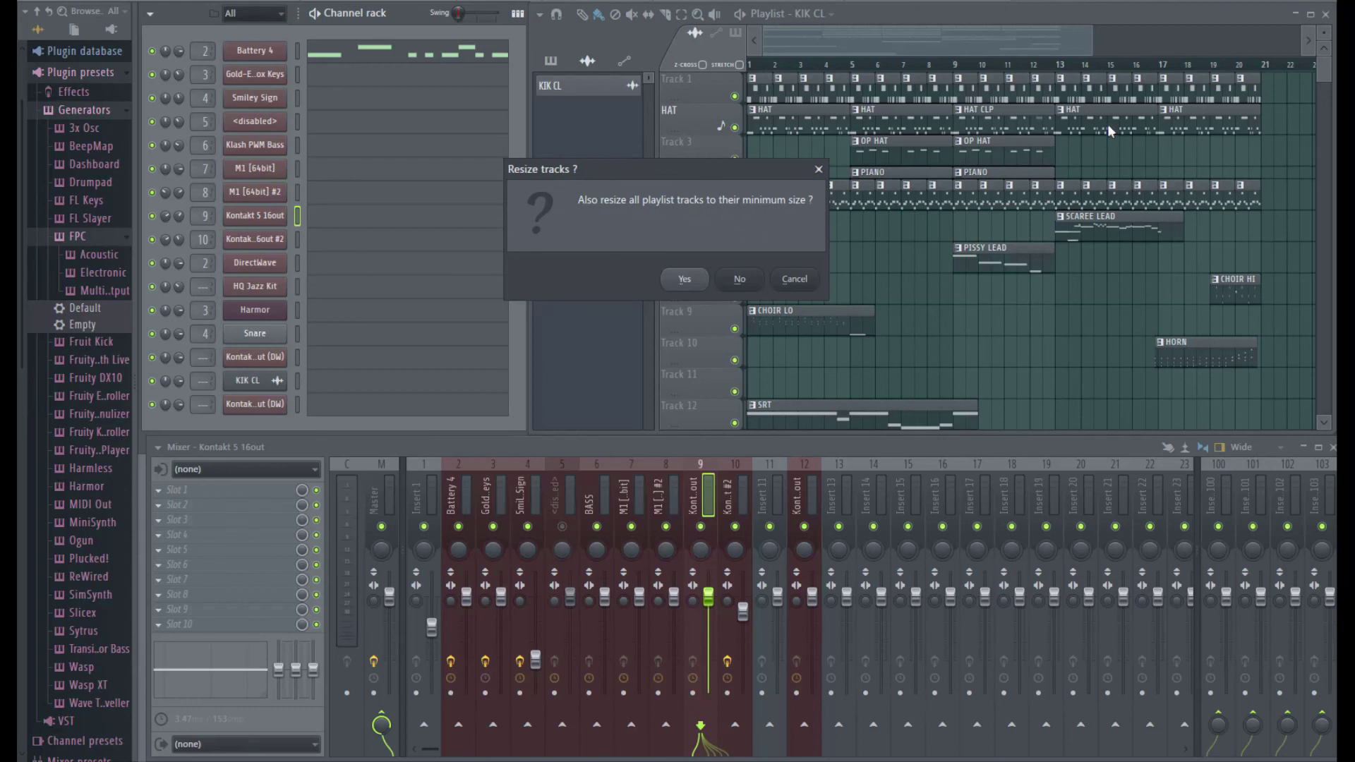
{"action": "left_click_drag", "start_coordinate": [726, 168], "coordinate": [833, 295]}
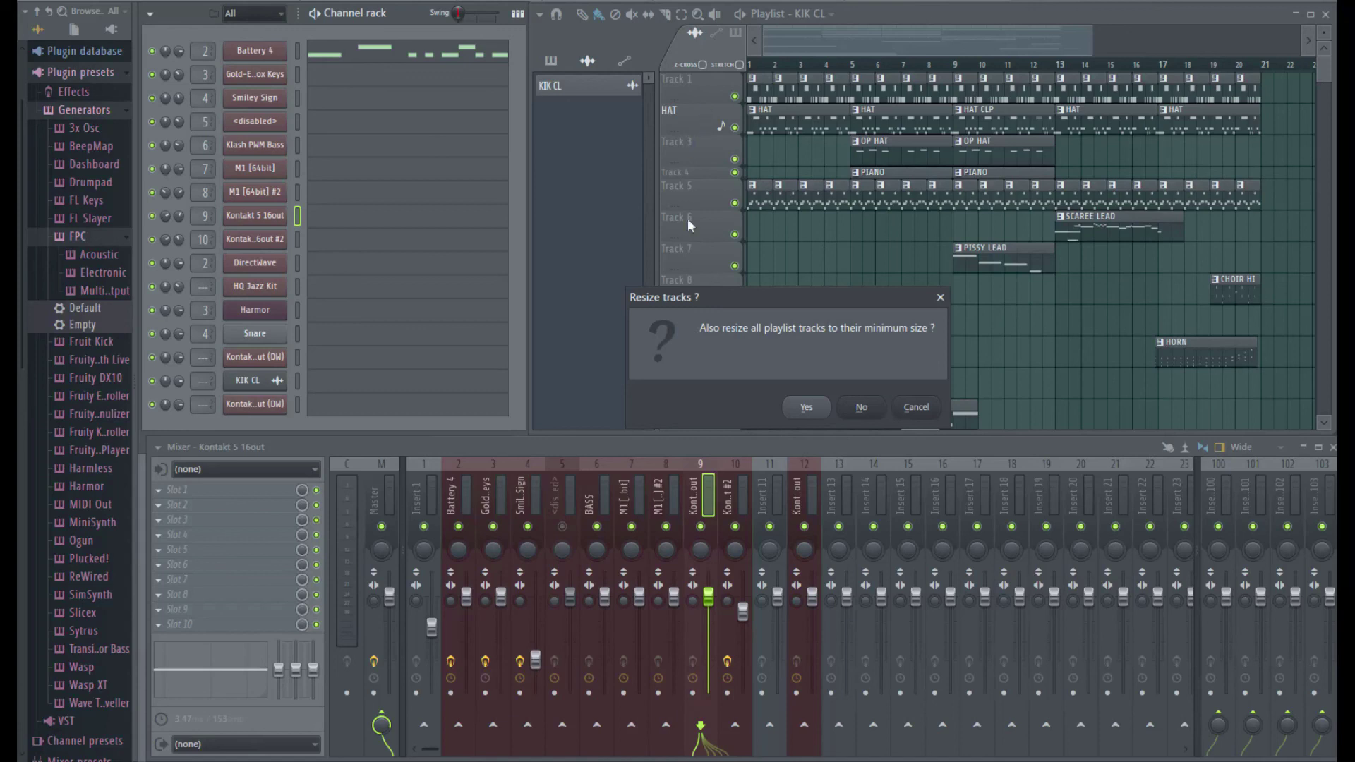
{"action": "left_click", "coordinate": [864, 409]}
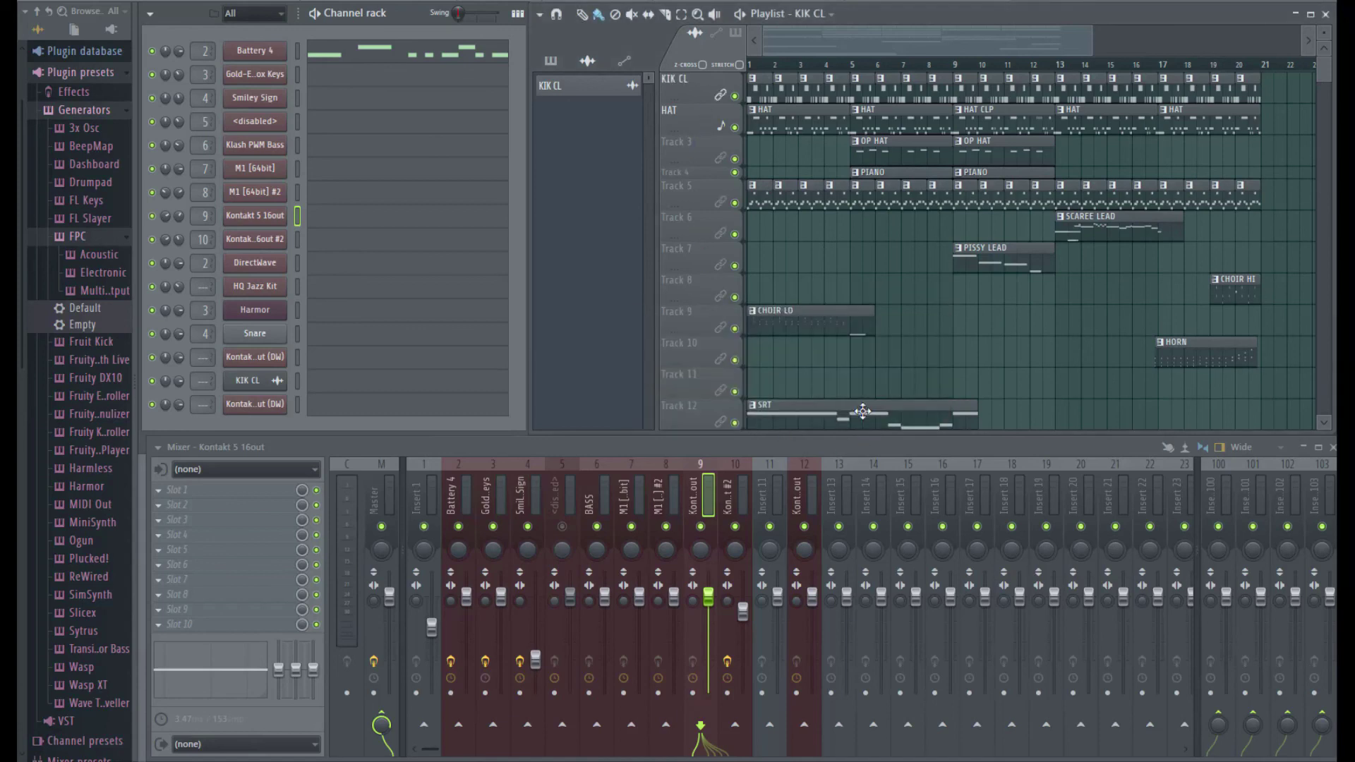
{"action": "left_click_drag", "start_coordinate": [1324, 33], "coordinate": [1324, 33]}
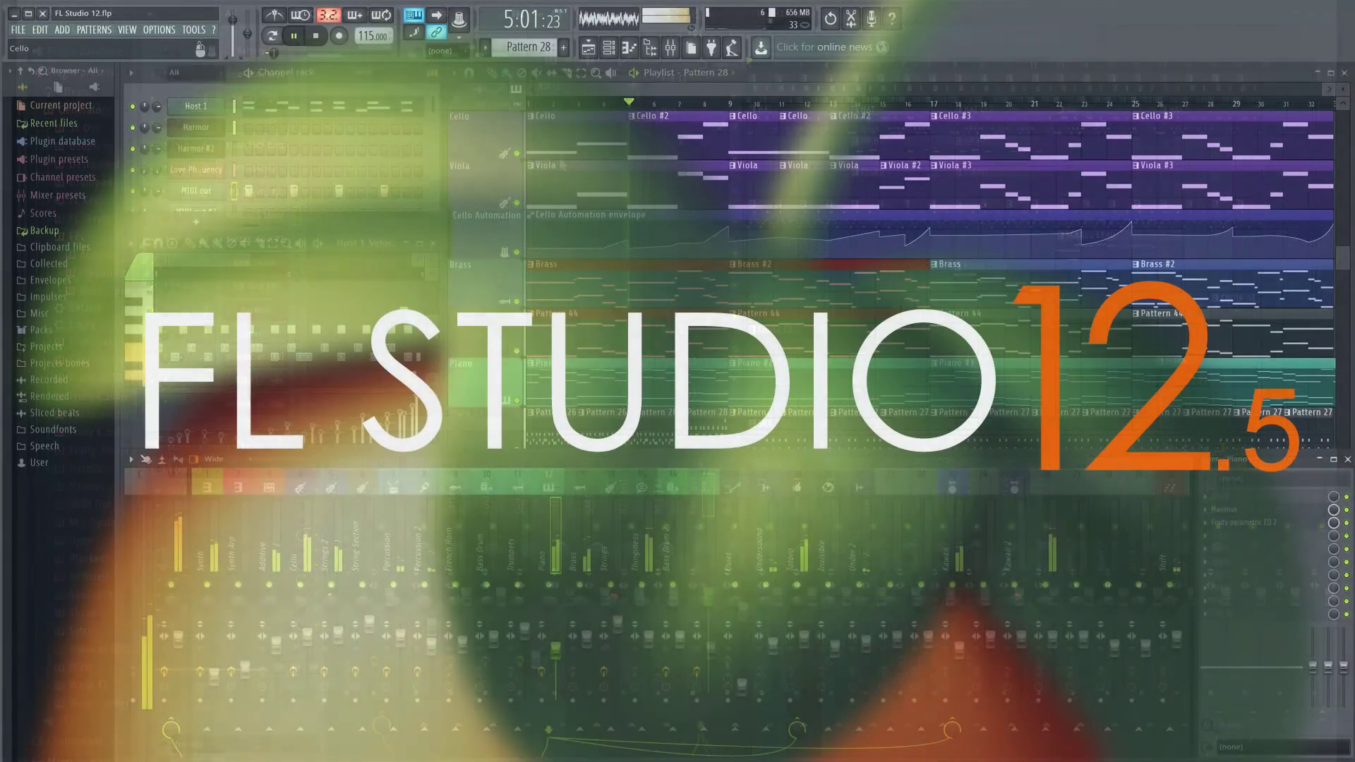